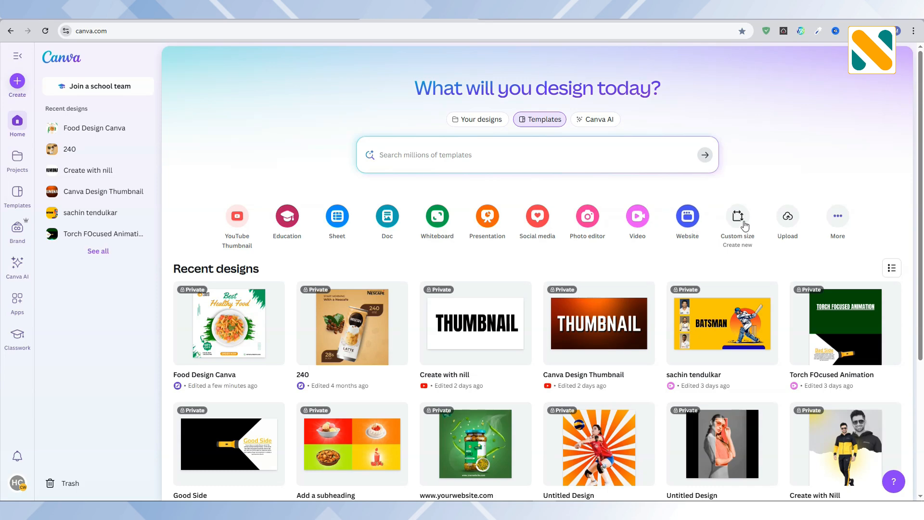
- Create a new blank design with a custom size of 1000 × 1000 px
click(738, 218)
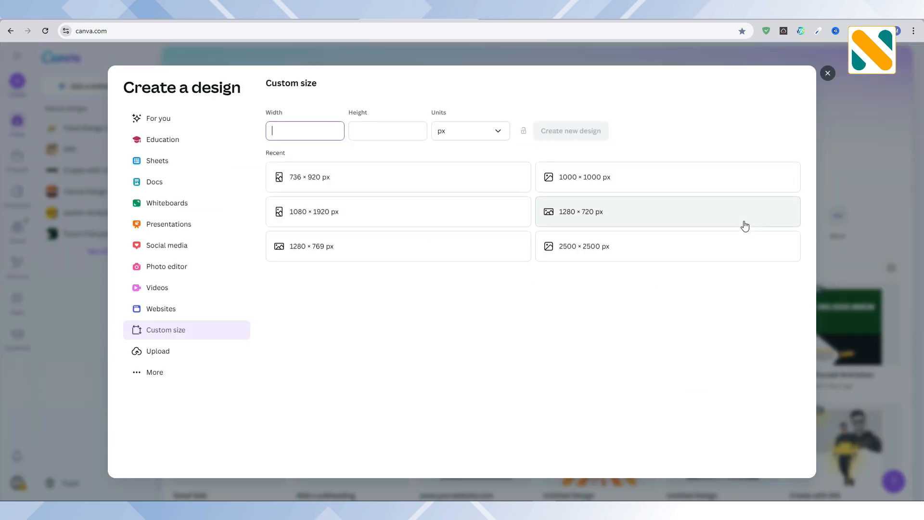
click(613, 179)
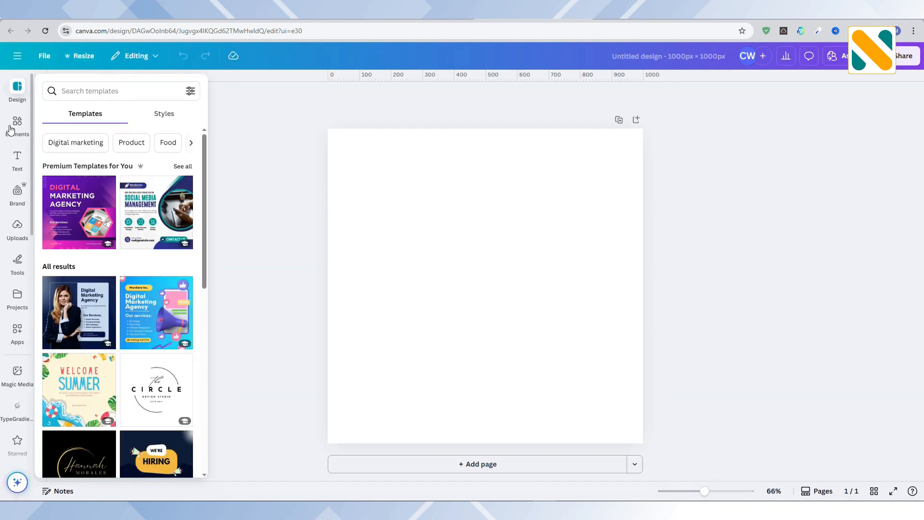
- Search graphics for "medical logo", insert the green cross with a cupped hand, and shrink it to a small logo in the page's upper right area
click(13, 127)
click(92, 87)
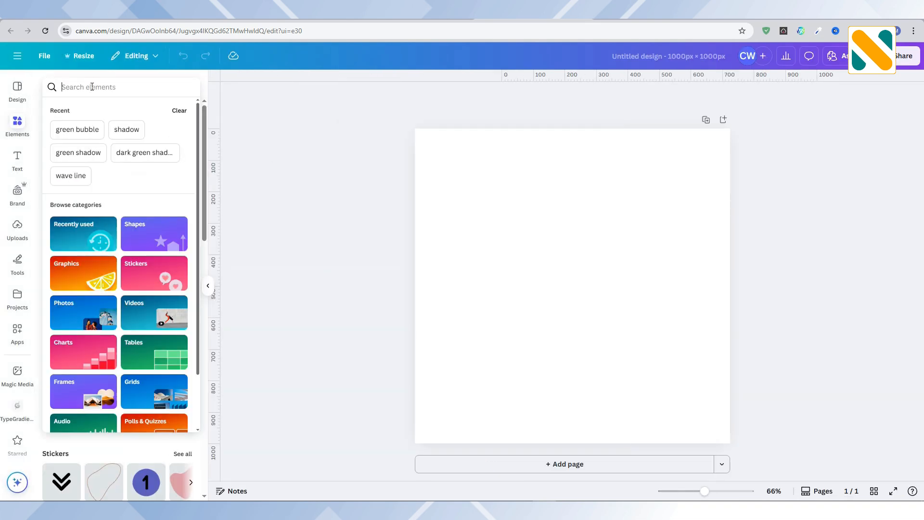
text(medic)
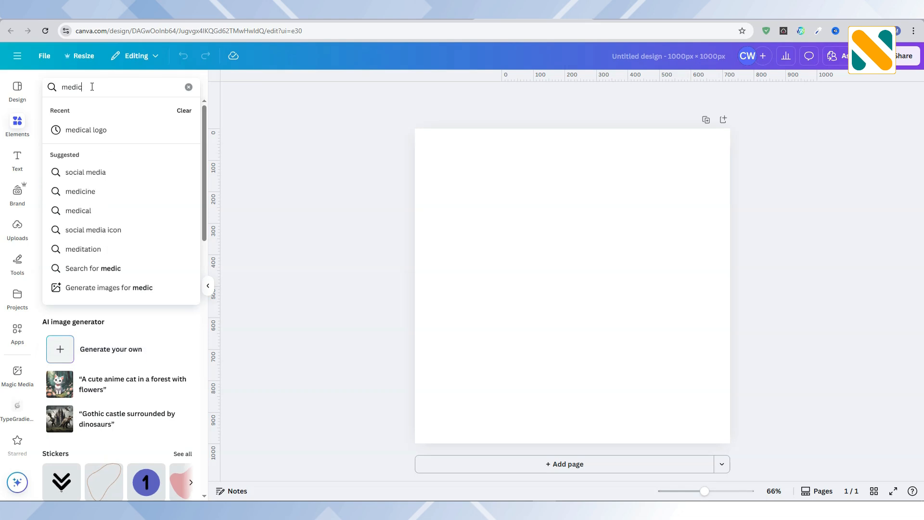
text(al logo)
key(Return)
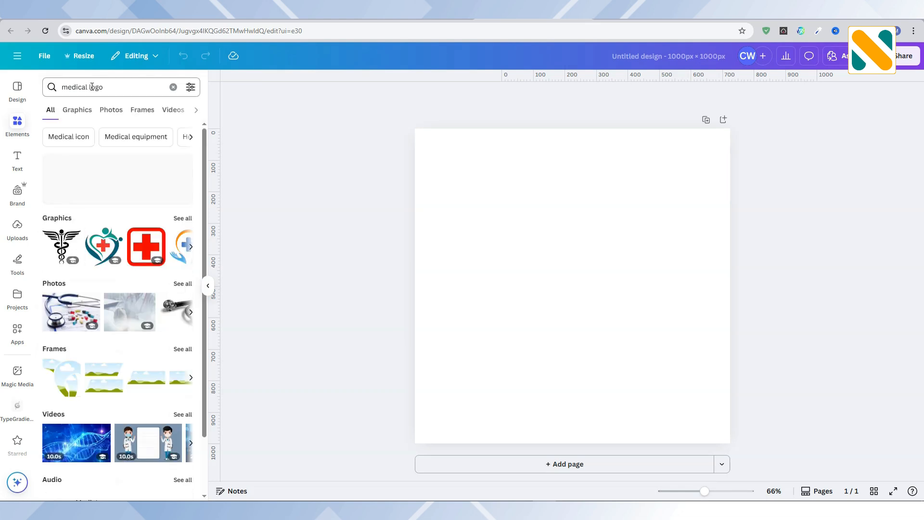
click(82, 115)
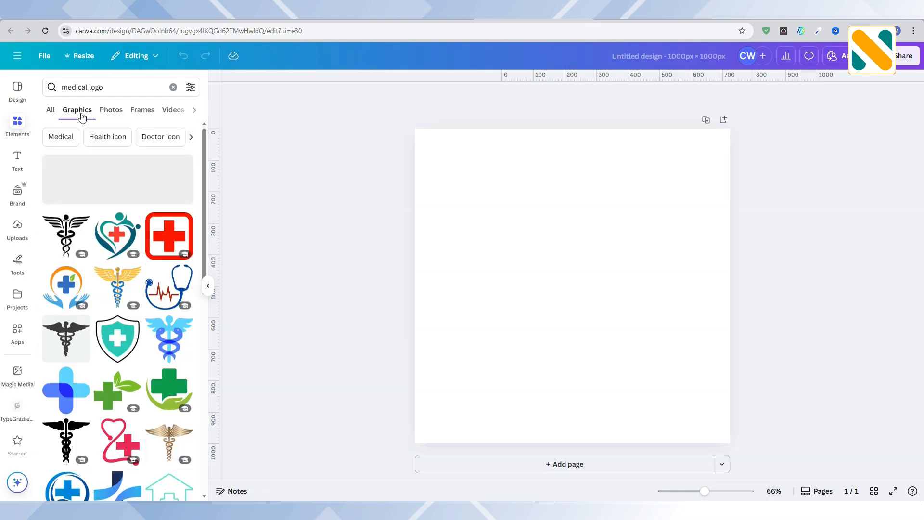
click(173, 394)
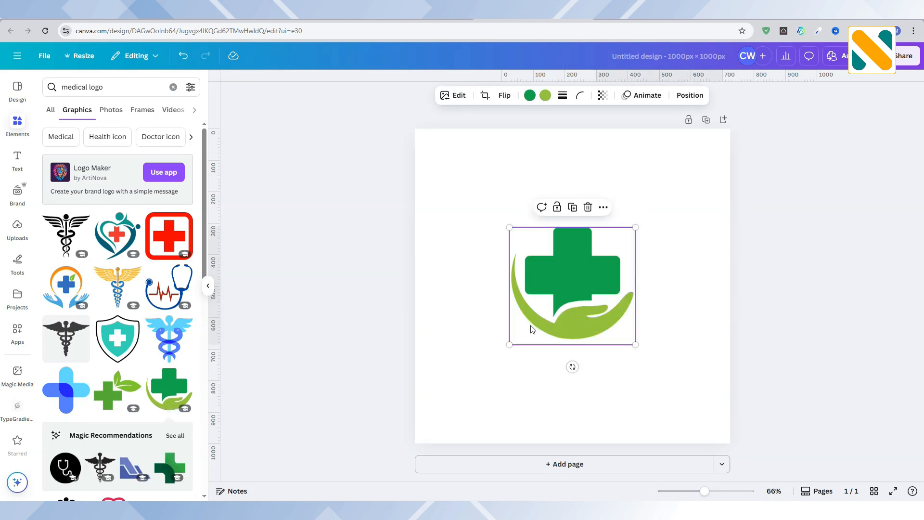
drag(509, 344, 632, 187)
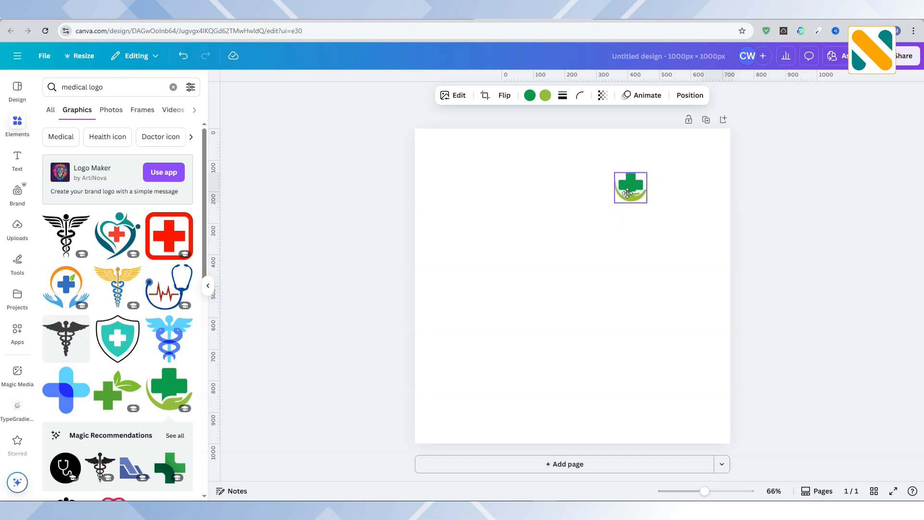
- Recolor the logo's green cross to #047D20 and shift the logo slightly up and left
click(530, 96)
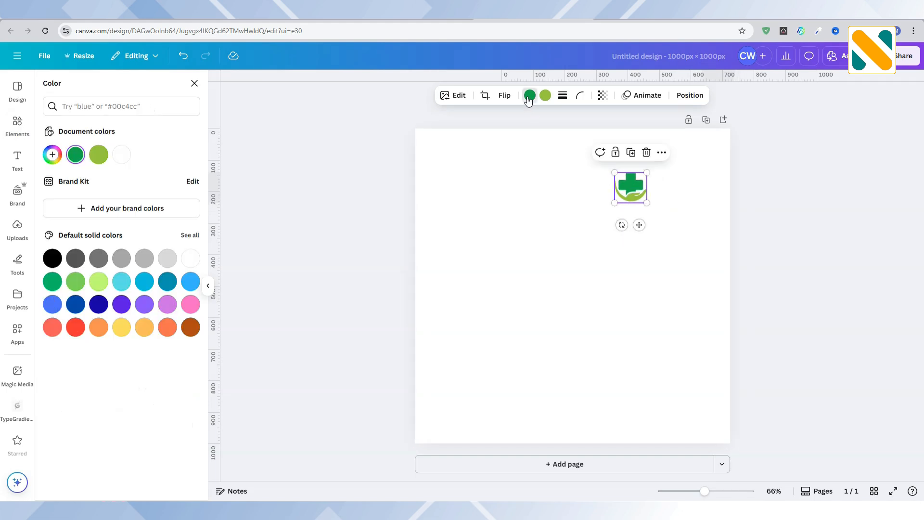
click(52, 154)
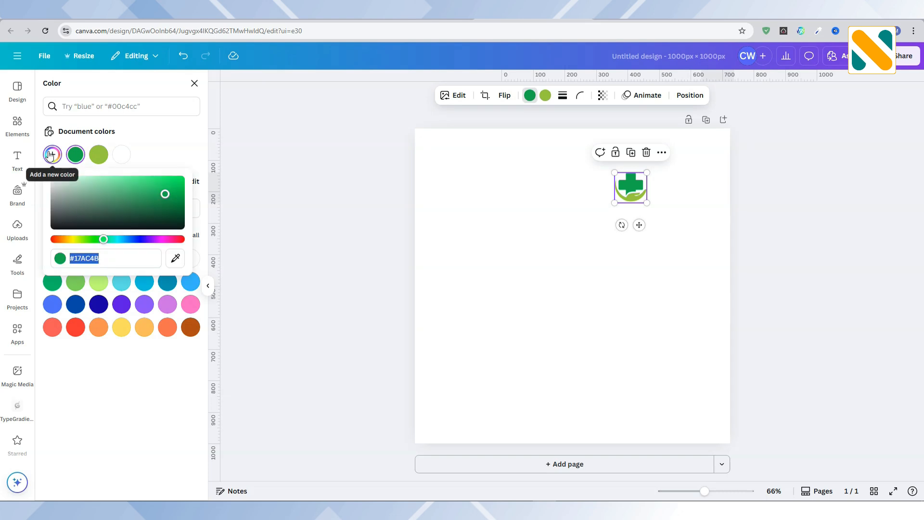
right_click(113, 259)
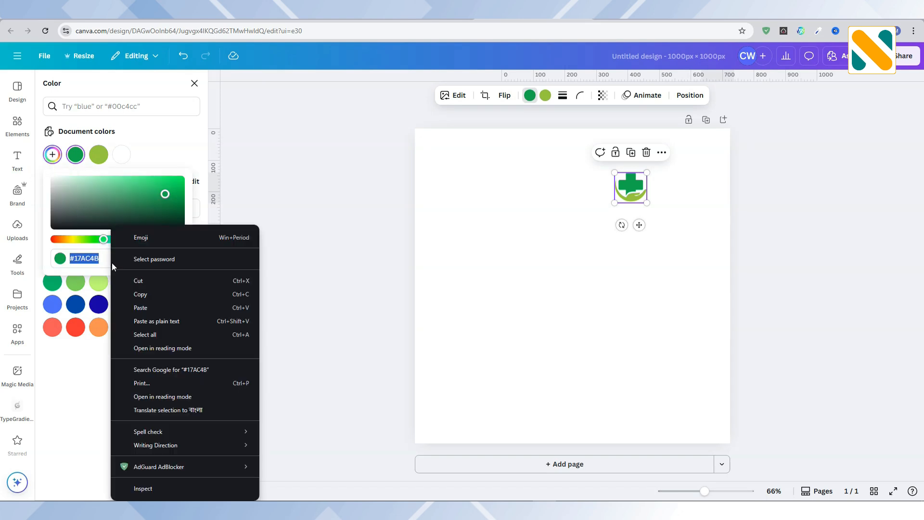
click(145, 309)
click(138, 379)
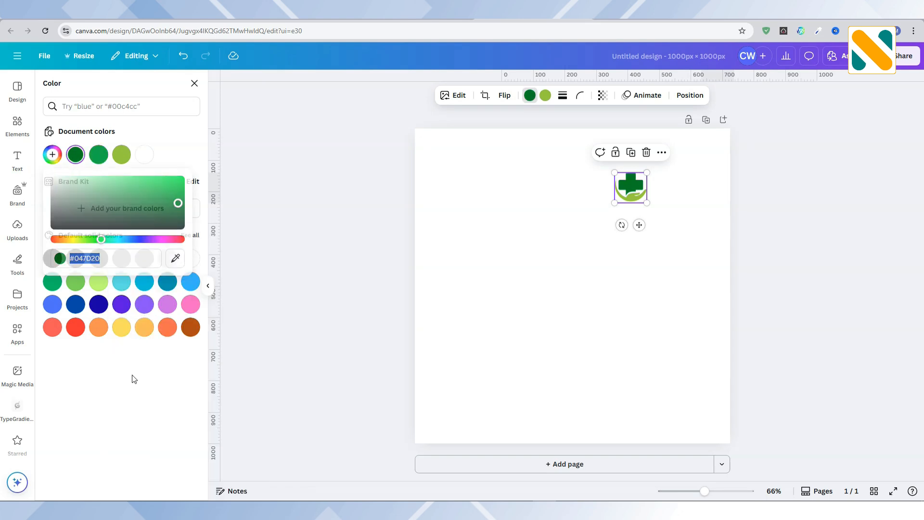
key(Escape)
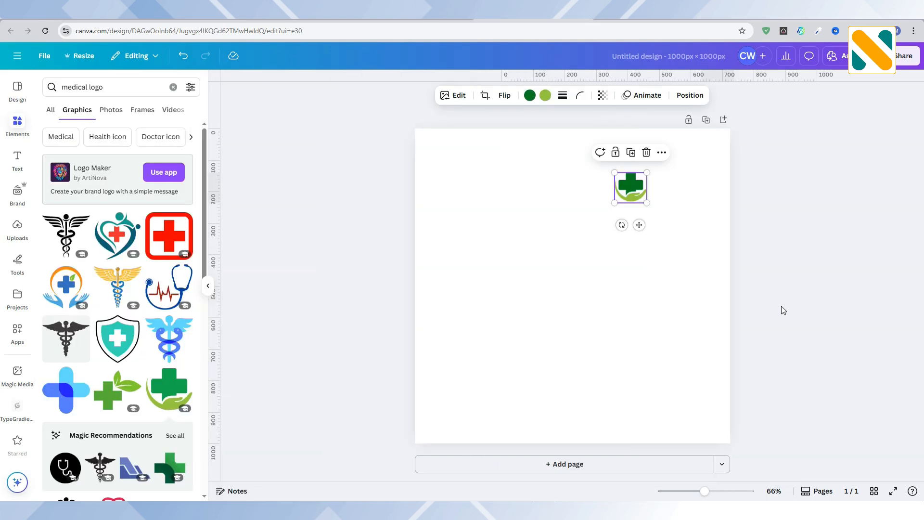
drag(629, 187, 613, 176)
- Add a subheading reading "Nill Care" under the logo, widened to about 360 px to fit one line and left-aligned
click(18, 159)
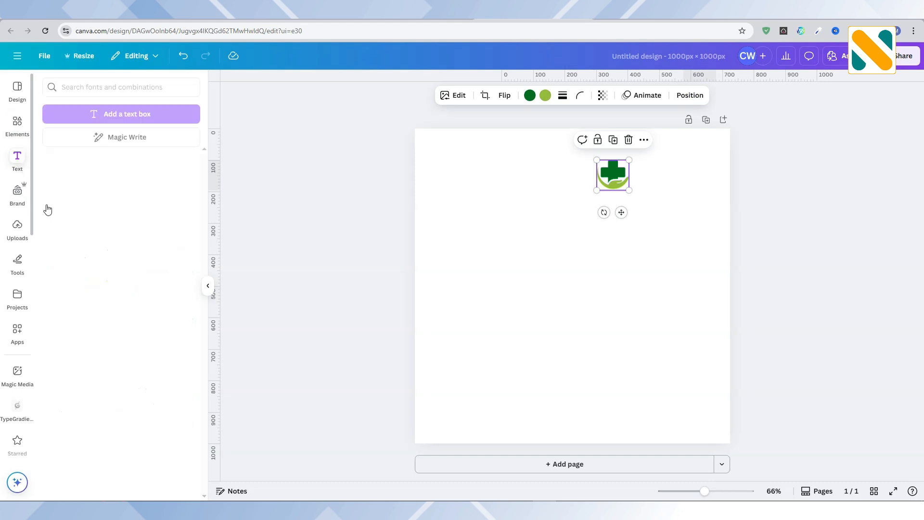
click(96, 268)
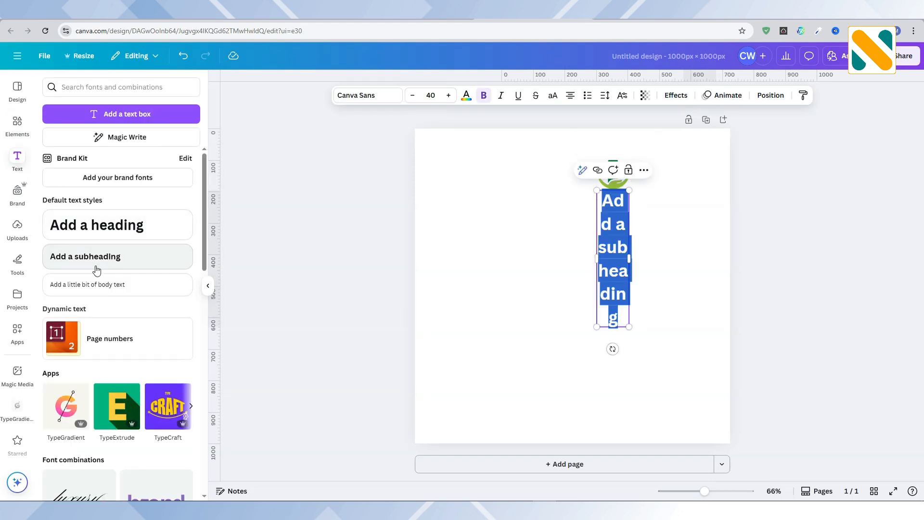
text(Nill Ca)
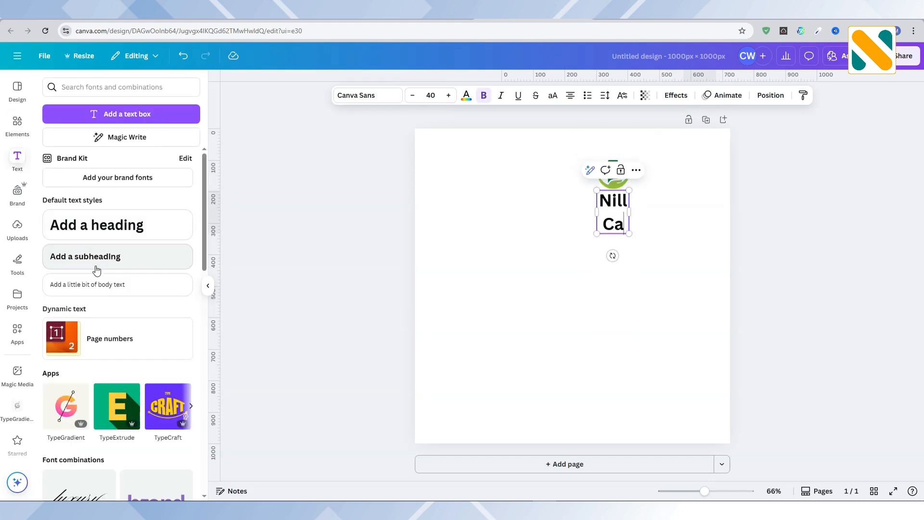
text(re)
click(374, 244)
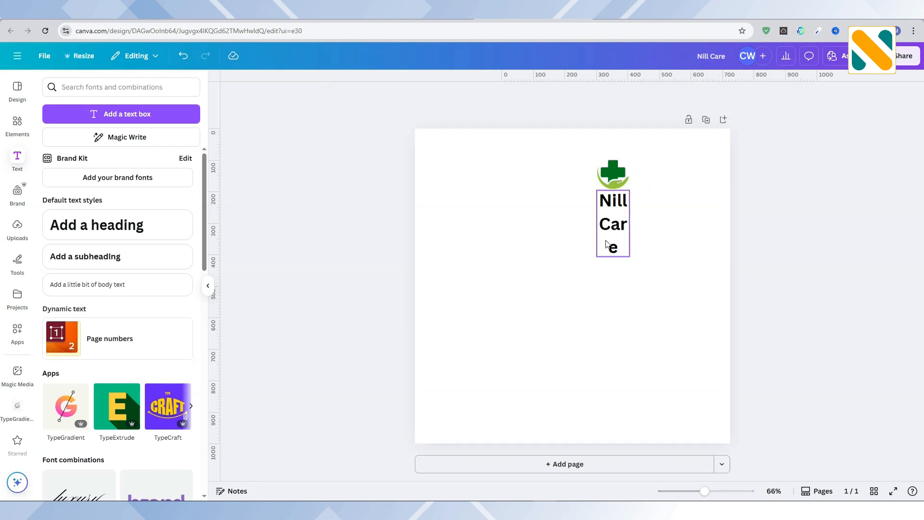
click(628, 237)
drag(630, 230, 708, 231)
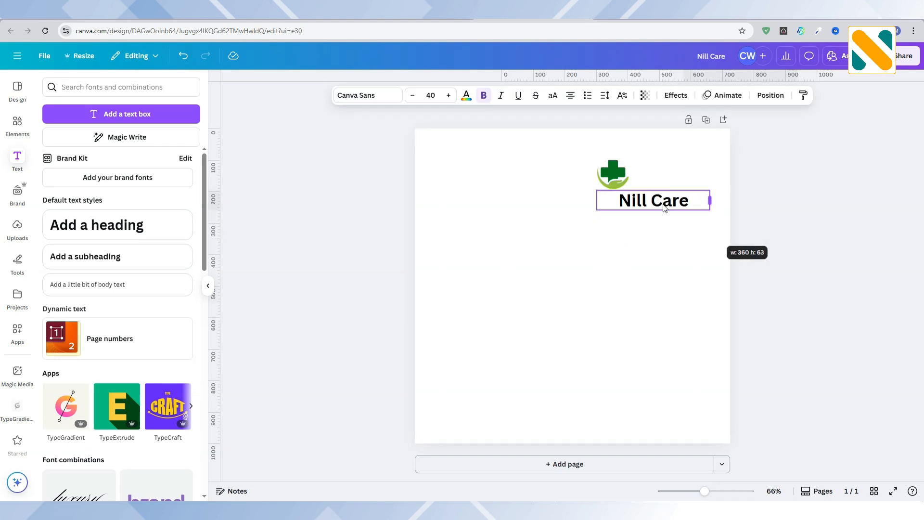
click(570, 96)
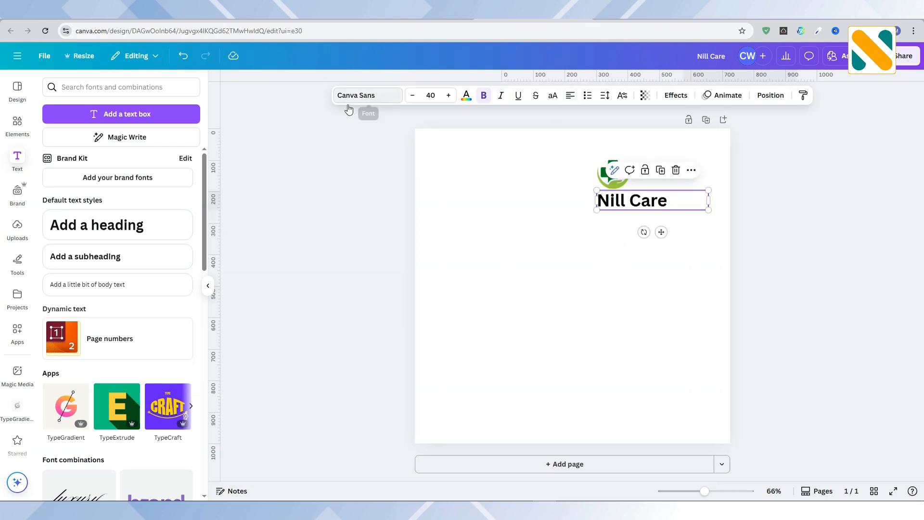
- Set the "Nill Care" text's font to Montserrat Bold
click(381, 96)
click(125, 129)
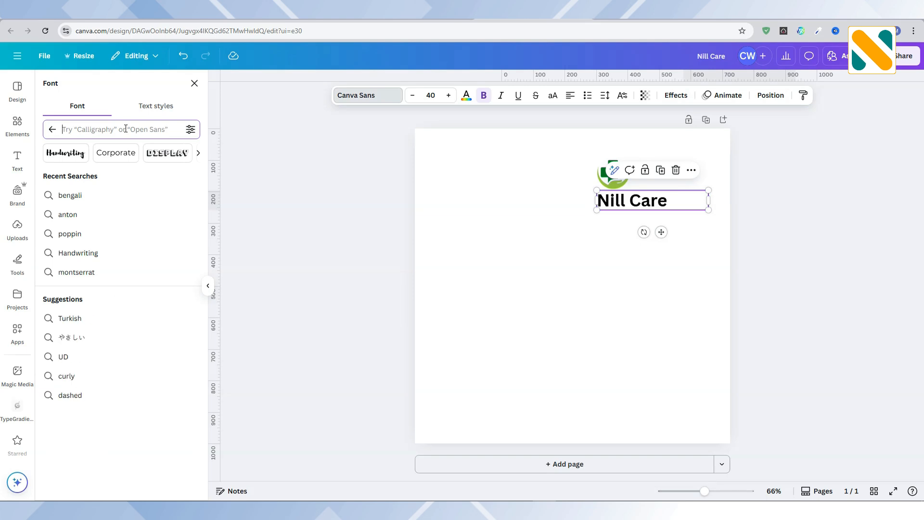
text(monts)
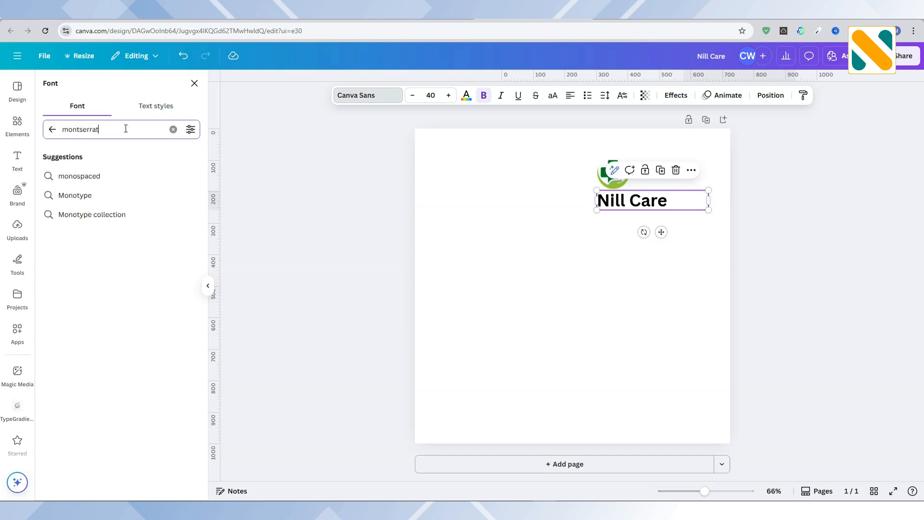
text(errat)
key(Return)
click(49, 178)
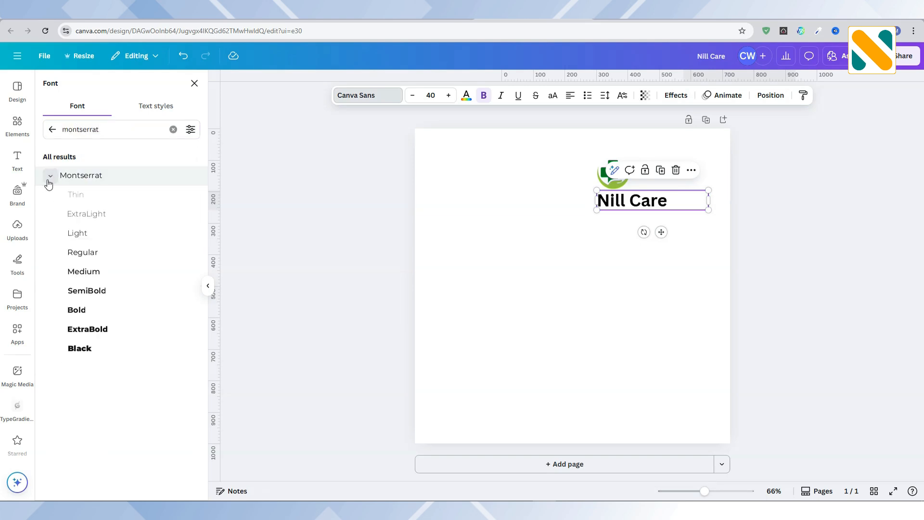
click(107, 309)
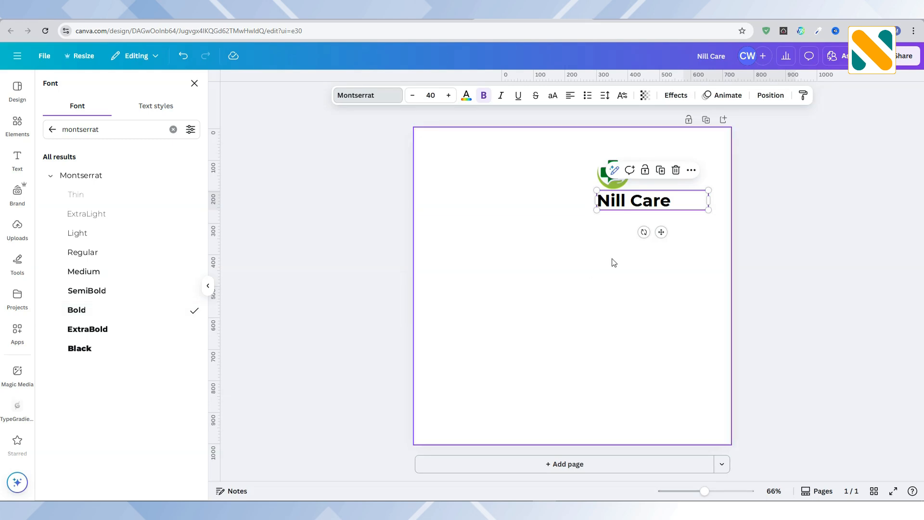
- Scale the "Nill Care" text down to size 19.5 and place it directly beneath the logo, aligned with its left edge
click(696, 236)
click(674, 205)
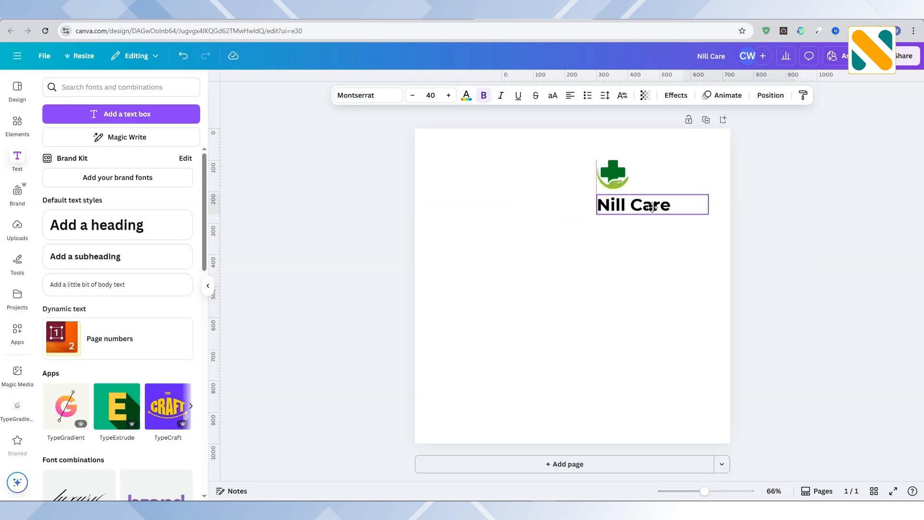
drag(707, 212, 622, 194)
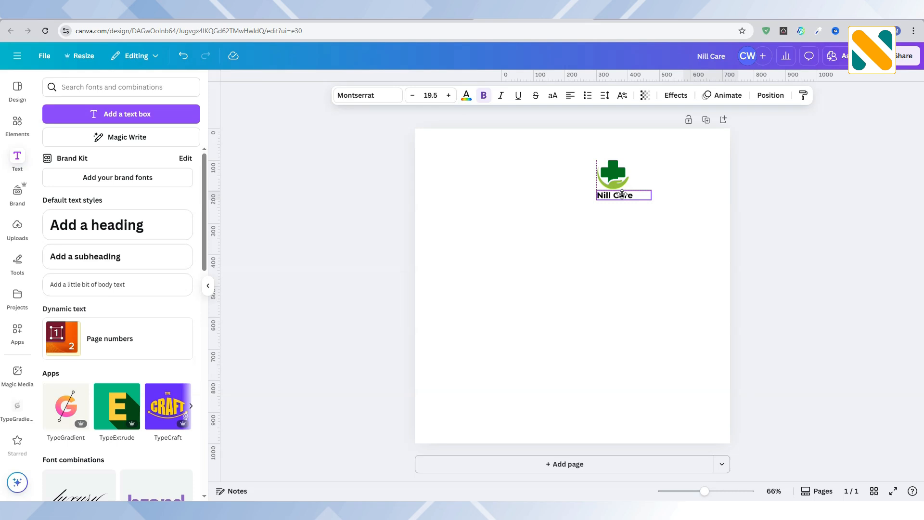
click(654, 247)
- Color only the word "Nill" with the dark green document color used in the logo's cross
click(620, 198)
click(611, 197)
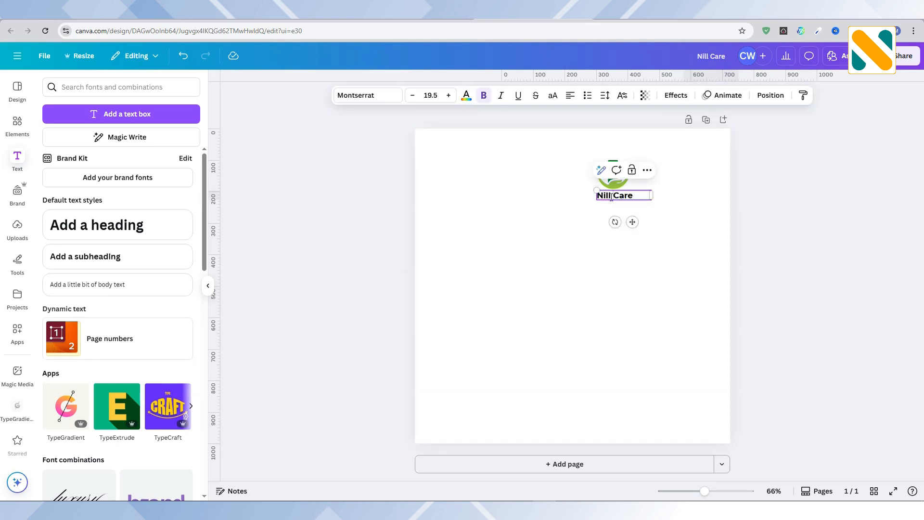
click(465, 95)
click(106, 158)
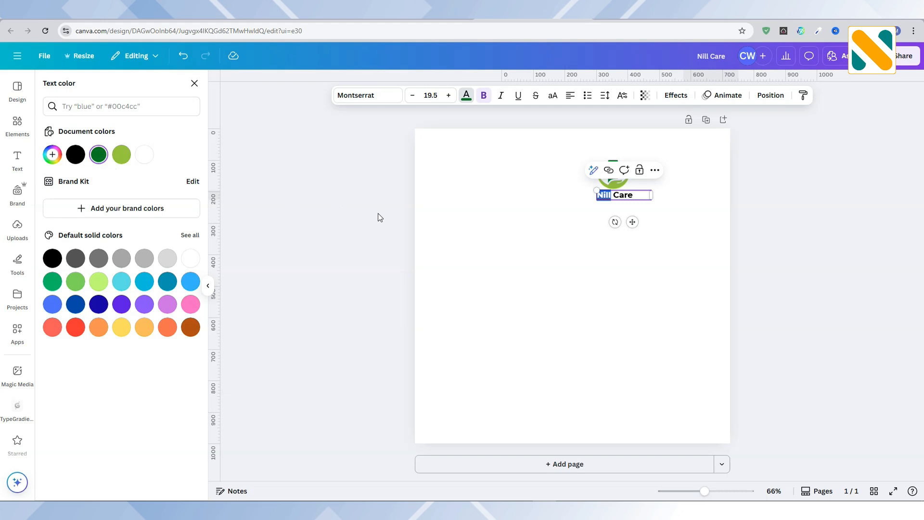
click(606, 258)
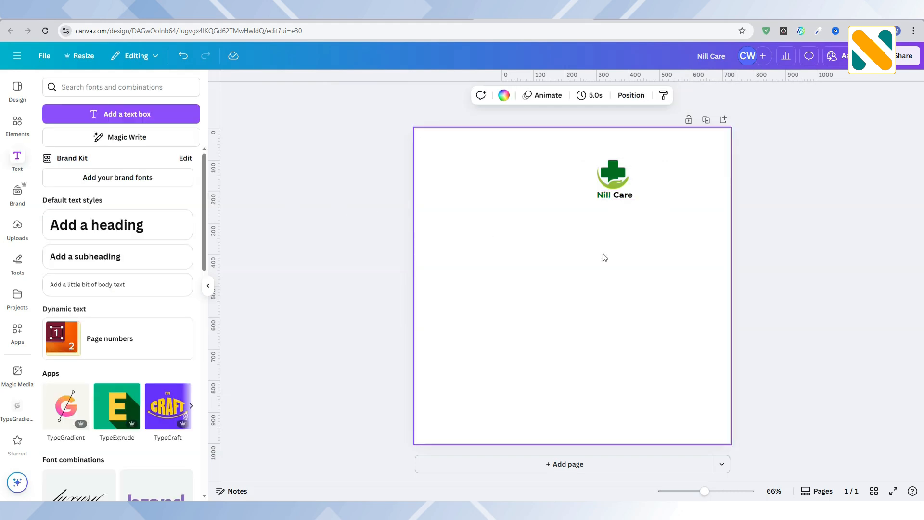
- Duplicate the "Nill Care" text, place the copy below it, and change its wording to "Medical"
click(618, 198)
click(632, 171)
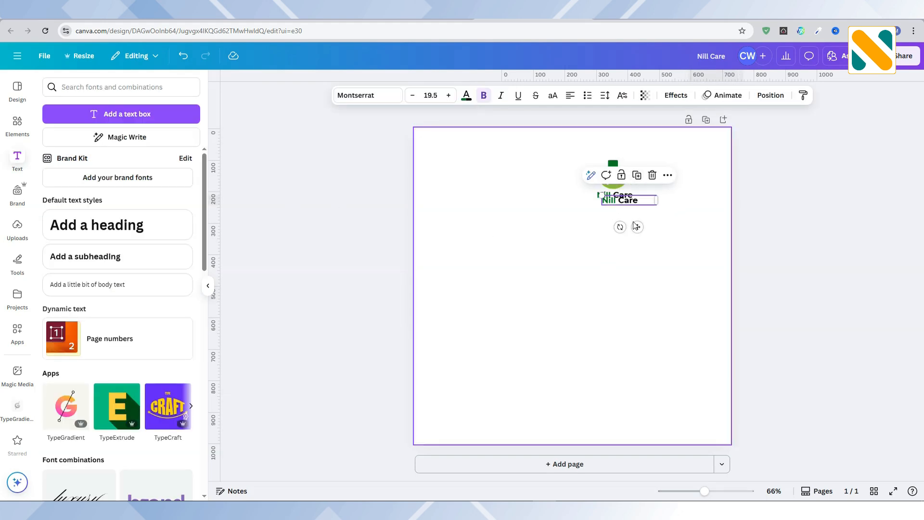
double_click(624, 208)
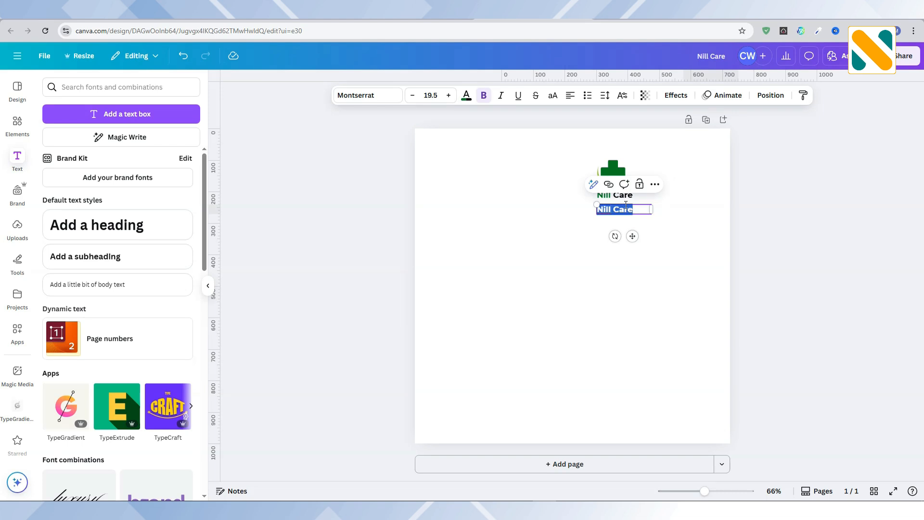
text(Medical)
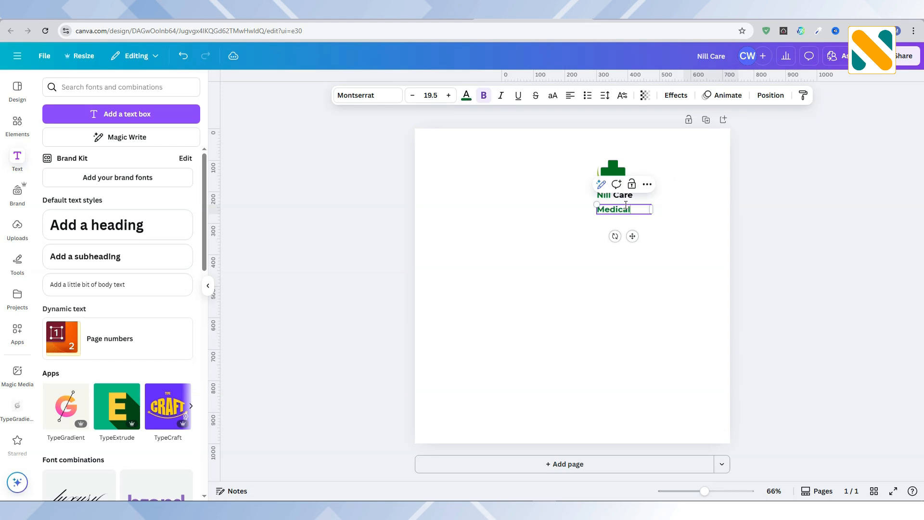
key(Escape)
- Set the "Medical" text to Montserrat Medium and move it up close under "Nill Care"
click(371, 95)
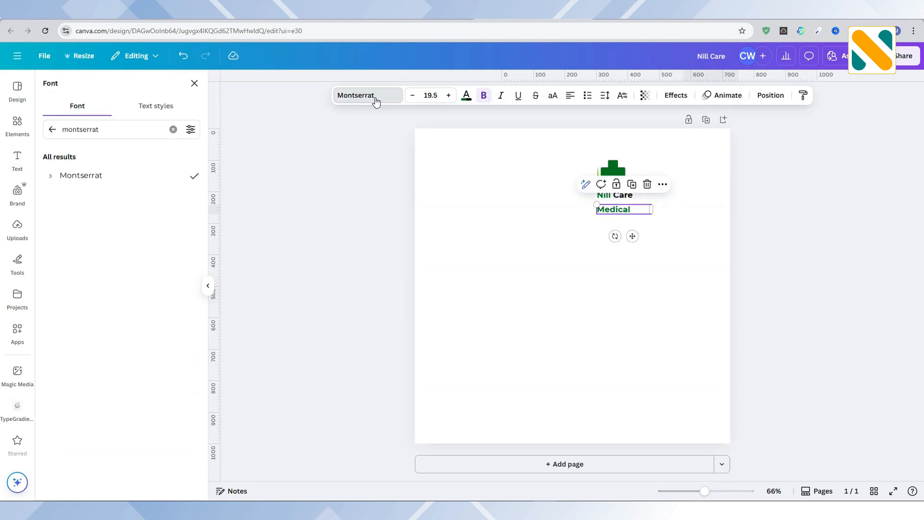
click(50, 175)
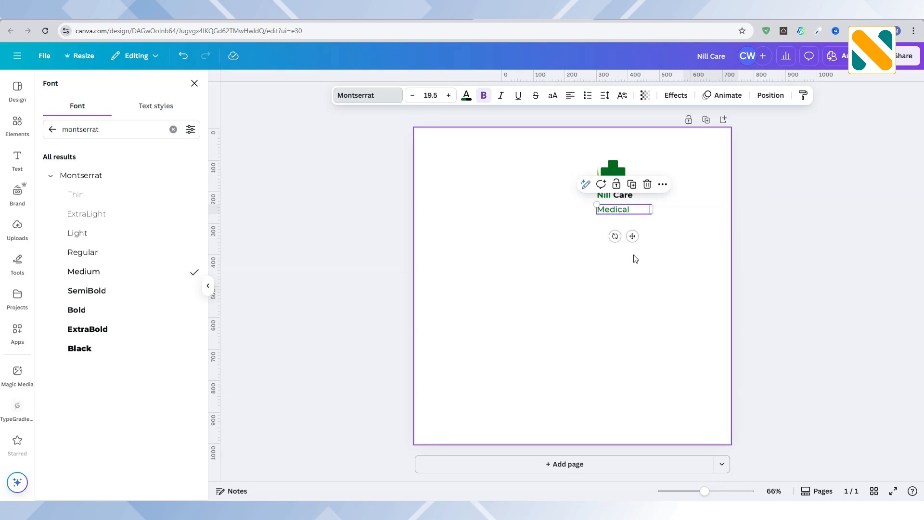
drag(633, 236, 632, 232)
click(649, 318)
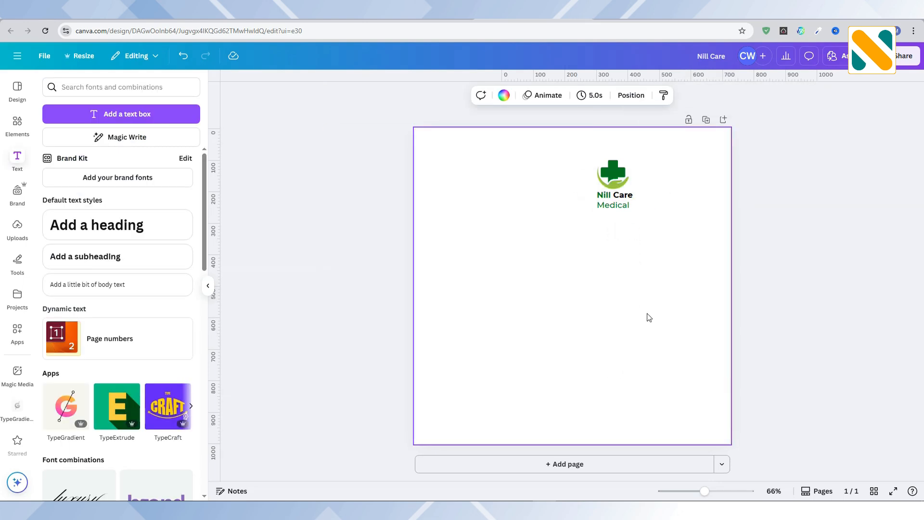
- Duplicate the "Medical" text, place the copy below it, change its wording to "Virtual Meeting" and widen the box to fit one line
click(616, 203)
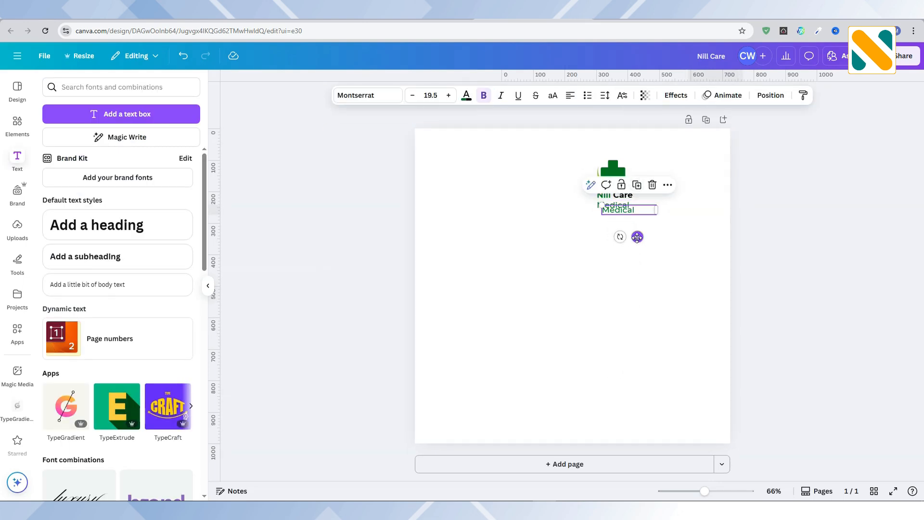
drag(632, 231, 633, 259)
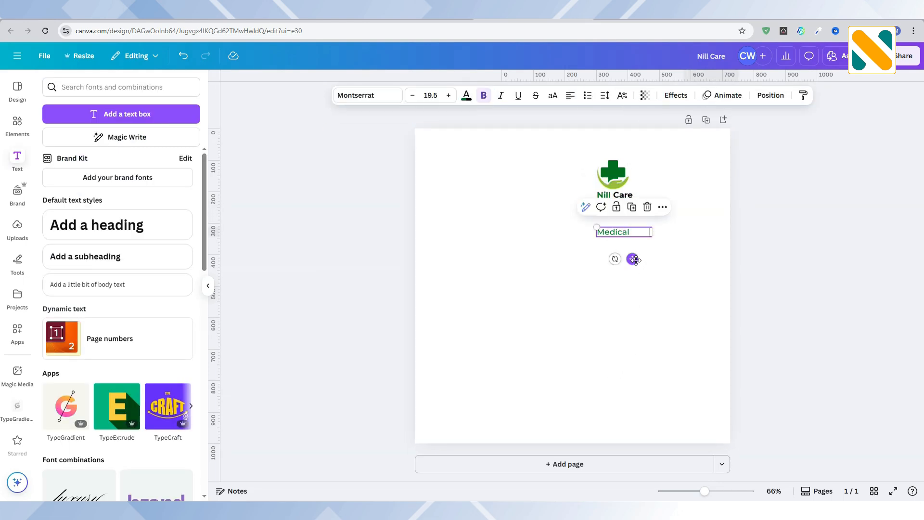
double_click(626, 232)
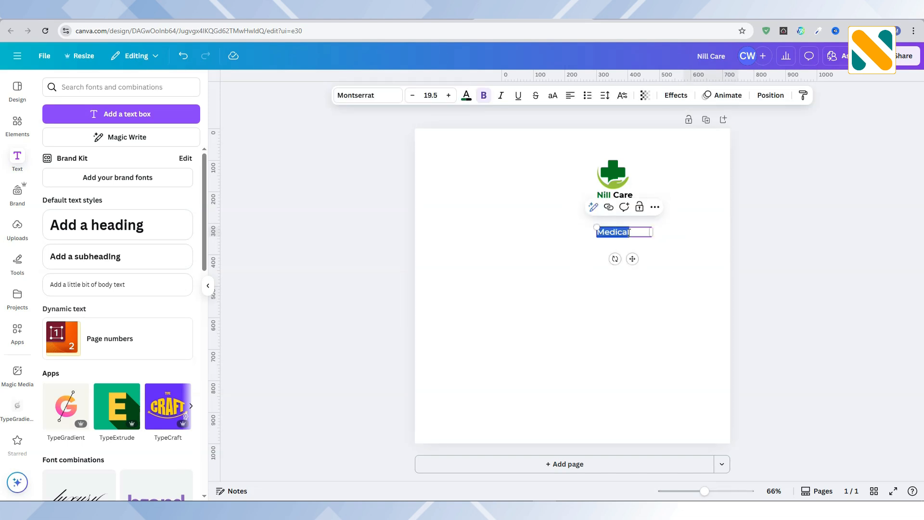
text(Virtual M)
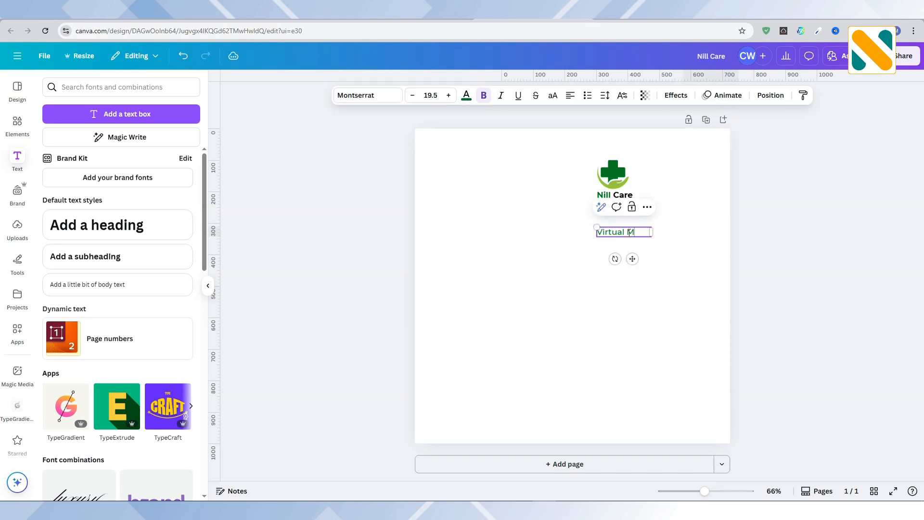
text(eeting)
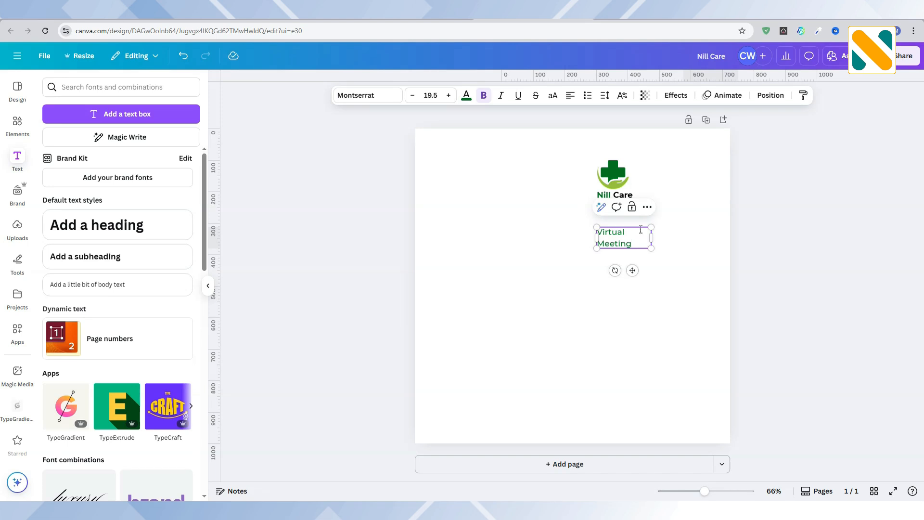
drag(657, 232, 680, 233)
click(664, 313)
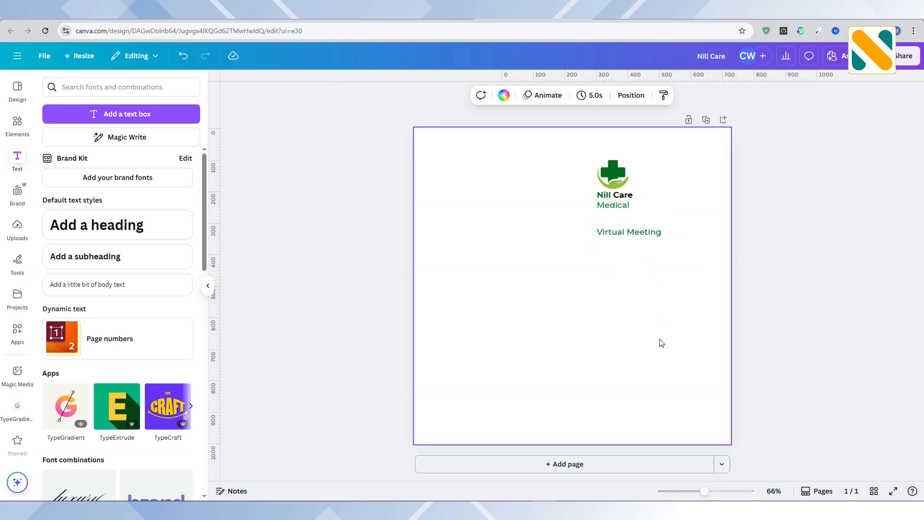
- Set the "Virtual Meeting" text to Montserrat Bold and enlarge it to size 22.7
click(632, 232)
click(349, 96)
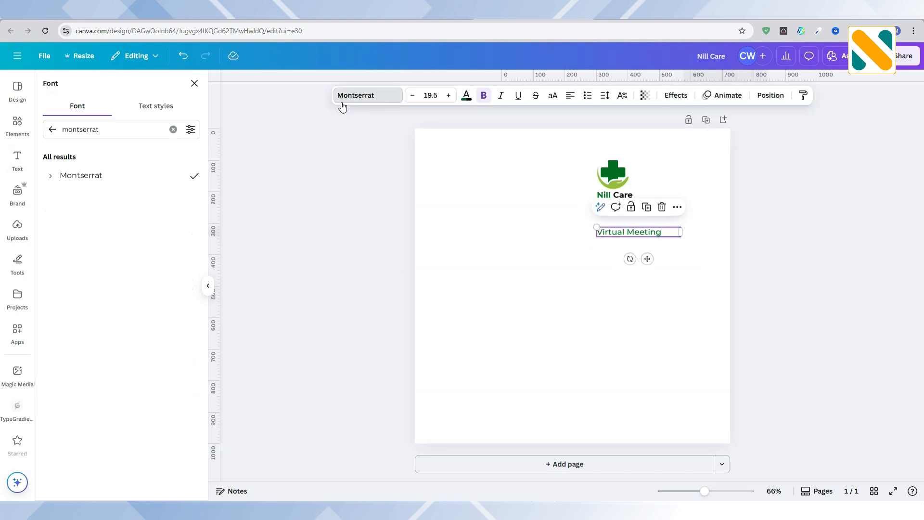
click(51, 177)
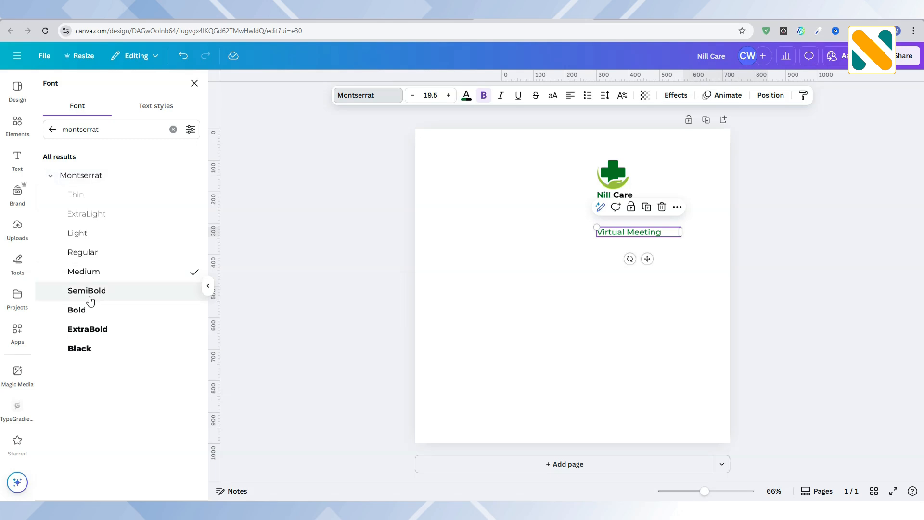
click(76, 310)
drag(630, 231, 689, 243)
click(677, 268)
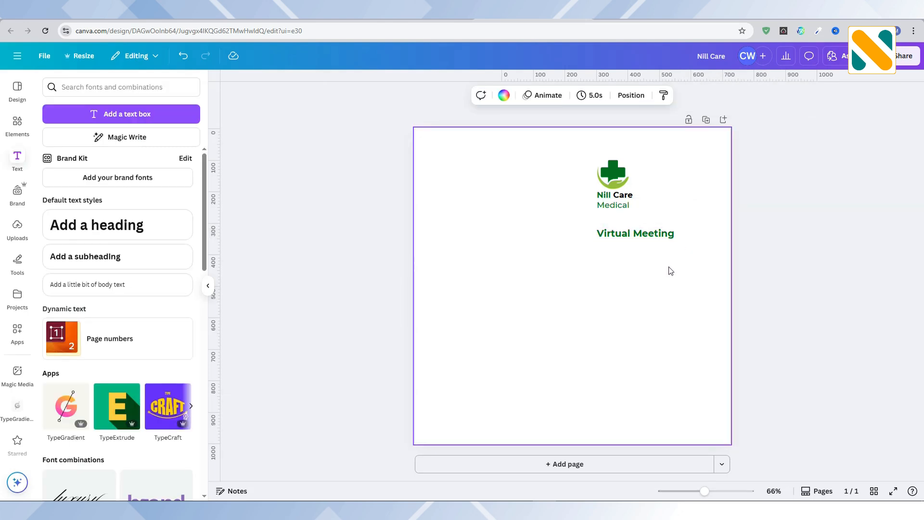
- Duplicate the "Virtual Meeting" text, place the copy directly beneath it, and change its wording to "Health"
click(610, 235)
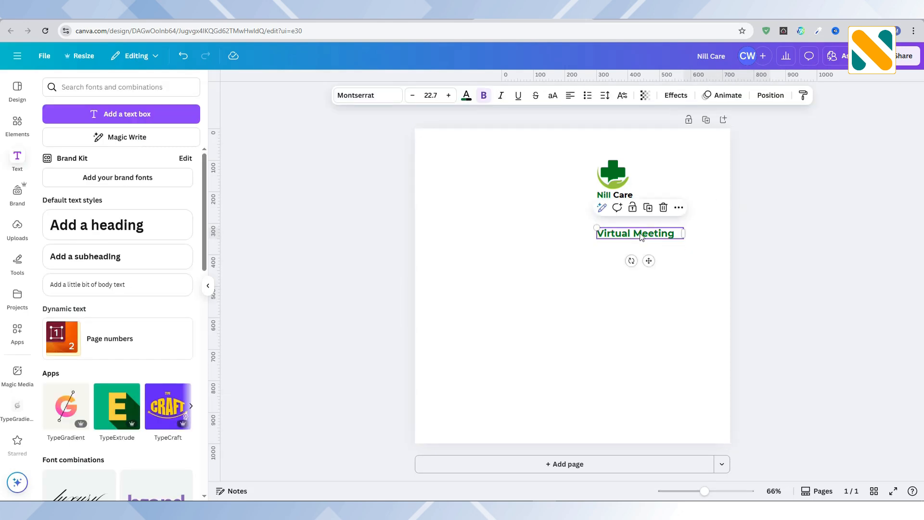
click(649, 209)
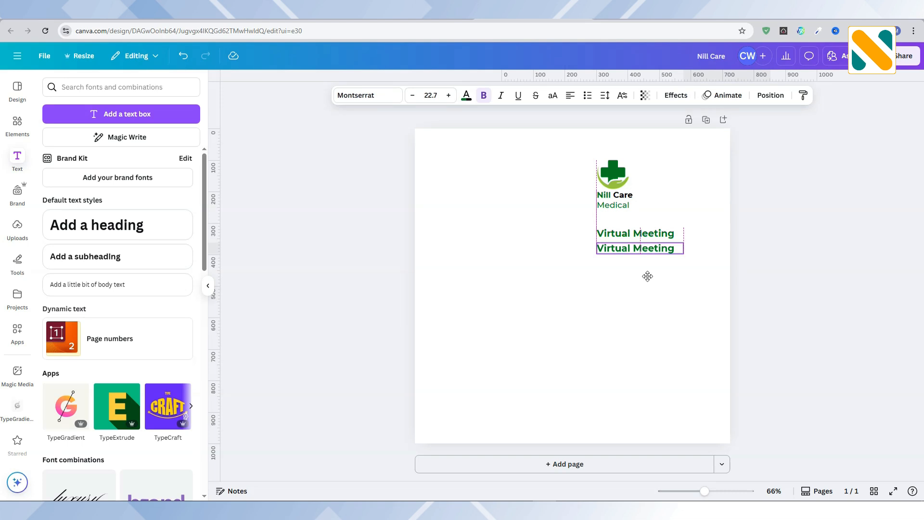
double_click(645, 246)
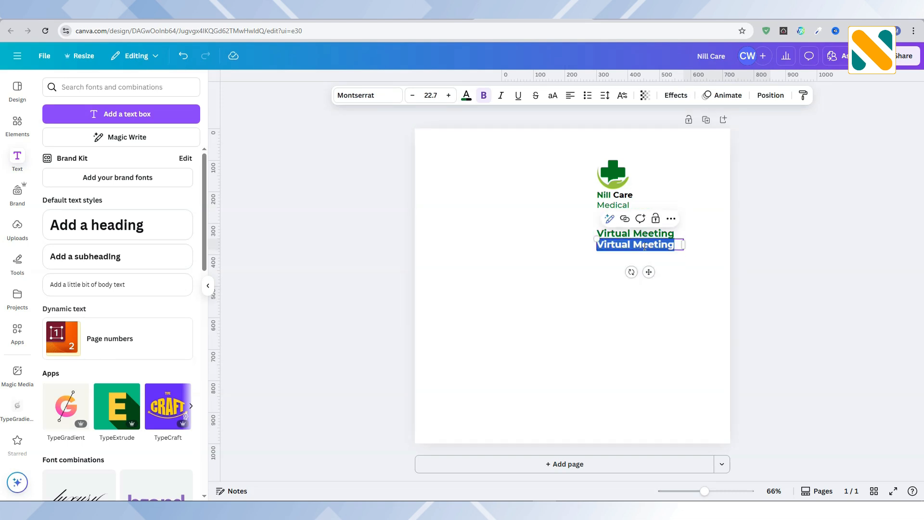
text(Health)
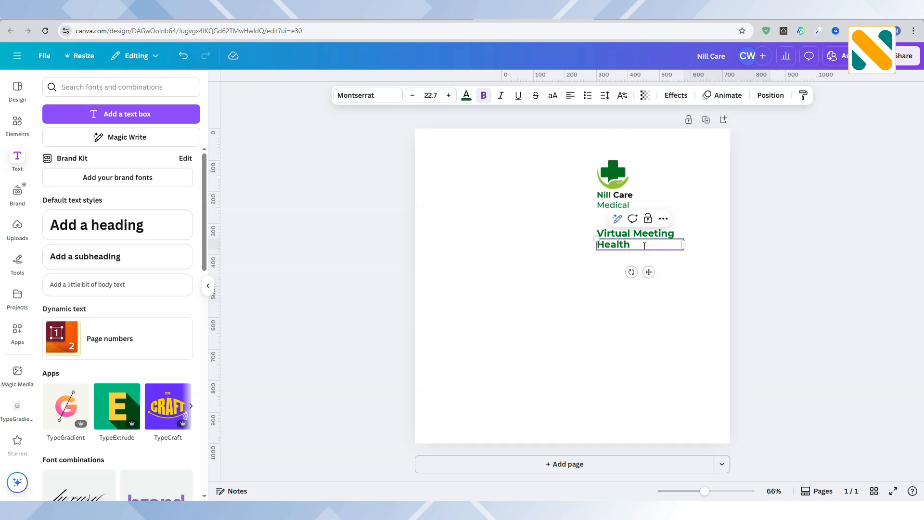
click(656, 284)
- Set the "Health" text to Montserrat ExtraBold and enlarge it to size 42.3
click(636, 250)
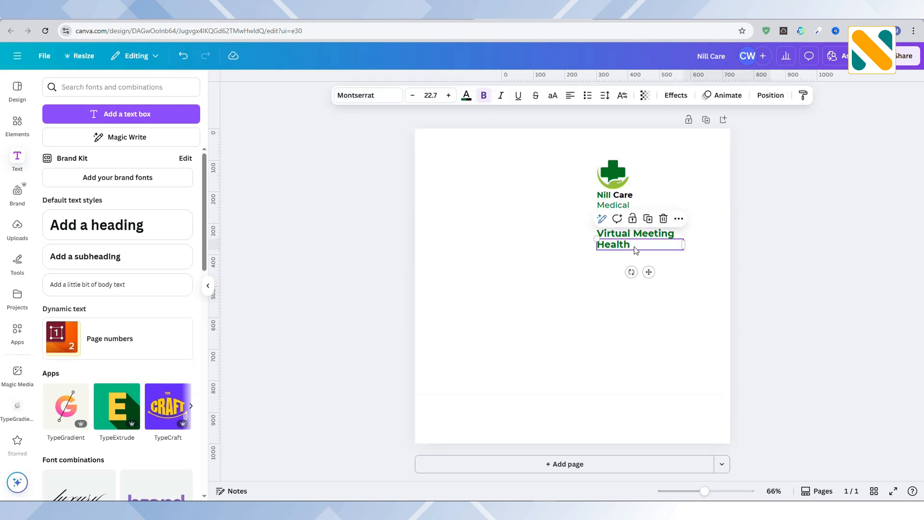
click(372, 95)
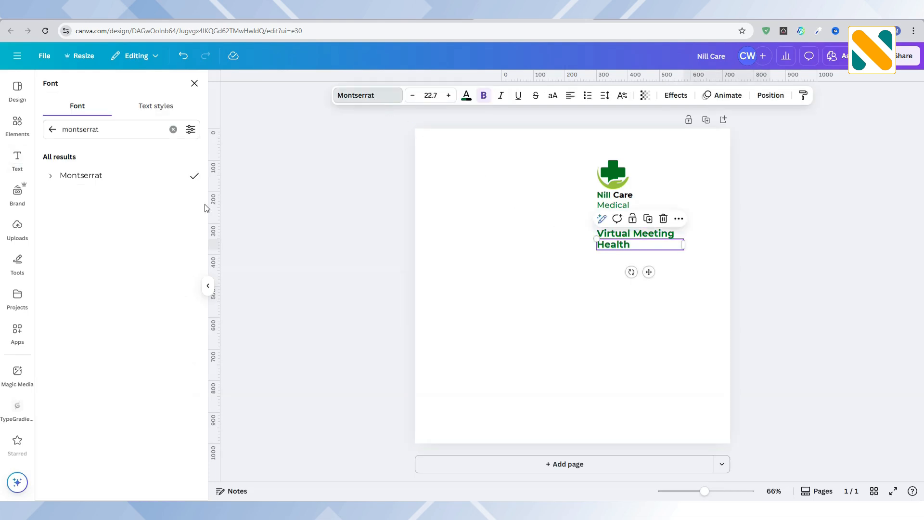
click(50, 176)
click(110, 329)
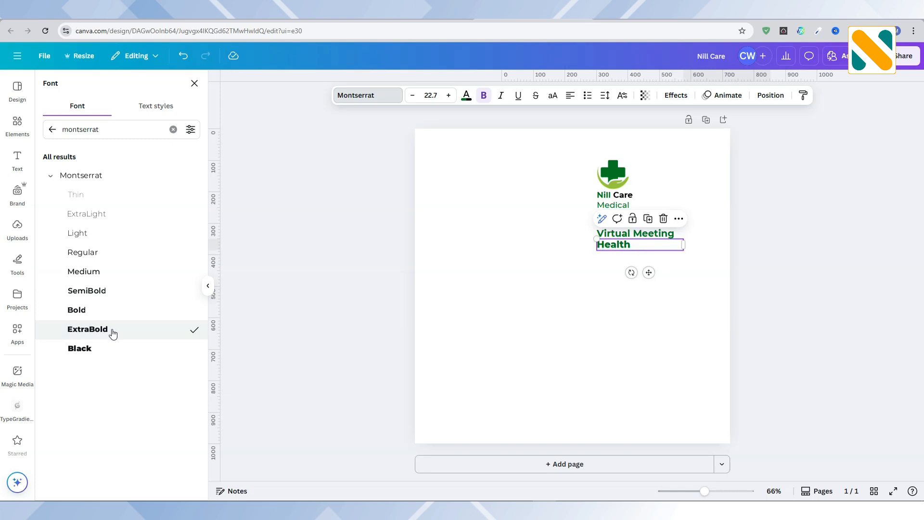
mouse_move(683, 245)
mouse_down()
mouse_move(634, 246)
mouse_move(664, 260)
mouse_up()
click(670, 308)
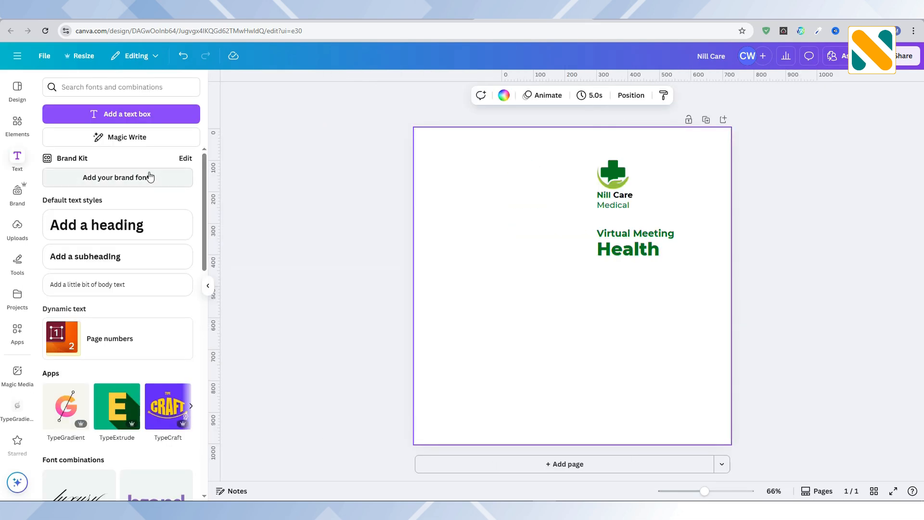
- Add a square shape below "Health", stretch it into a rectangle about 580 × 300 px, and fill it with the logo's dark green
click(18, 124)
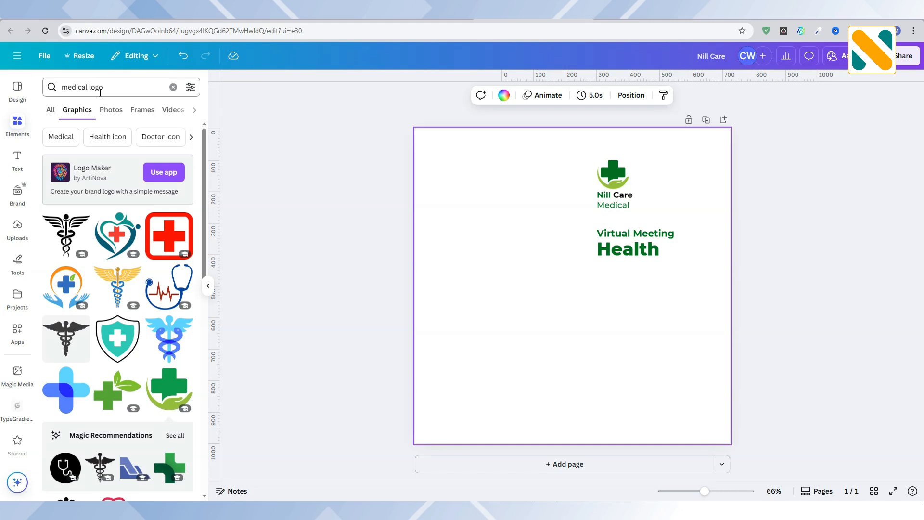
click(172, 87)
click(55, 235)
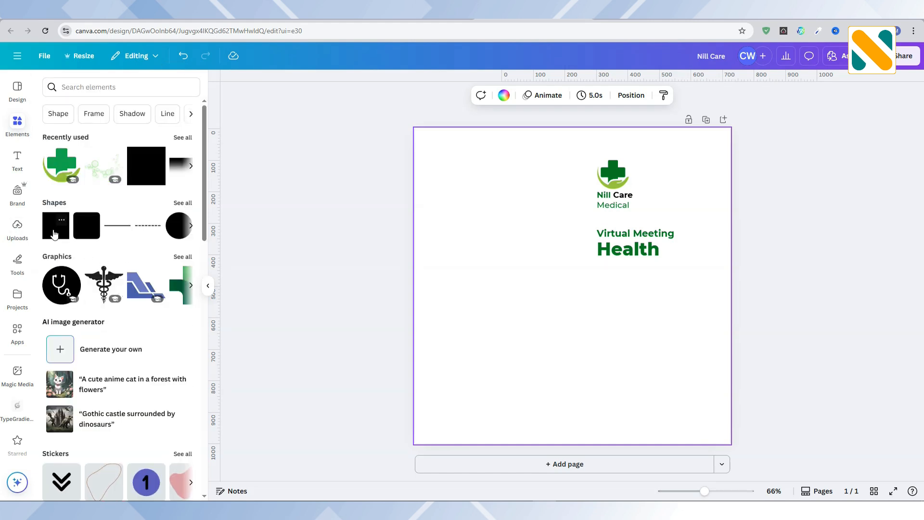
mouse_move(570, 302)
mouse_down()
mouse_move(591, 343)
mouse_move(642, 336)
mouse_move(510, 327)
mouse_up()
drag(637, 341, 638, 329)
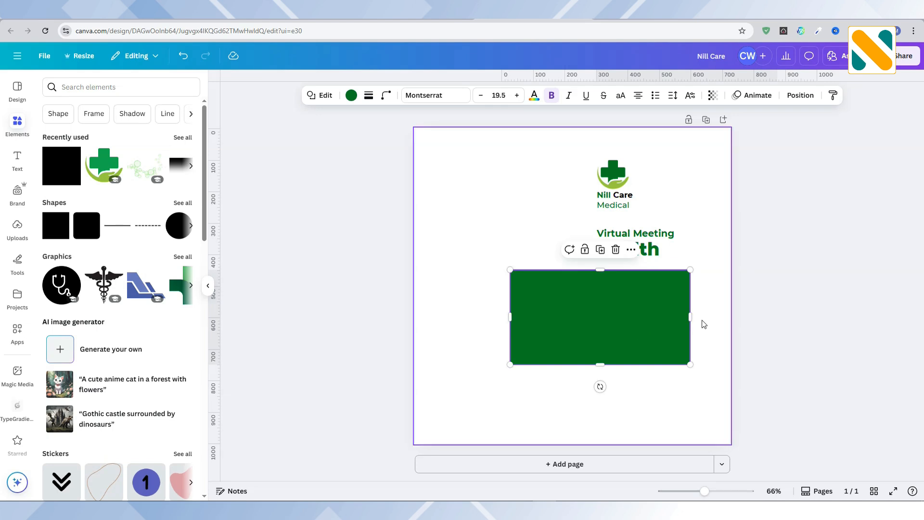
drag(693, 316, 695, 316)
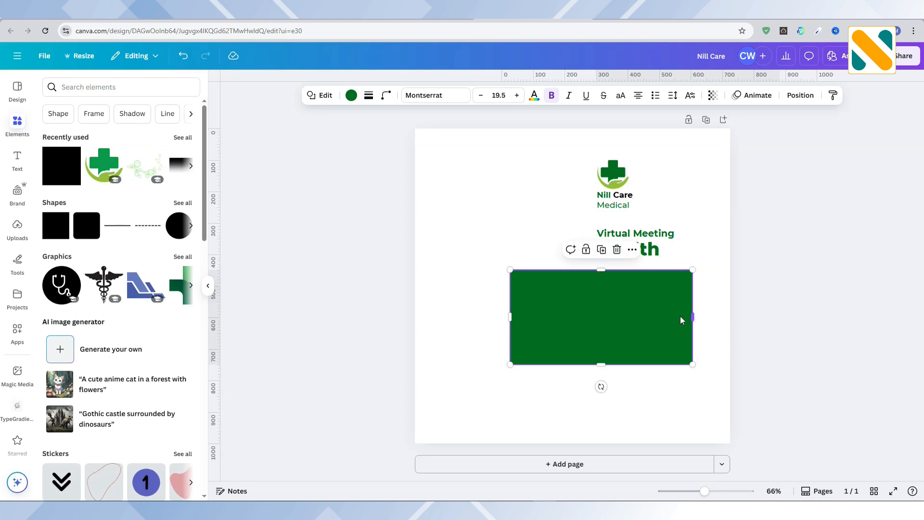
click(500, 214)
- Set the green rectangle's corner rounding to 50
click(537, 283)
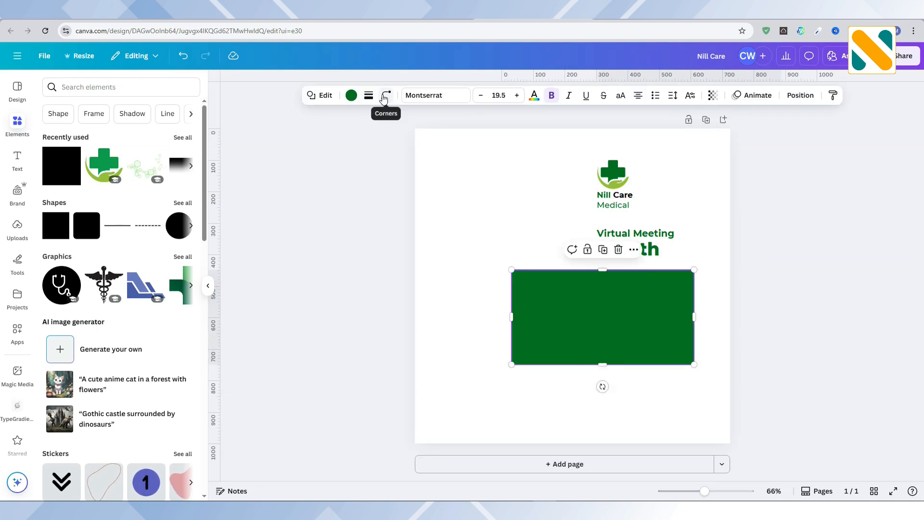
click(386, 96)
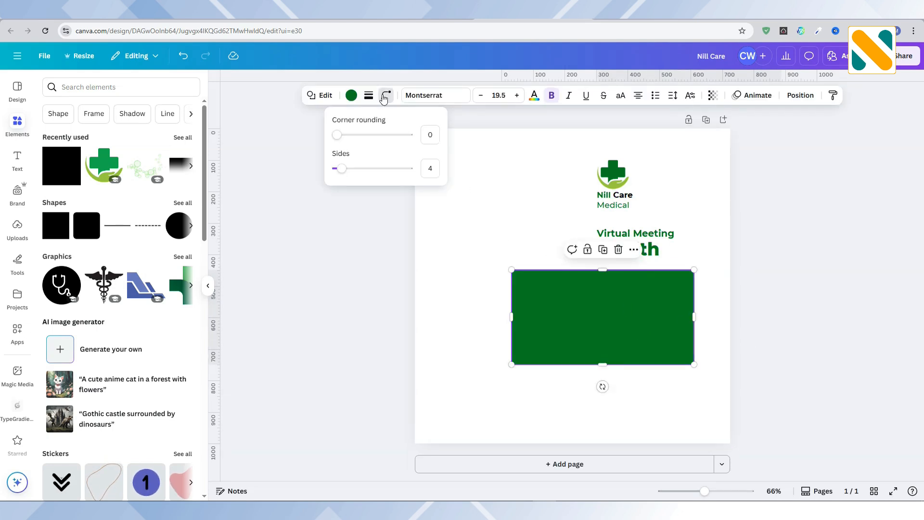
click(431, 135)
text(50)
key(Return)
- Give the green rectangle a solid border with a stroke weight of 5
click(369, 95)
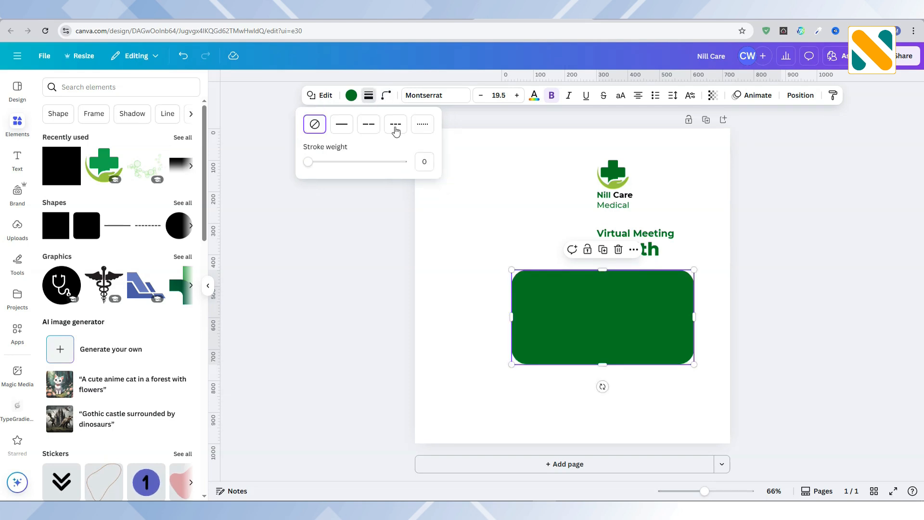
click(426, 166)
text(5)
key(Return)
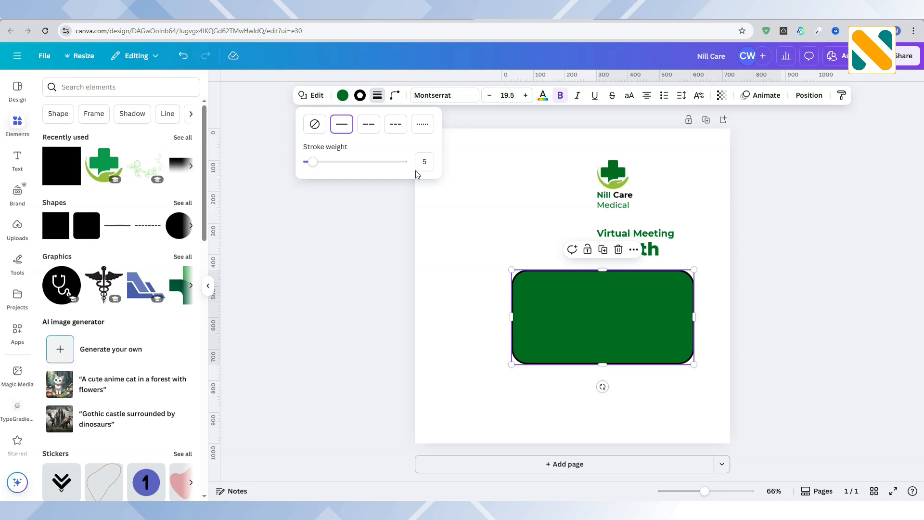
- Color the rectangle's border a darker shade of the document green, #025014
click(343, 95)
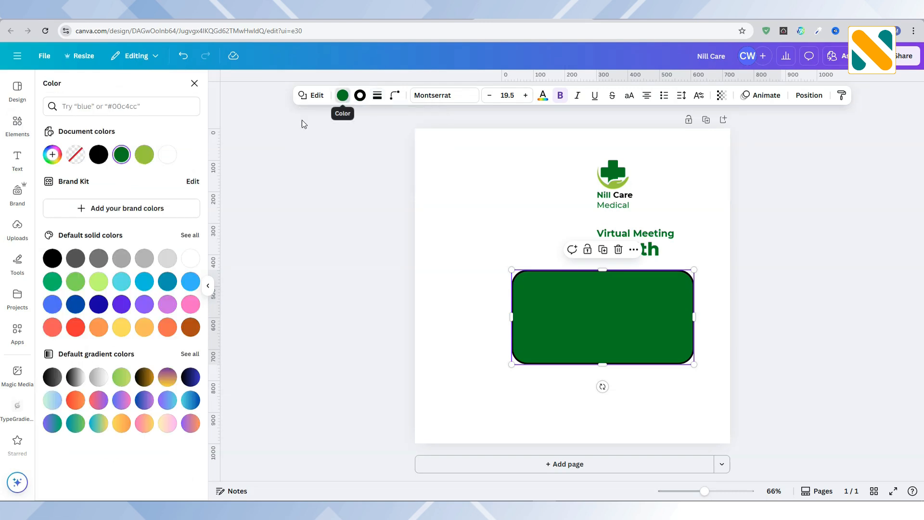
click(360, 94)
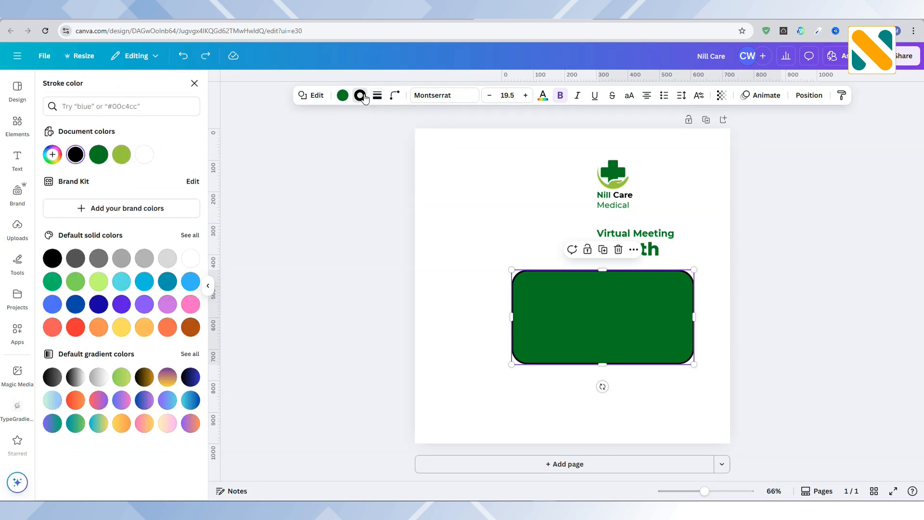
click(99, 157)
click(98, 156)
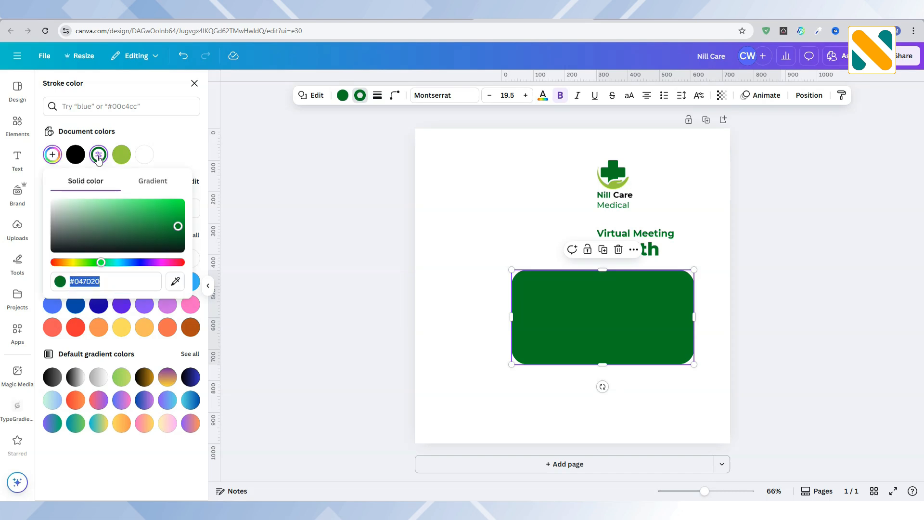
click(181, 235)
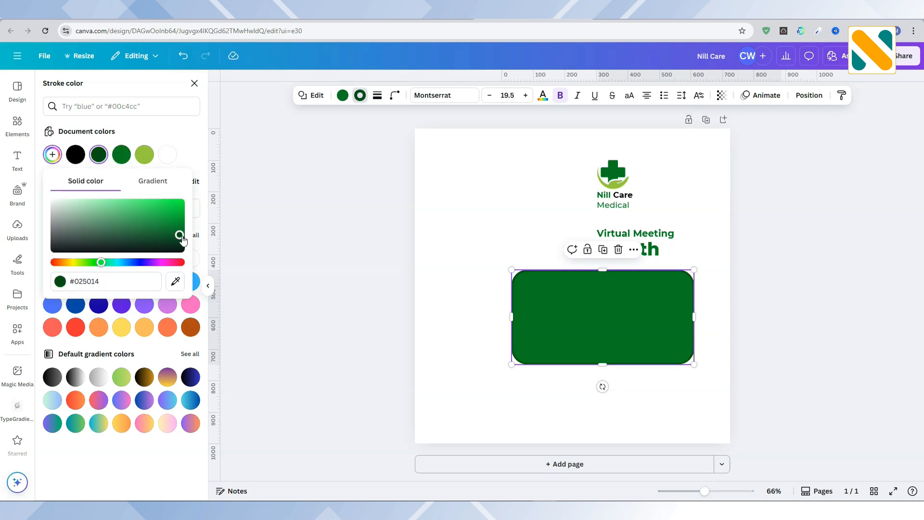
click(455, 235)
click(455, 235)
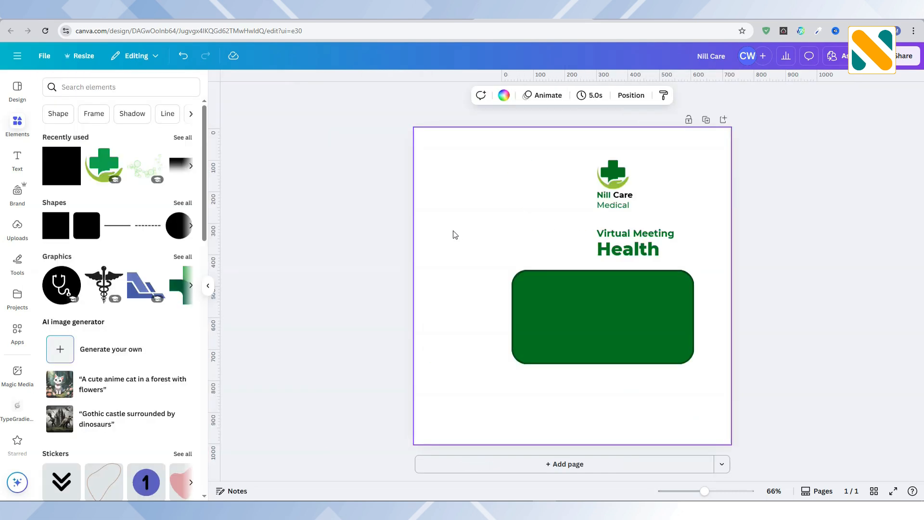
- Duplicate the "Health" text, place the copy in the upper part of the green rectangle, and color it white
click(659, 252)
click(640, 219)
drag(642, 259, 626, 299)
click(466, 96)
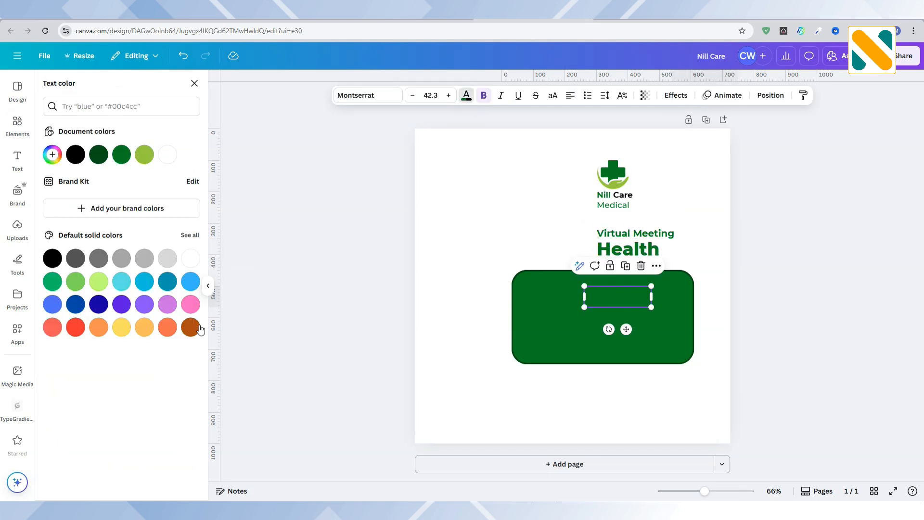
click(190, 258)
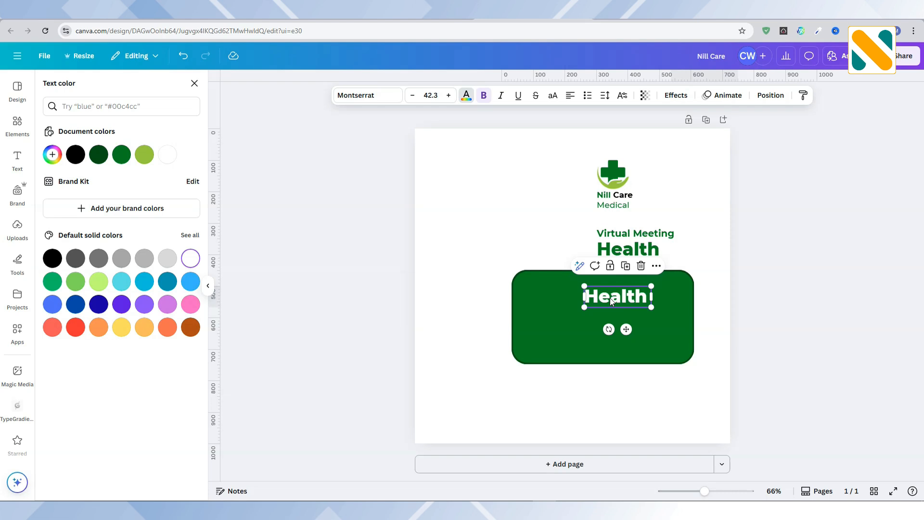
- Change the wording of the white text to "Mental" with "Illness" on a second line
double_click(610, 298)
text(Mental)
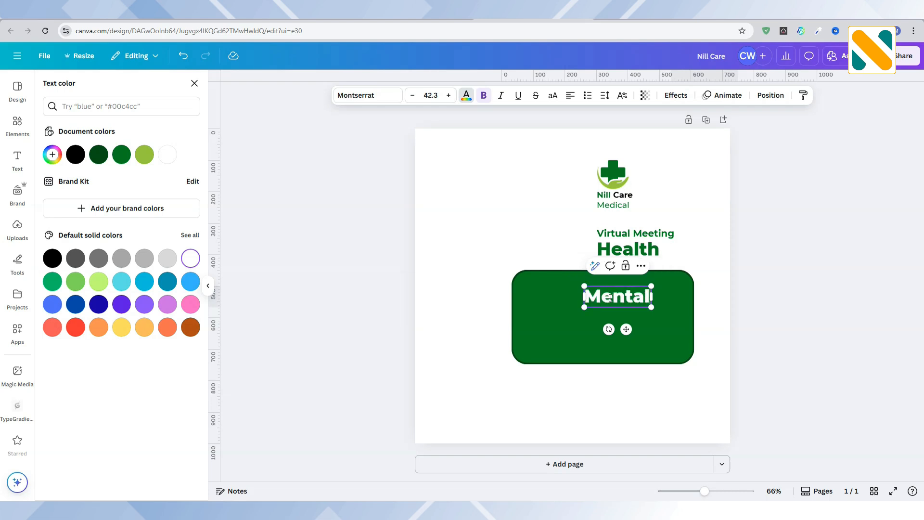
key(Return)
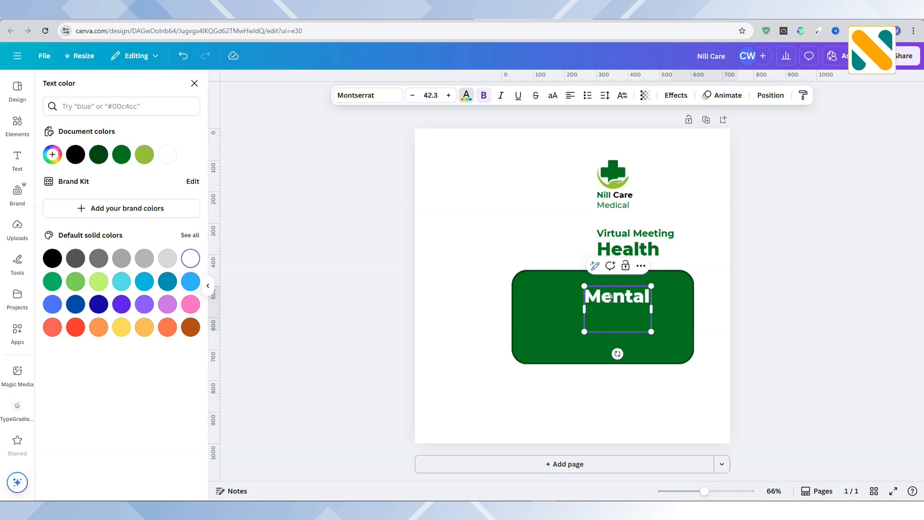
text(Illness)
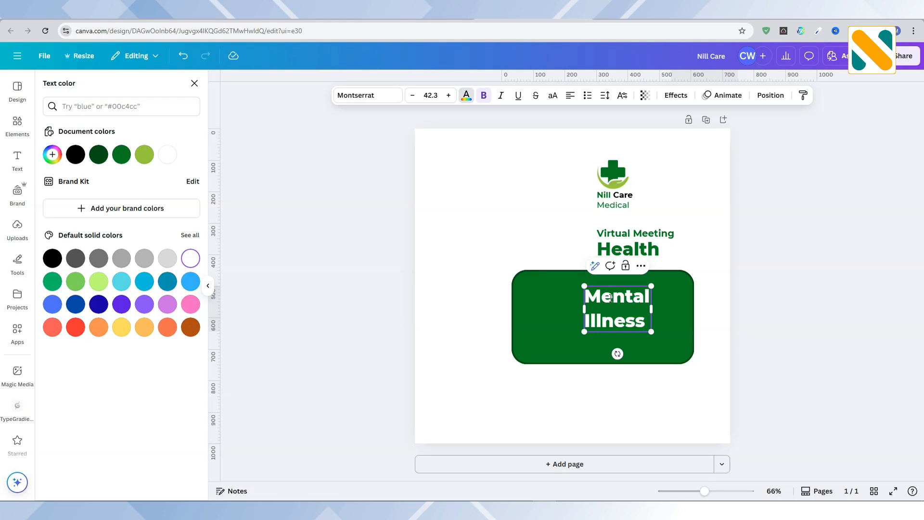
- Set the white "Mental Illness" text to the Montserrat SemiBold weight
click(526, 232)
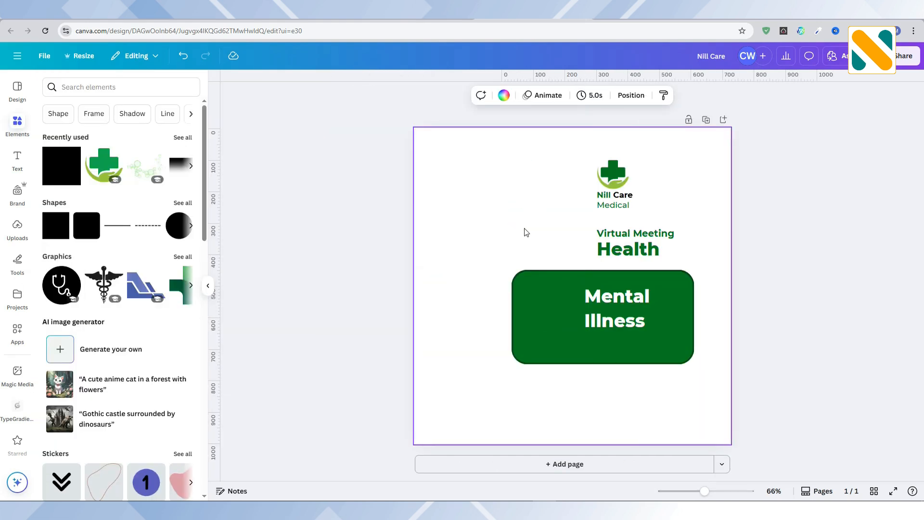
click(613, 301)
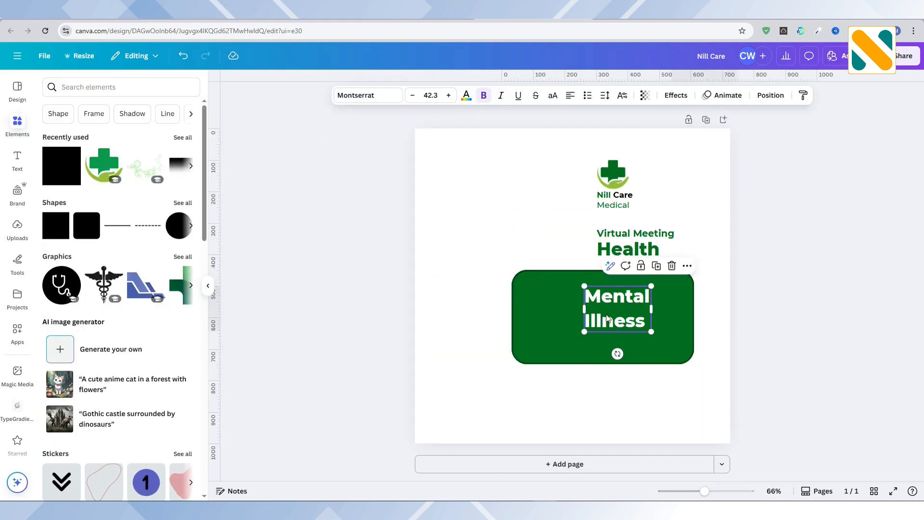
click(370, 97)
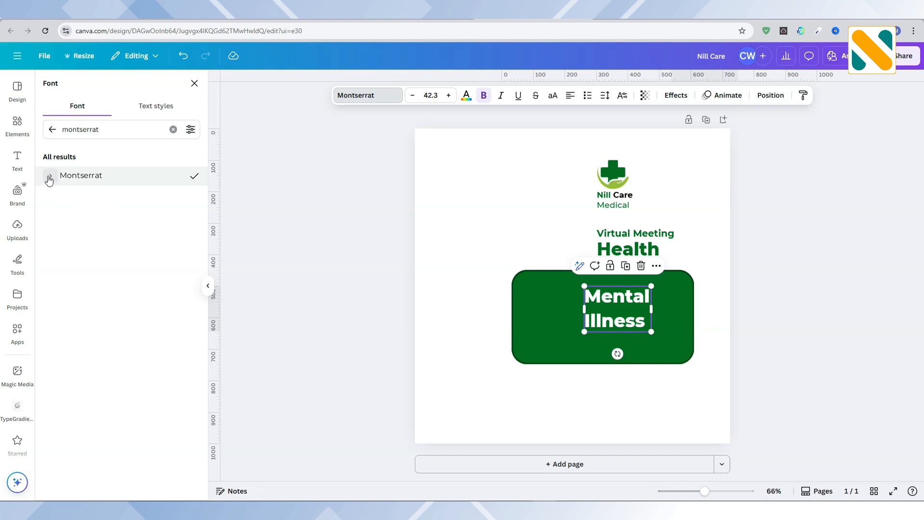
click(50, 175)
click(107, 291)
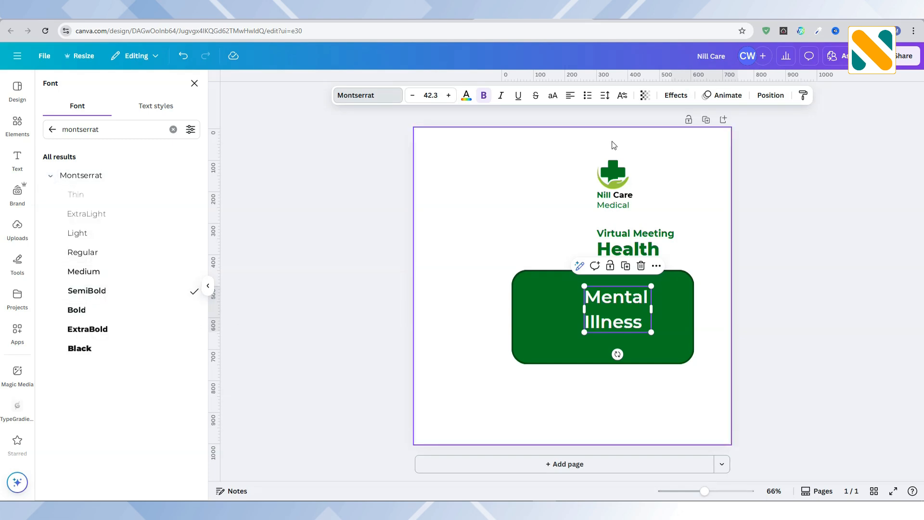
- Tighten the "Mental Illness" line spacing to 1.08, then enlarge the text to size 48.8, left-aligned with the "Health" heading
click(605, 96)
drag(586, 168, 577, 167)
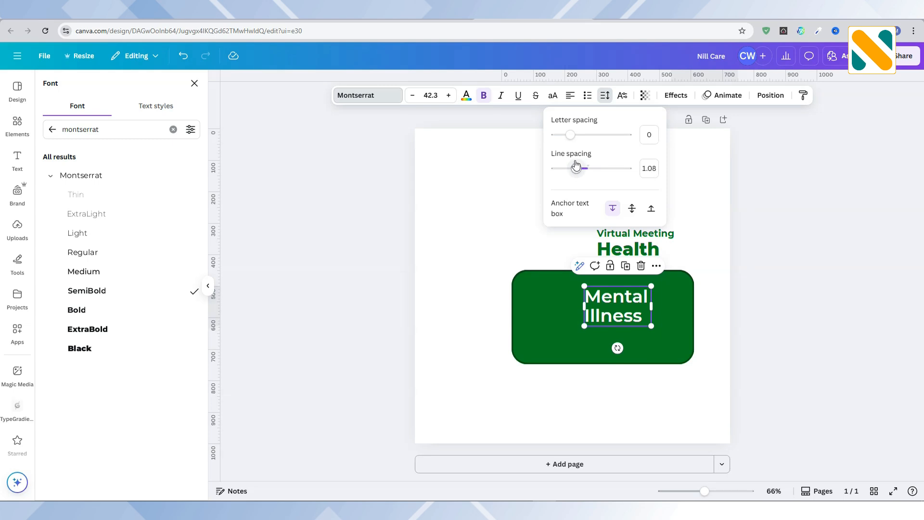
mouse_move(621, 310)
mouse_down()
mouse_move(649, 296)
mouse_move(605, 318)
mouse_move(637, 300)
mouse_move(626, 300)
mouse_up()
drag(669, 321, 675, 324)
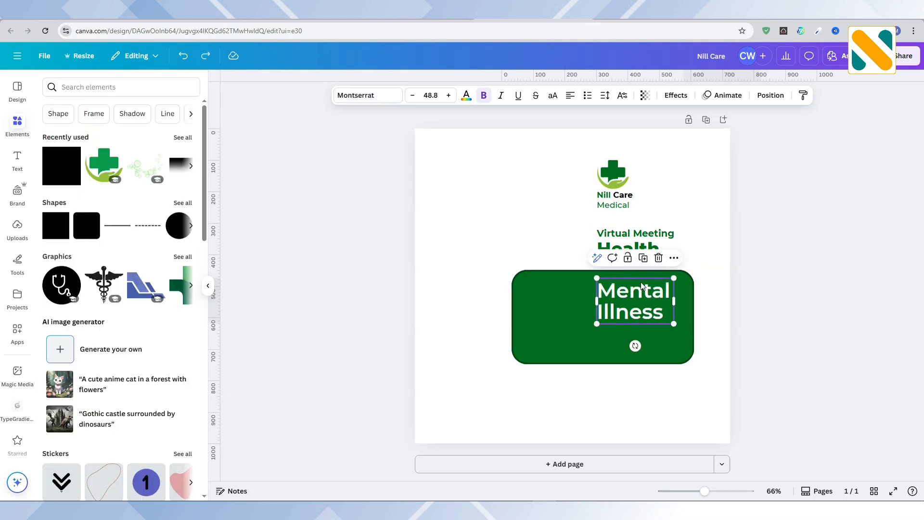
- Duplicate the "Mental Illness" text into the green panel's lower left and reword the copy as "Mental Illness not necessary insanity"
click(643, 258)
drag(630, 297, 551, 337)
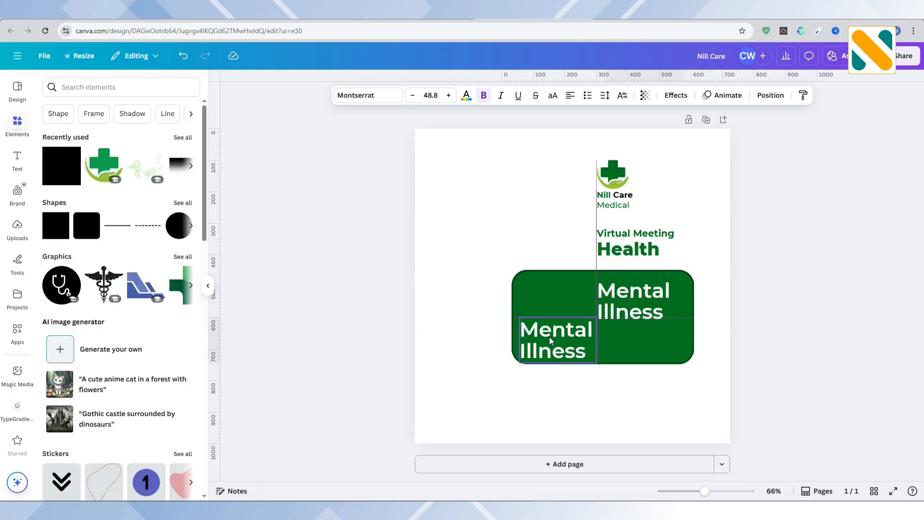
double_click(551, 337)
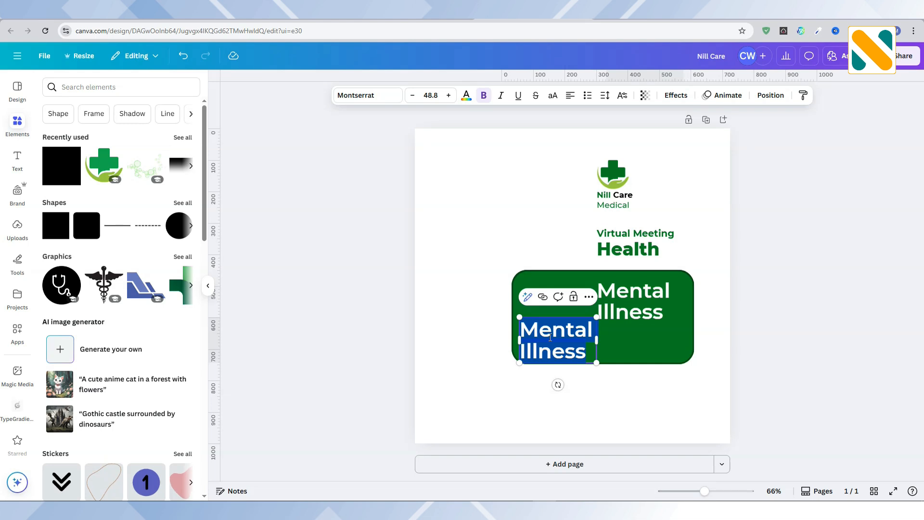
text(Mental Illness)
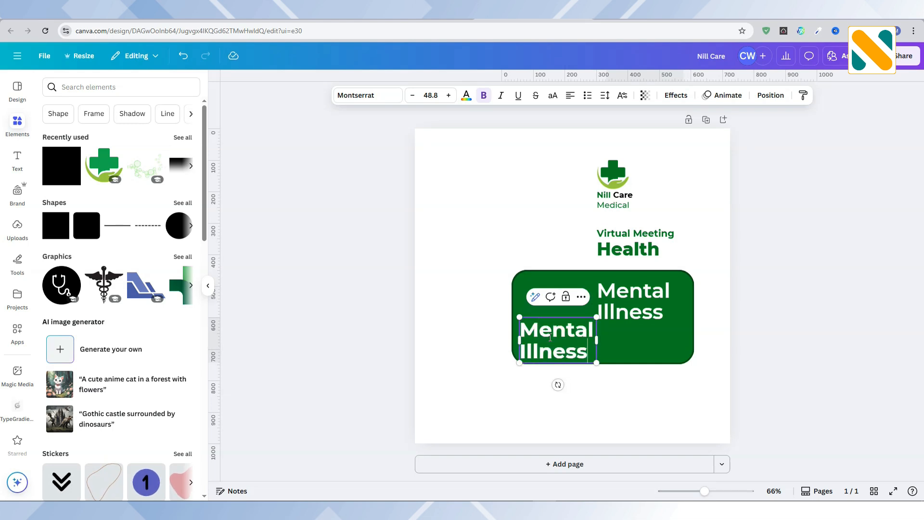
key(Return)
key(Return)
key(Return)
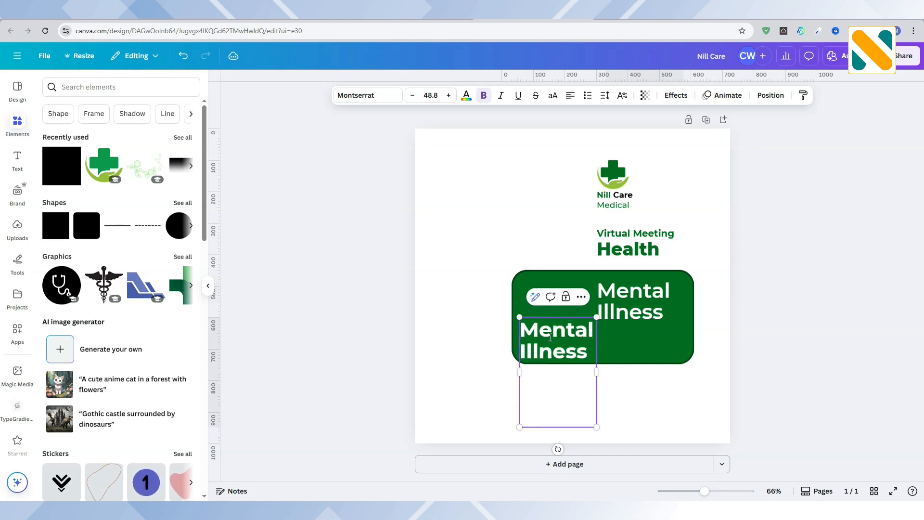
text(ity)
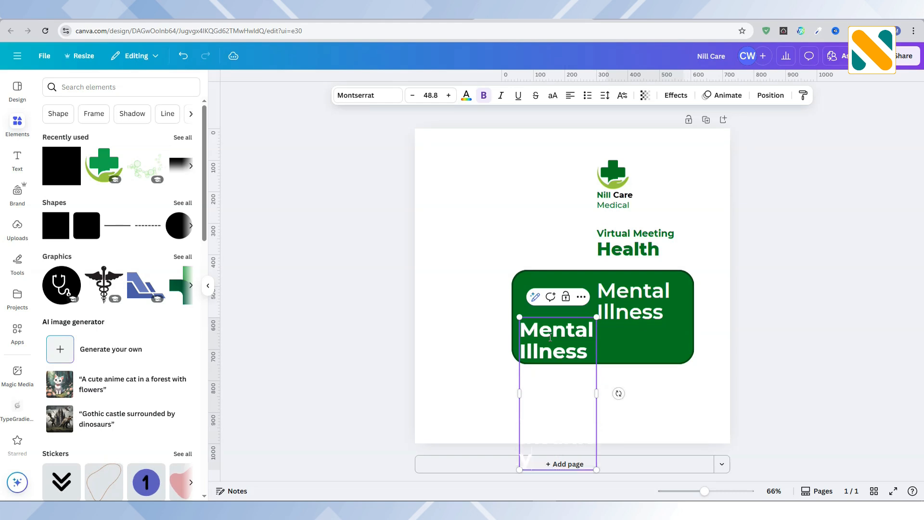
- Make the tagline Montserrat Light at size 19.5 and fit it on two lines directly beneath "Mental Illness"
click(368, 95)
click(57, 189)
click(77, 233)
drag(596, 393, 651, 348)
drag(582, 334, 658, 343)
drag(729, 356, 642, 334)
click(718, 353)
- Close the gap between the "Mental Illness" heading and its tagline by nudging the heading down and the tagline up
click(645, 295)
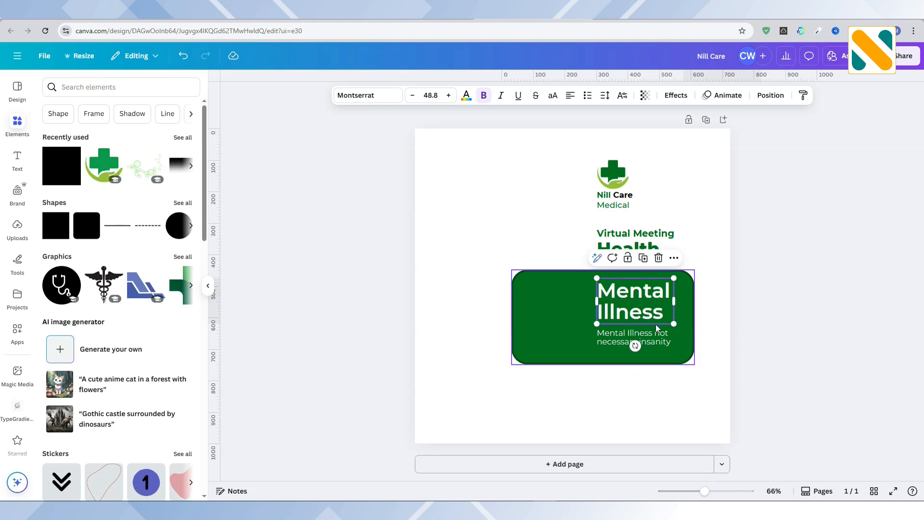
key(Down)
key(Down)
key(Down)
key(Down)
key(Down)
key(Down)
click(655, 339)
key(Up)
key(Up)
key(Up)
key(Up)
key(Up)
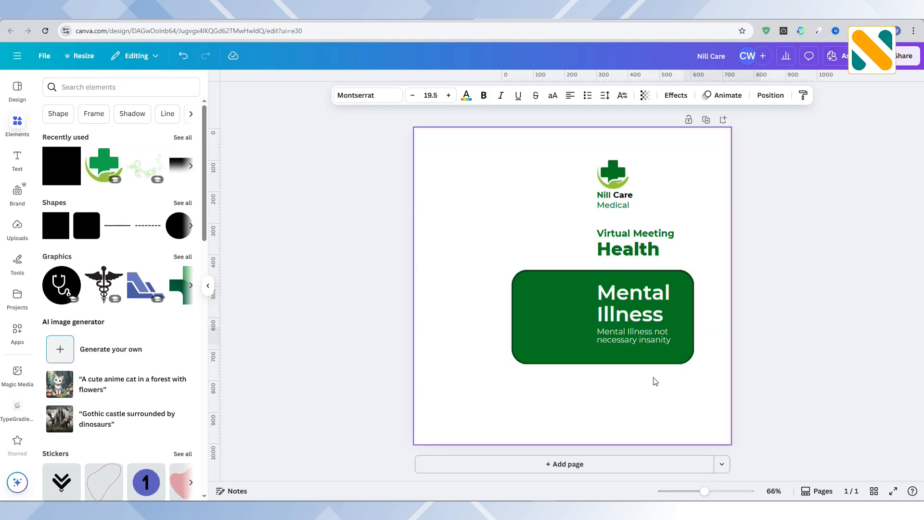
click(653, 303)
key(Down)
key(Down)
key(Down)
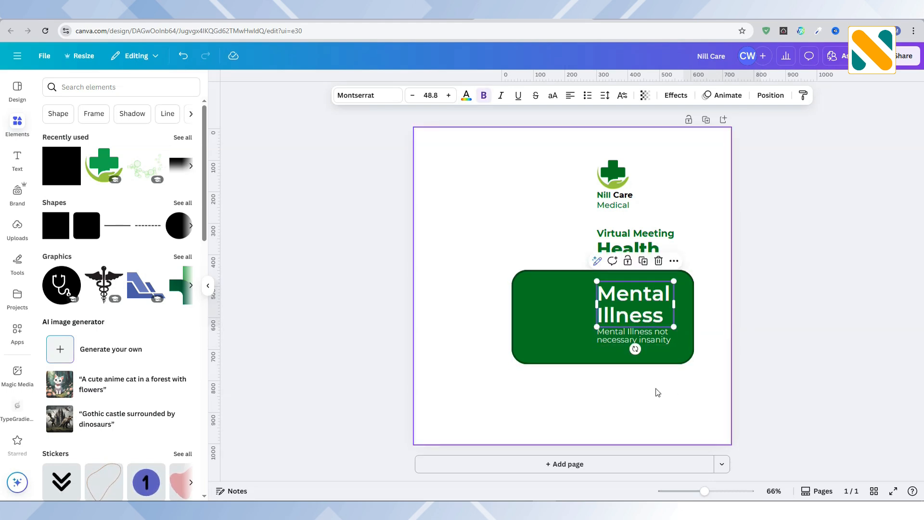
click(657, 393)
- Duplicate the green panel, place the copy over its lower-left corner, and fill the copy with white
click(530, 281)
key(ctrl+d)
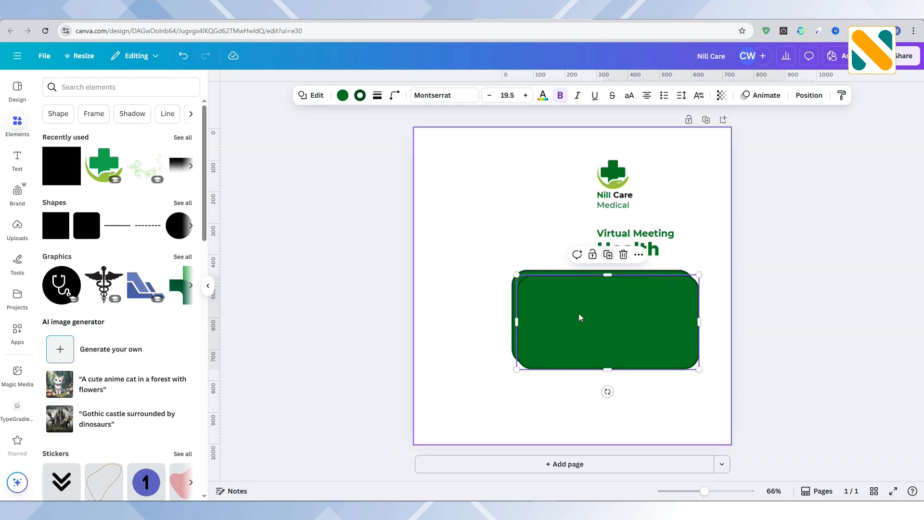
drag(579, 313, 496, 368)
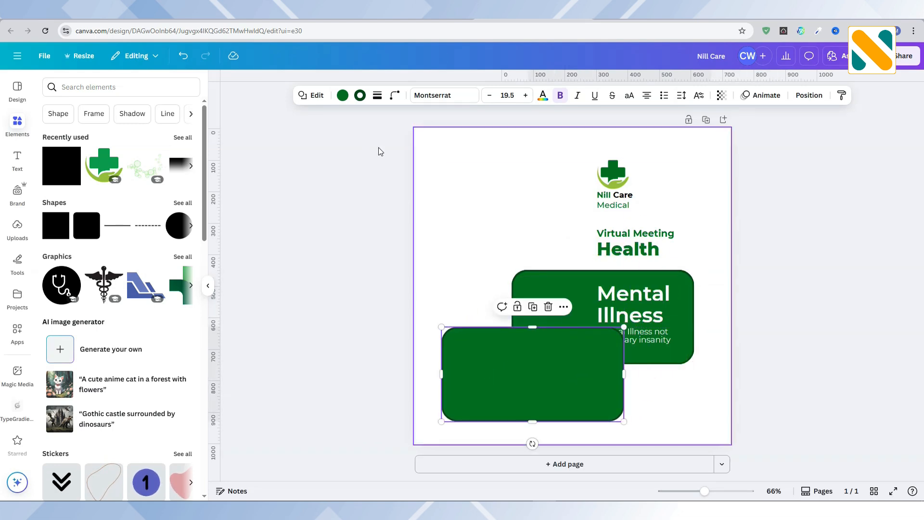
click(343, 94)
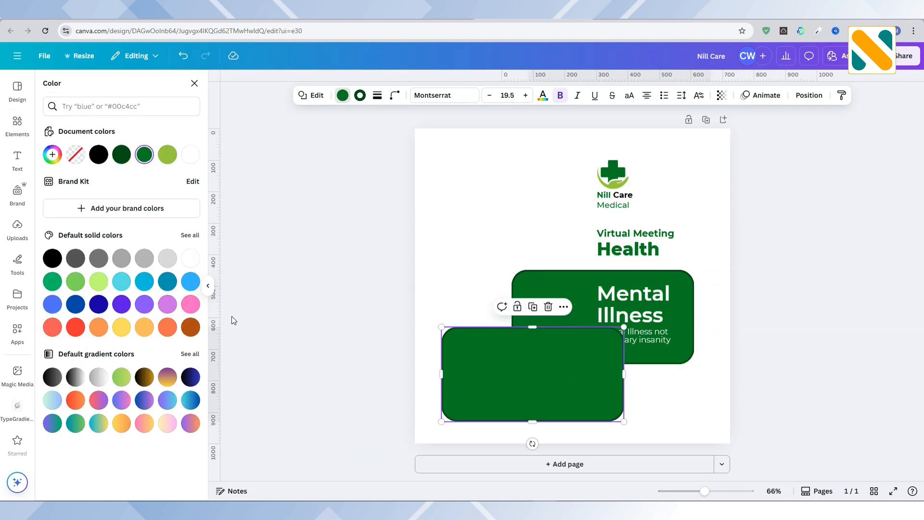
click(190, 259)
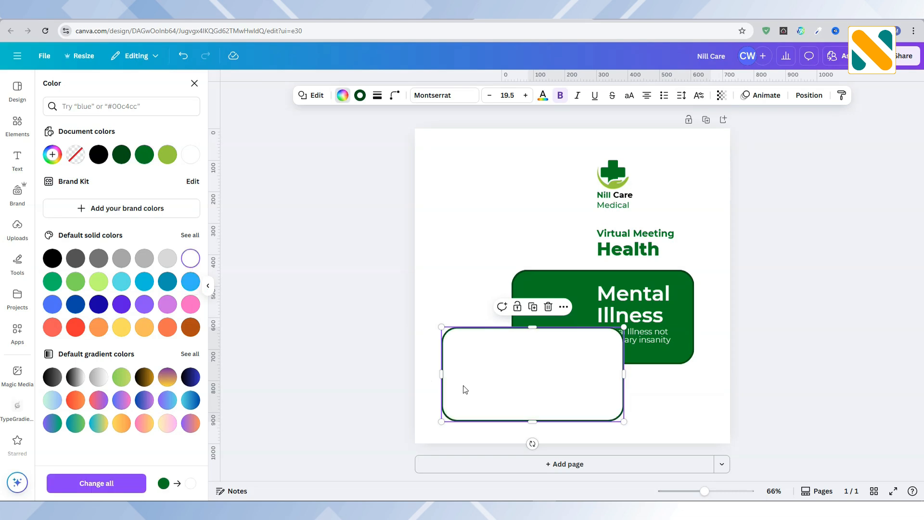
- Set the white rectangle's corner rounding to 40 and shrink it to a small card overlapping the green panel's lower-left corner
click(395, 96)
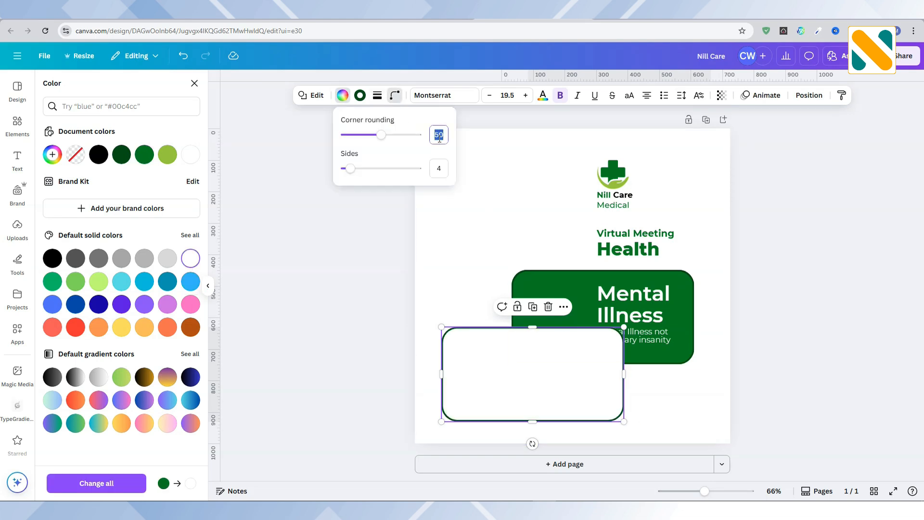
key(Return)
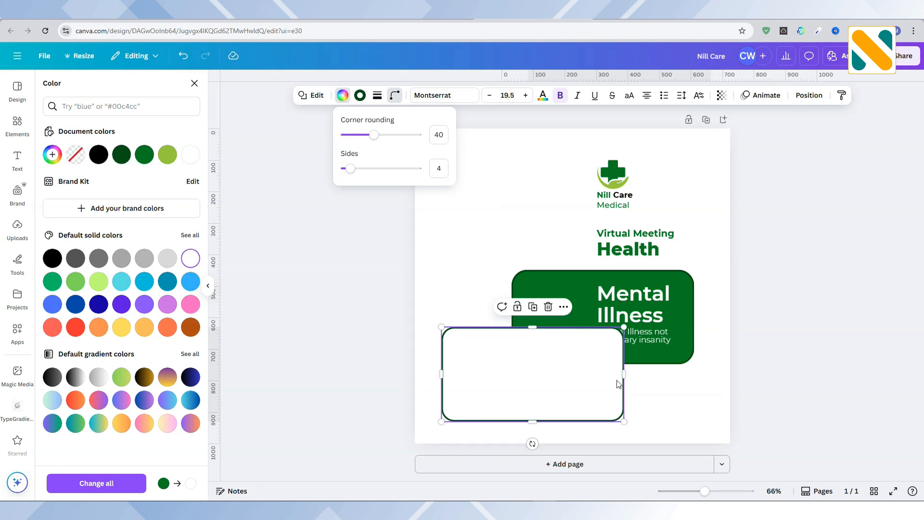
drag(626, 422, 592, 398)
drag(559, 327, 560, 345)
drag(559, 396, 560, 401)
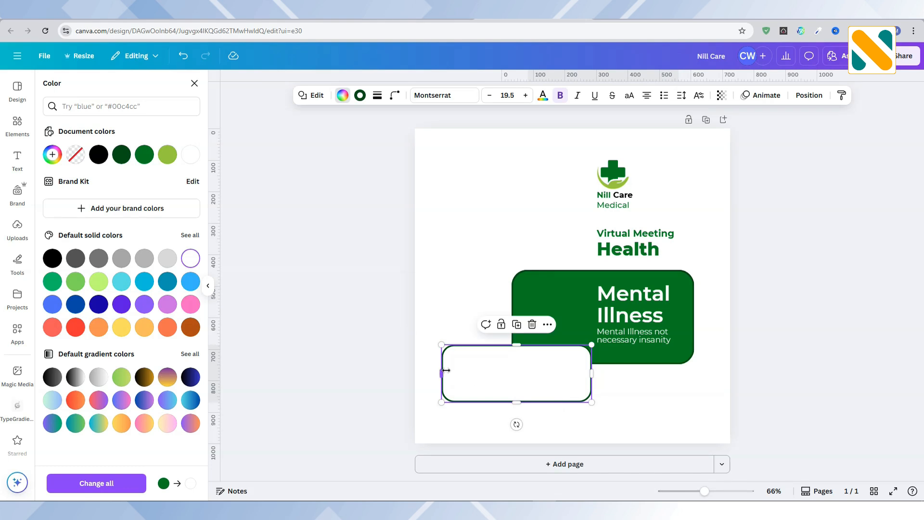
drag(442, 374, 482, 371)
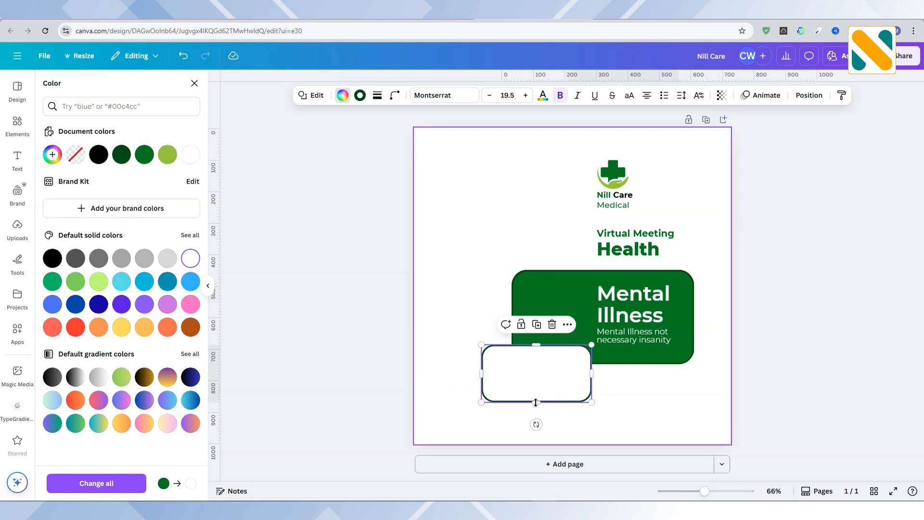
drag(537, 402, 559, 379)
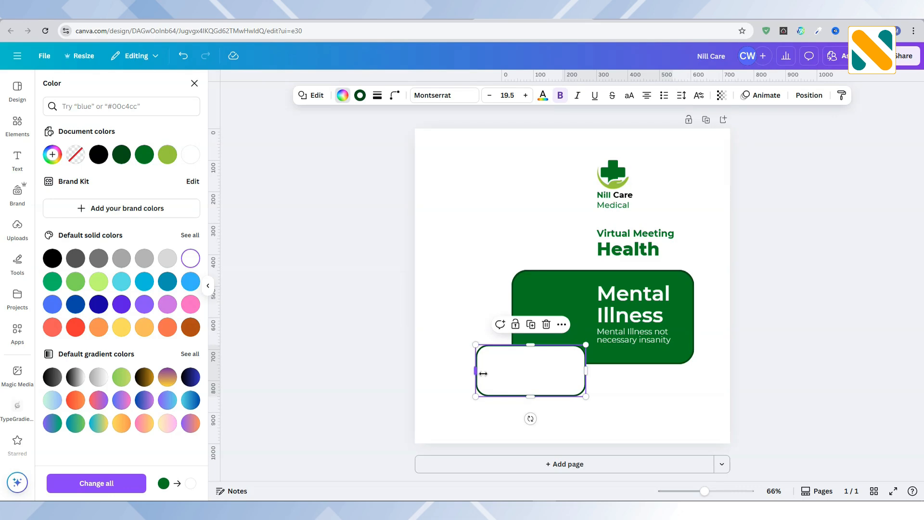
drag(477, 373, 486, 373)
- Narrow the green panel slightly from its left edge and the white card slightly from its right edge
click(521, 300)
mouse_move(513, 305)
mouse_down()
mouse_move(526, 304)
mouse_move(516, 304)
mouse_up()
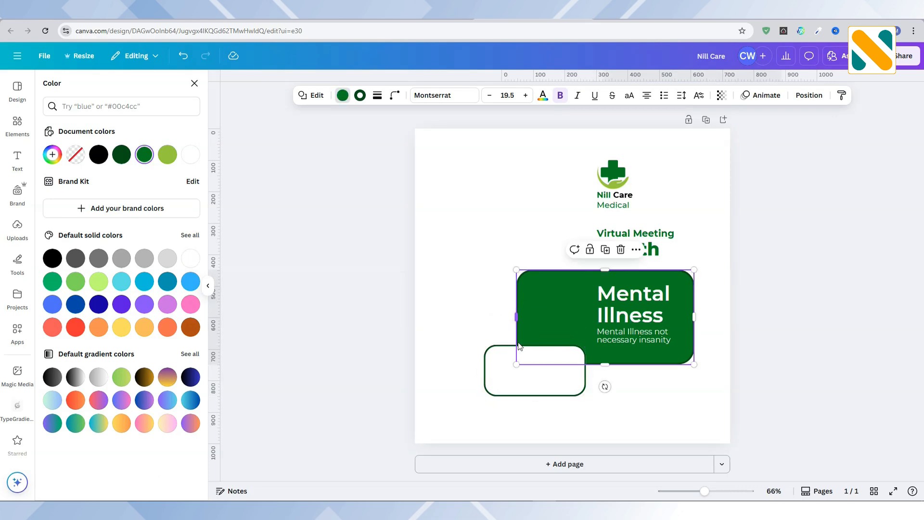
click(575, 376)
drag(586, 375, 584, 374)
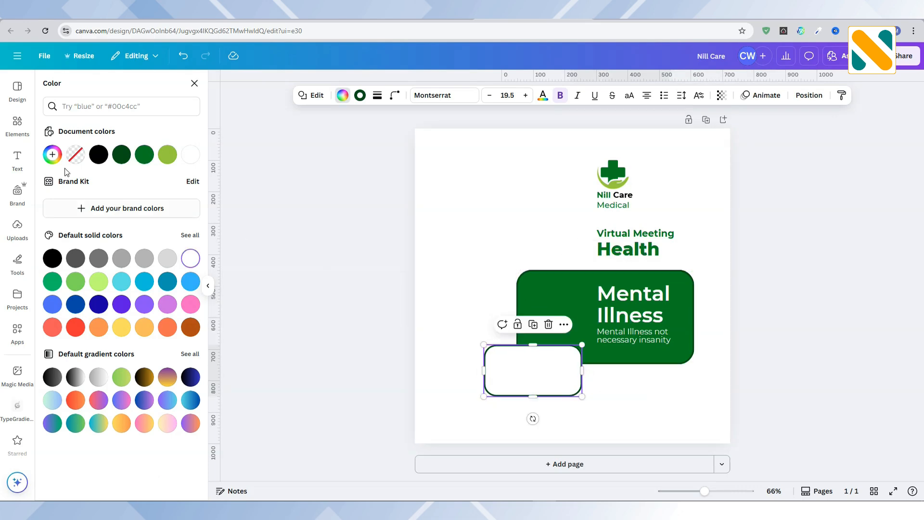
- Search the element graphics for "mic" and add the solid black microphone icon to the page
click(18, 124)
click(132, 83)
text(mic)
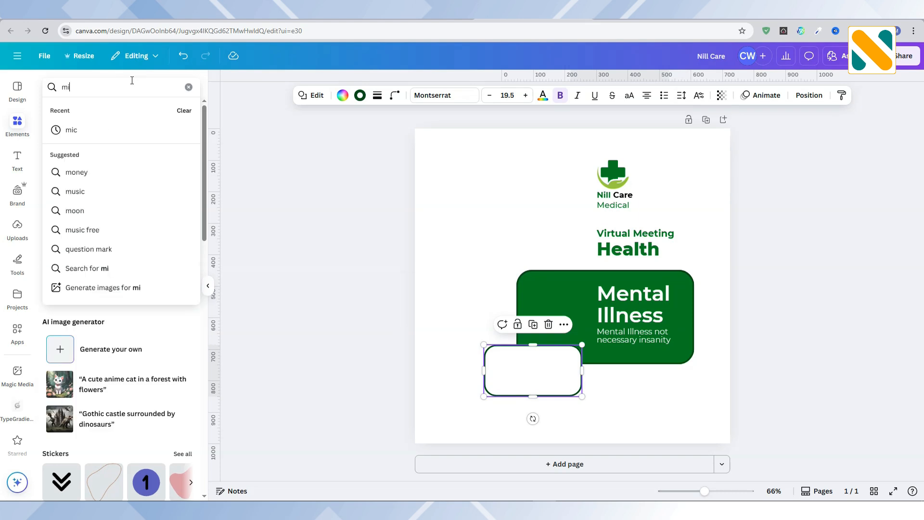
key(Return)
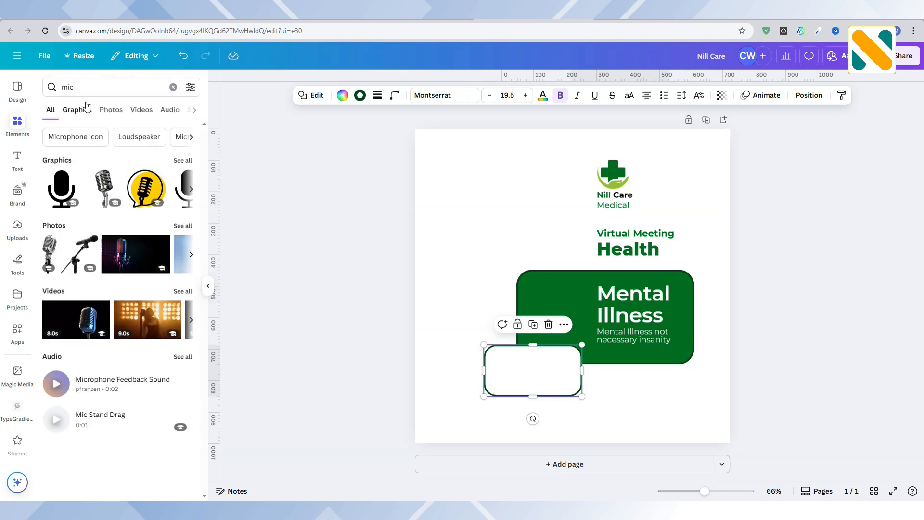
click(76, 109)
click(68, 179)
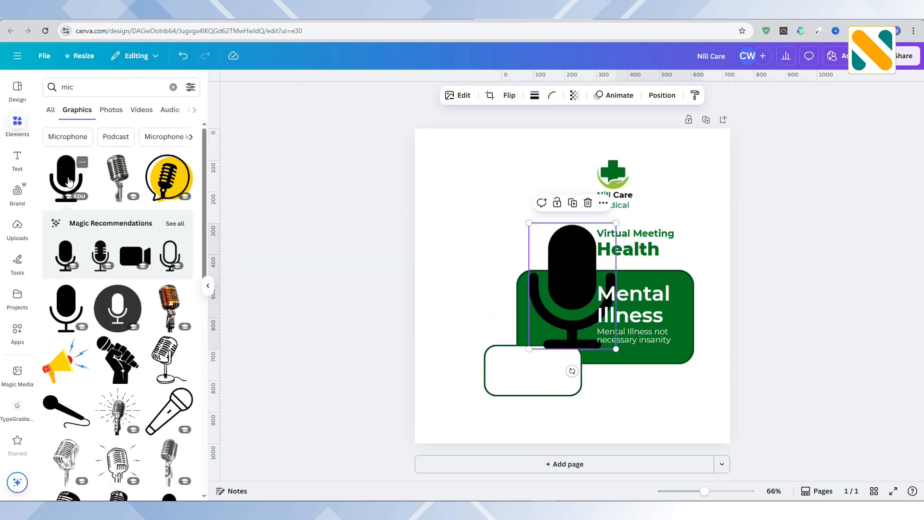
- Color the microphone icon the document green and shrink it onto the upper-left edge of the white card
click(526, 95)
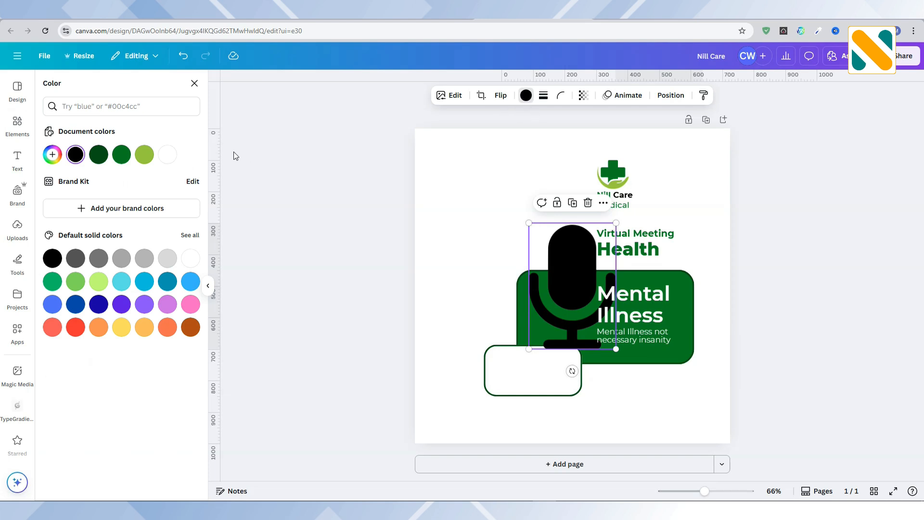
click(121, 154)
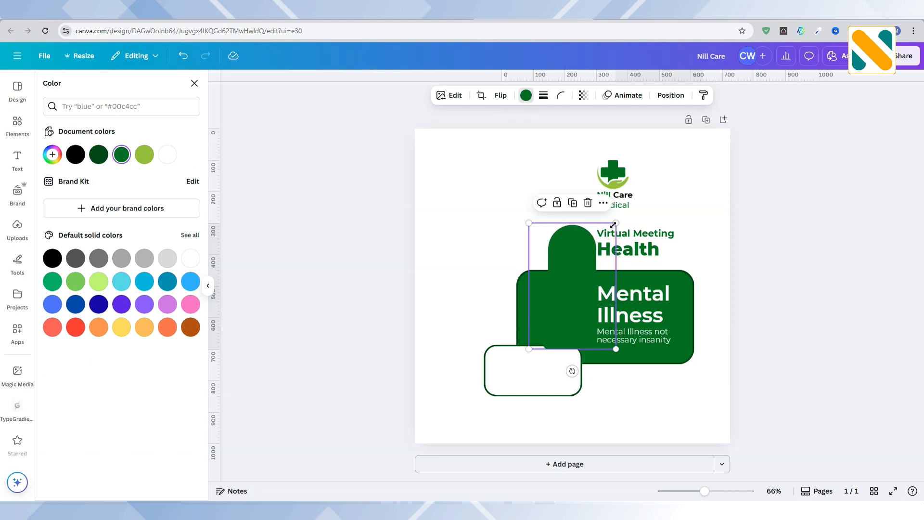
drag(616, 223, 507, 349)
- Duplicate the "Health" text into the white card and replace its wording with the speaker's title and name
click(635, 302)
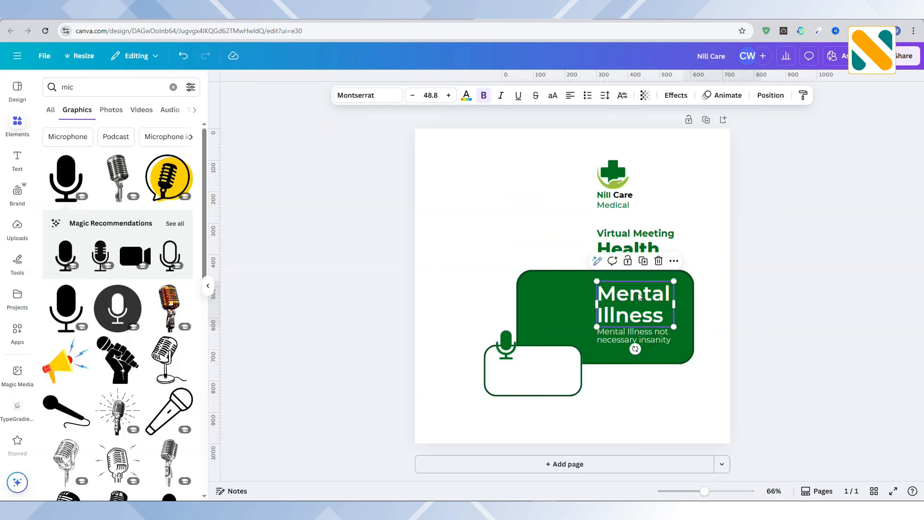
click(623, 249)
key(ctrl+d)
drag(631, 260, 528, 382)
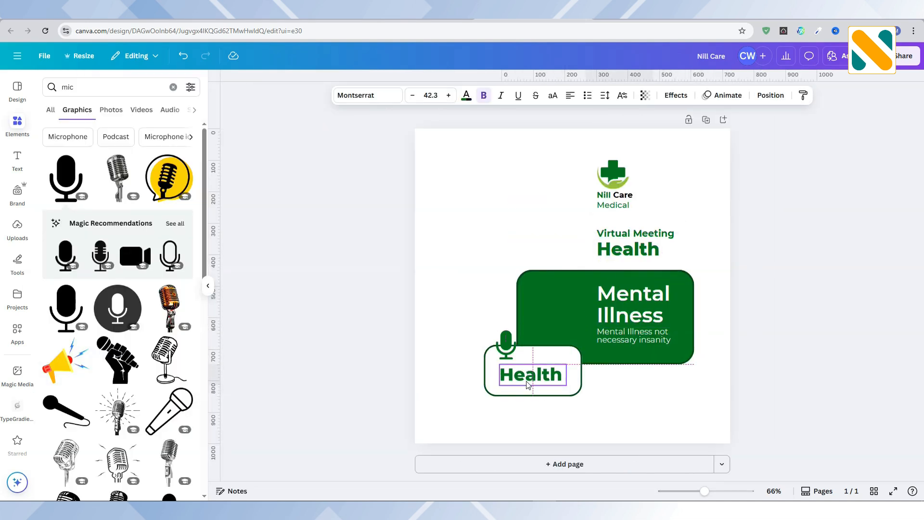
double_click(527, 381)
text(Mr Nill)
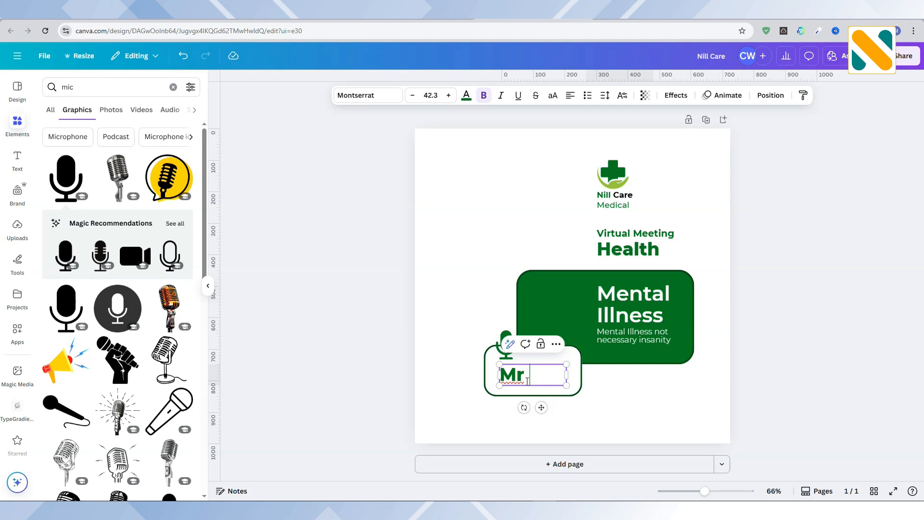
click(603, 404)
- Set the speaker's name text to the Montserrat SemiBold weight
click(533, 376)
click(368, 96)
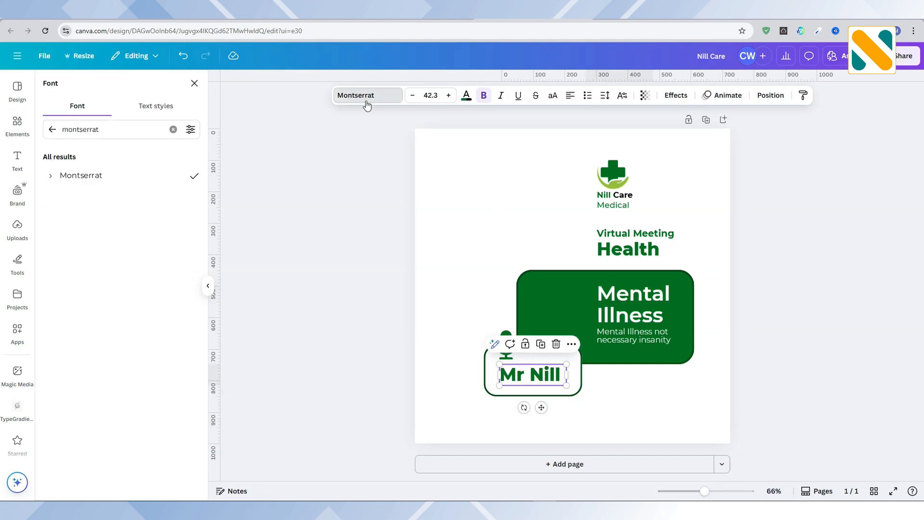
click(52, 176)
click(116, 298)
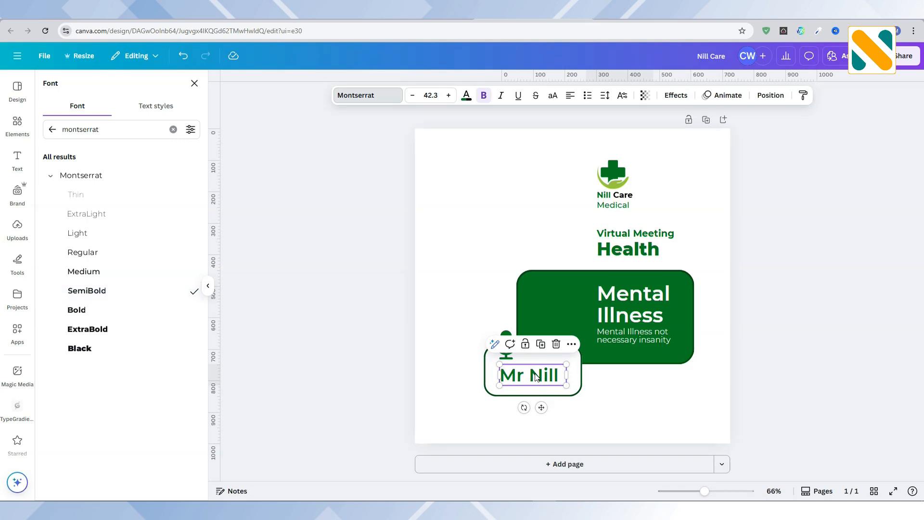
- Reposition the speaker's name text slightly higher inside the white card, just below the microphone icon
drag(535, 376, 513, 356)
click(515, 359)
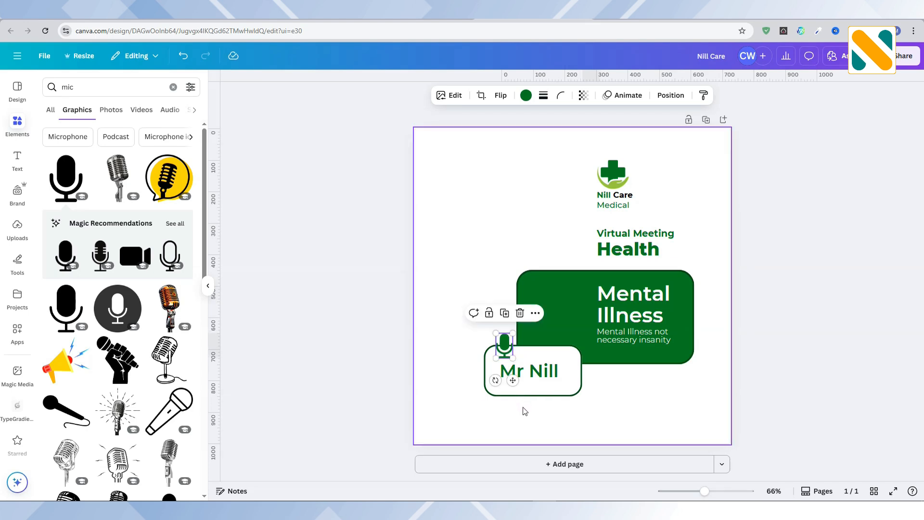
click(546, 378)
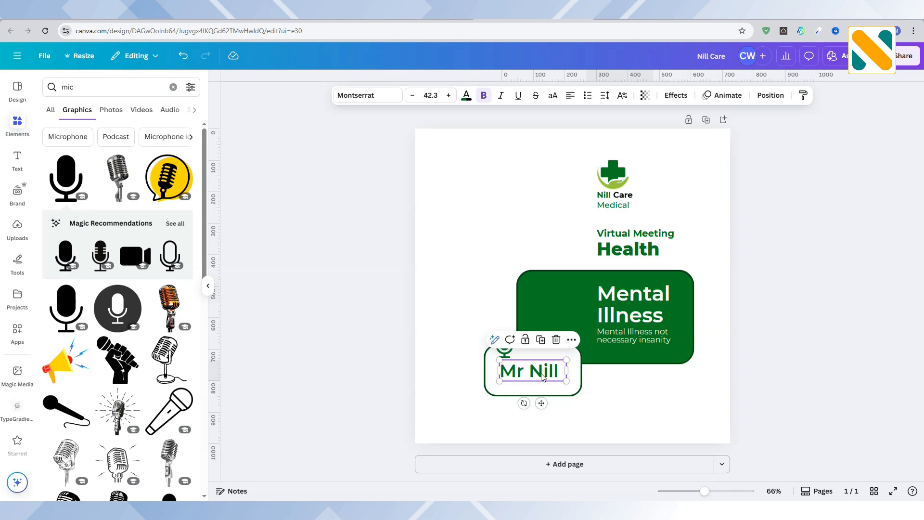
drag(543, 377, 542, 372)
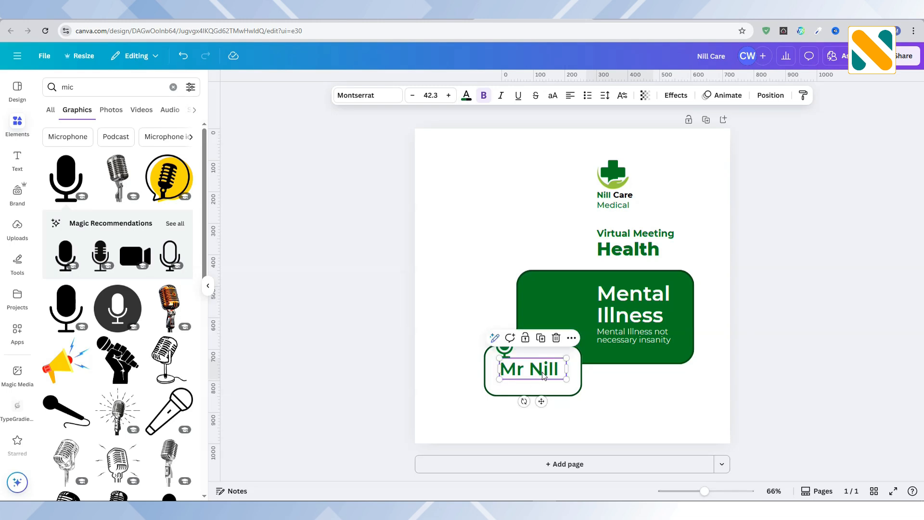
- Duplicate the speaker's name text below the original and replace its wording with "Clinical Psychologist" on two lines
click(541, 338)
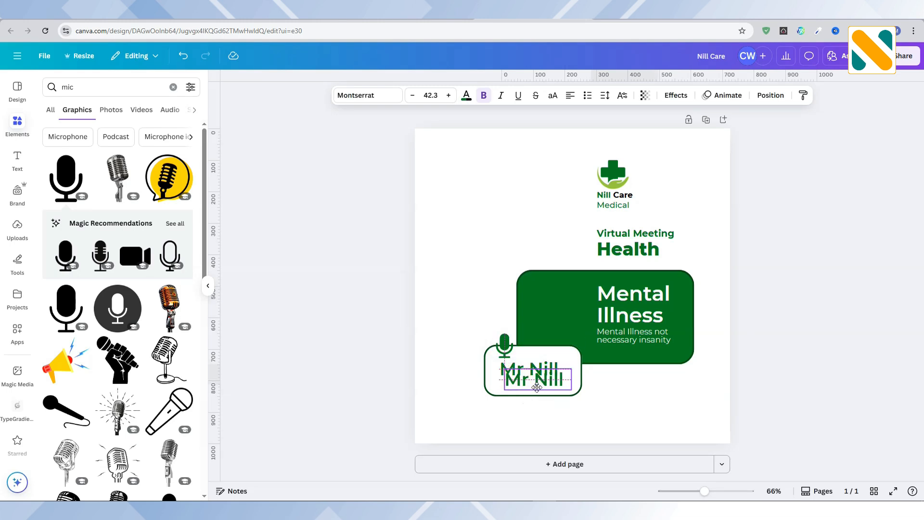
double_click(538, 389)
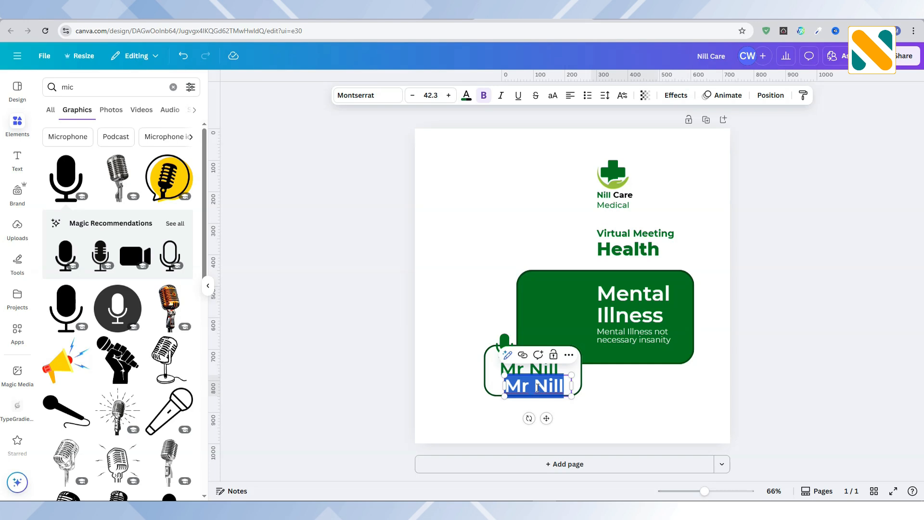
text(Clinical)
key(Return)
text(P)
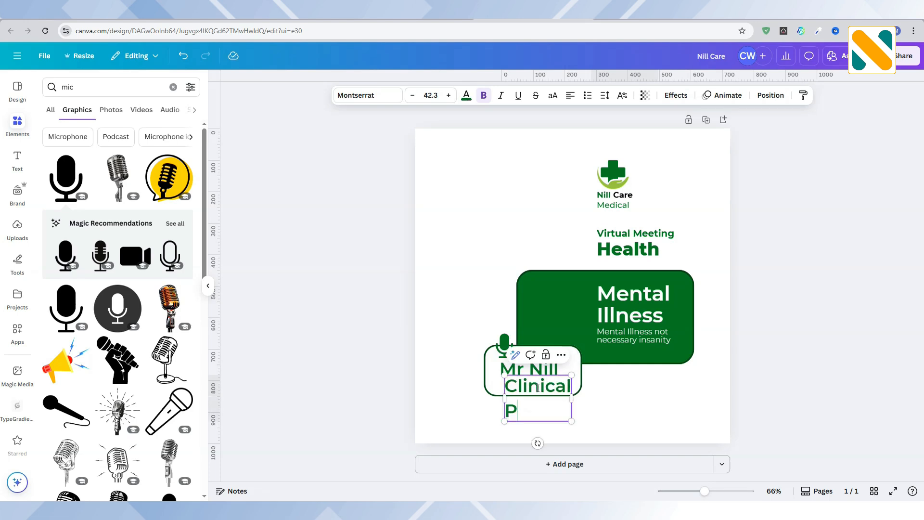
text(sychologist)
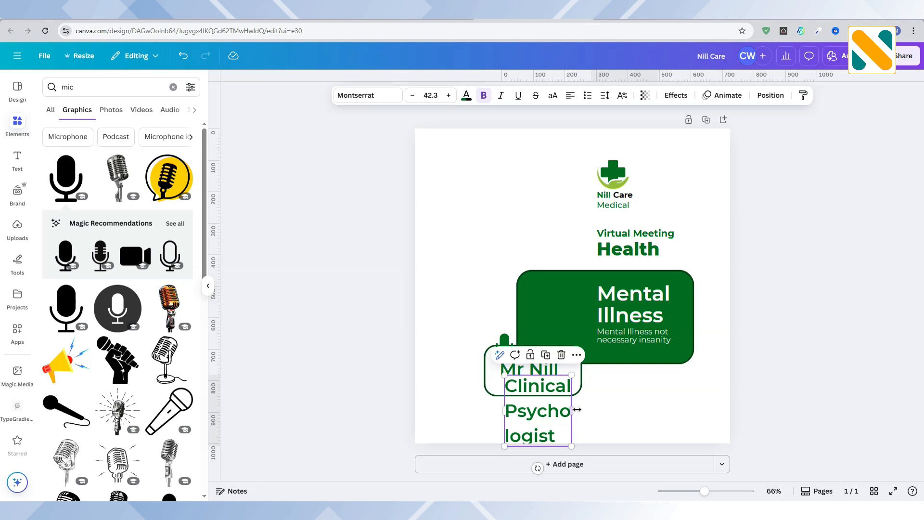
- Fit "Clinical Psychologist" on one line at size 12.8 under the speaker's name and set it to Montserrat Medium
drag(572, 410, 557, 386)
click(359, 95)
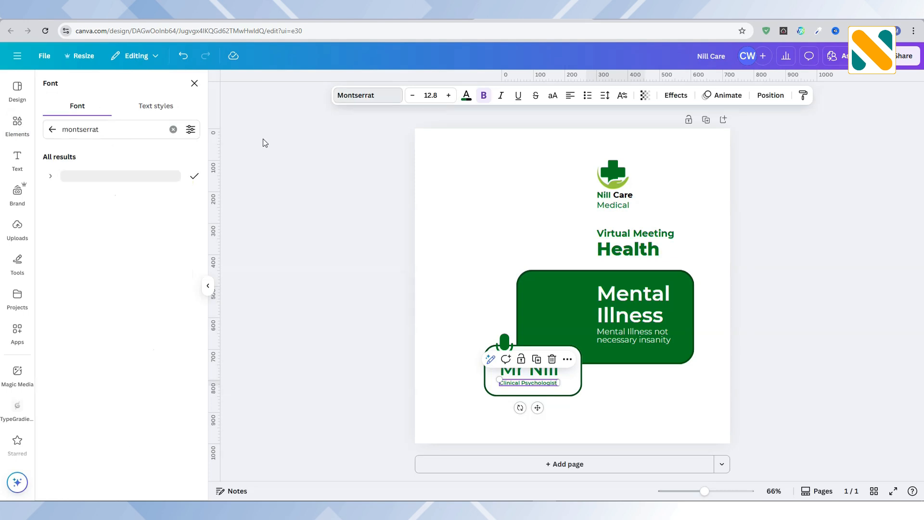
click(50, 175)
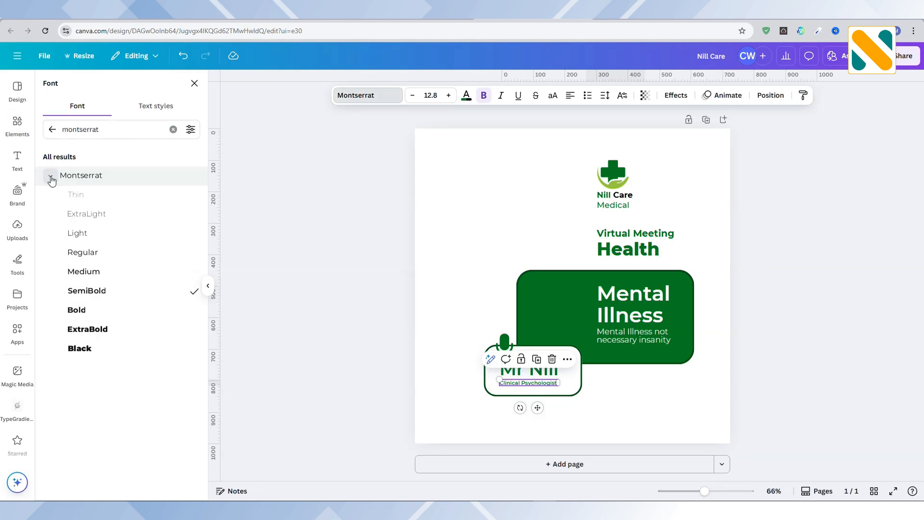
click(101, 271)
drag(538, 409, 561, 386)
click(665, 400)
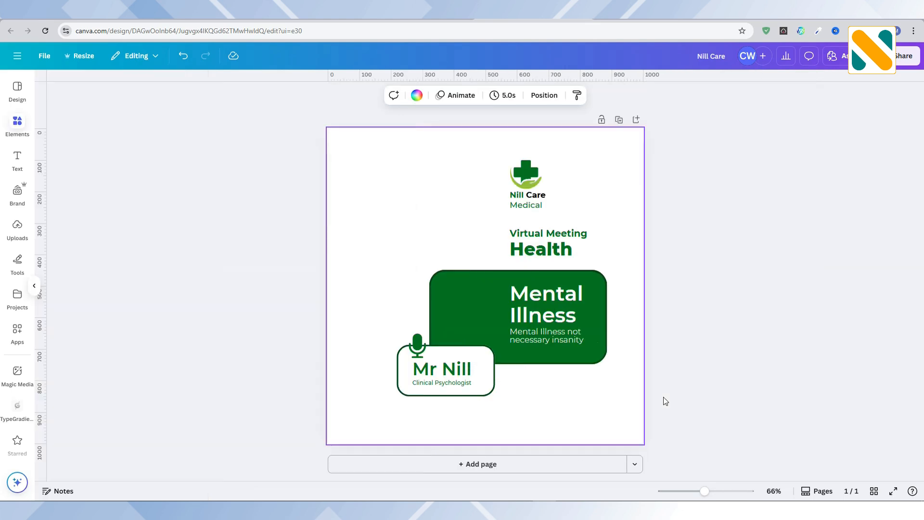
- Duplicate the white name card, shrink the copy and place it overlapping the original card's lower-right corner
click(565, 353)
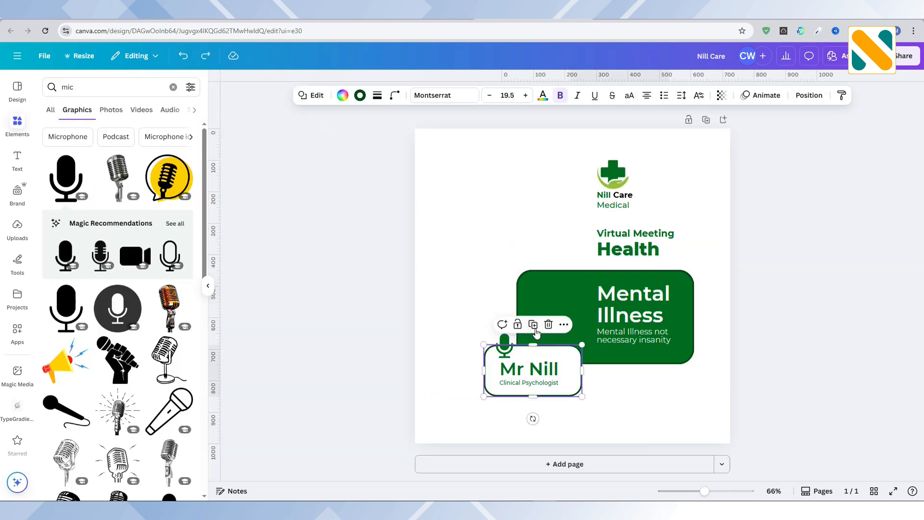
drag(557, 377, 618, 412)
click(395, 95)
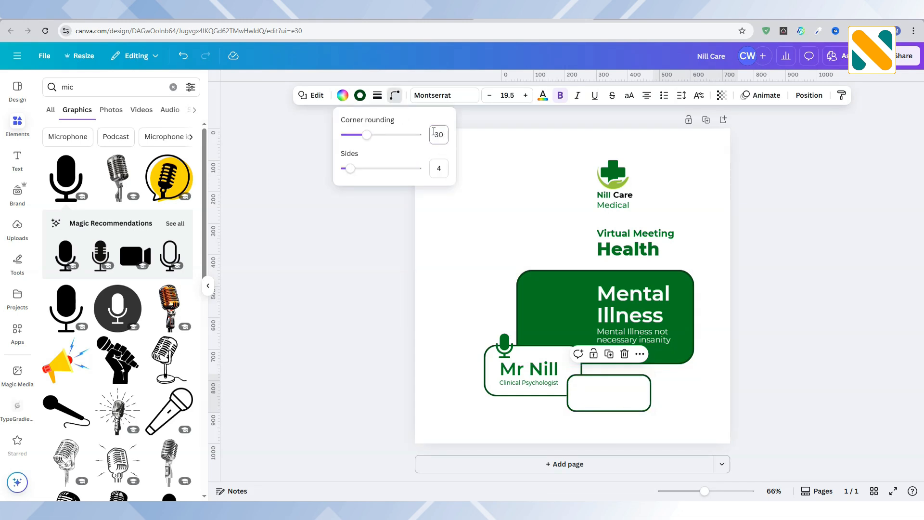
- Set the smaller card's outline to the light green #9DD4A1
click(360, 95)
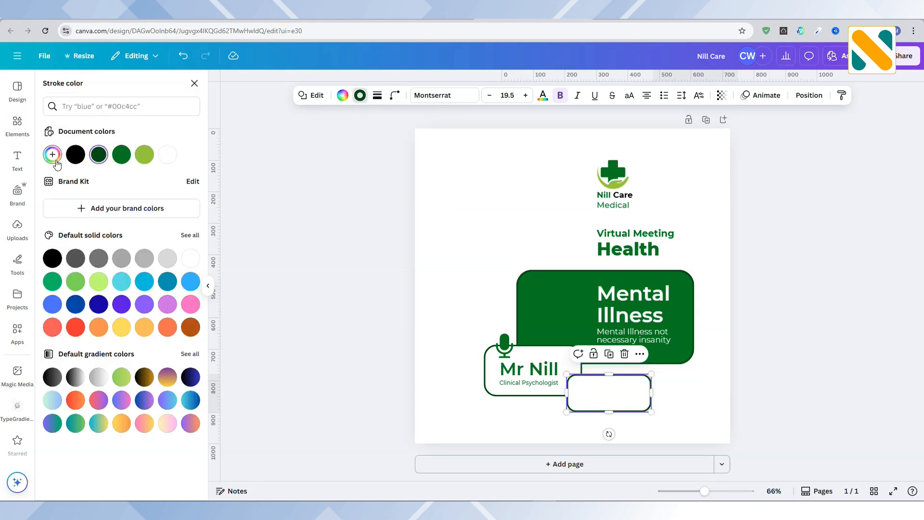
click(52, 154)
click(90, 216)
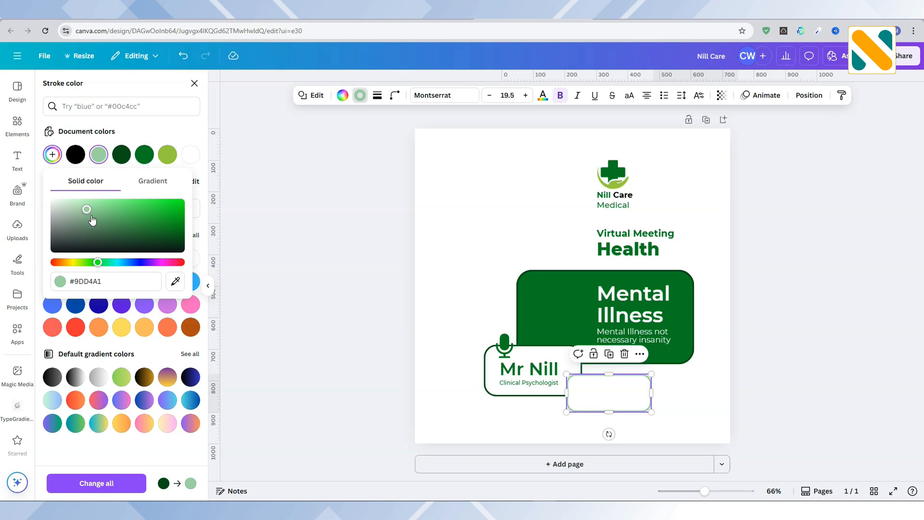
key(Escape)
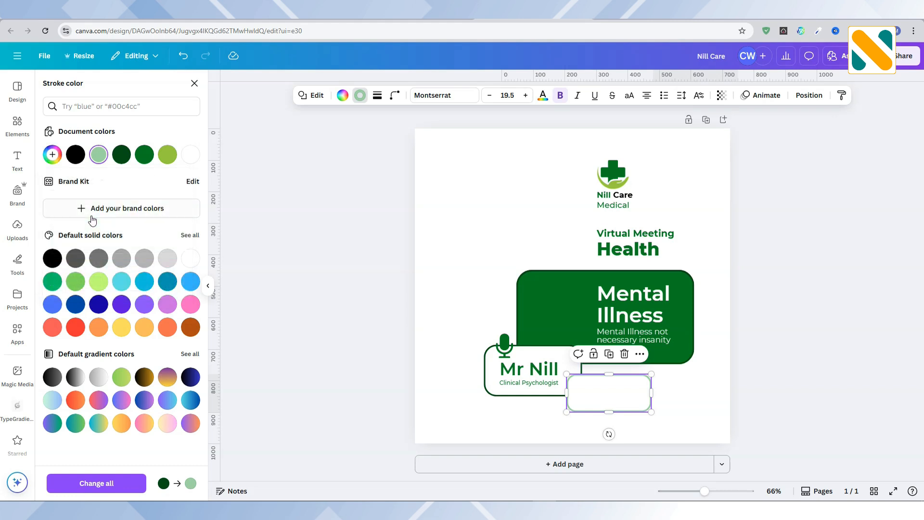
- Fill the smaller card with a custom medium green in place of white
click(343, 100)
click(54, 156)
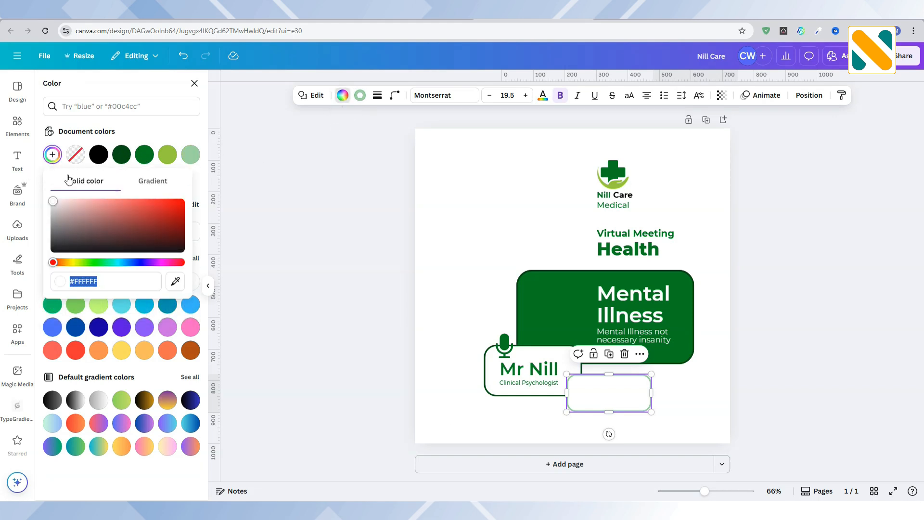
key(ctrl+v)
key(Return)
click(167, 130)
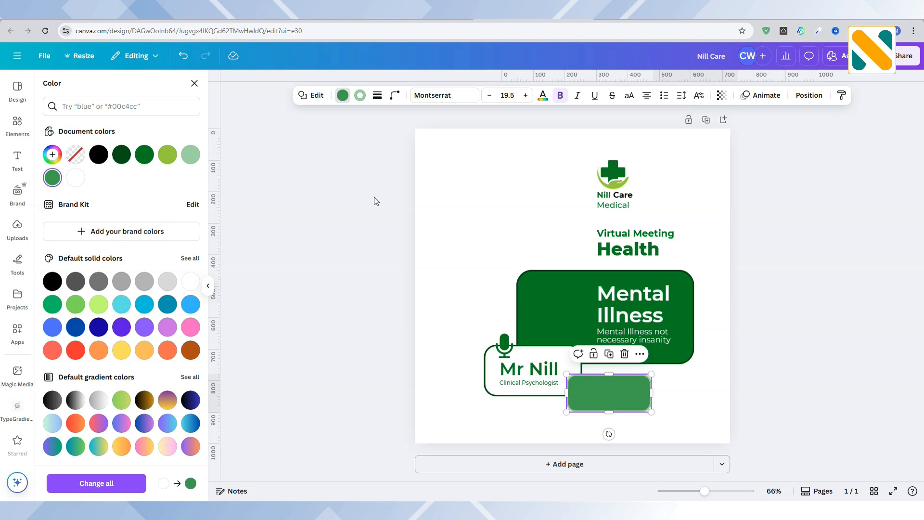
click(718, 229)
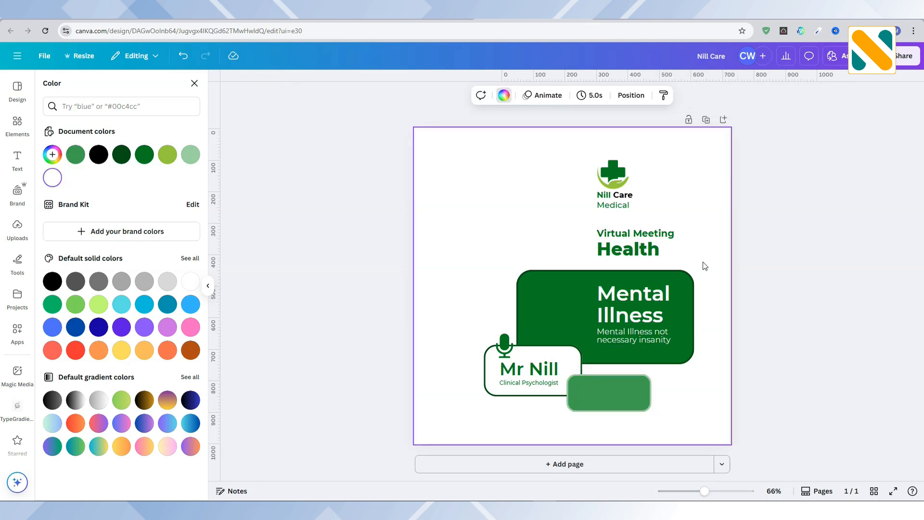
- Make the medium green card slightly taller and send it backward so it sits behind the white name card
click(622, 406)
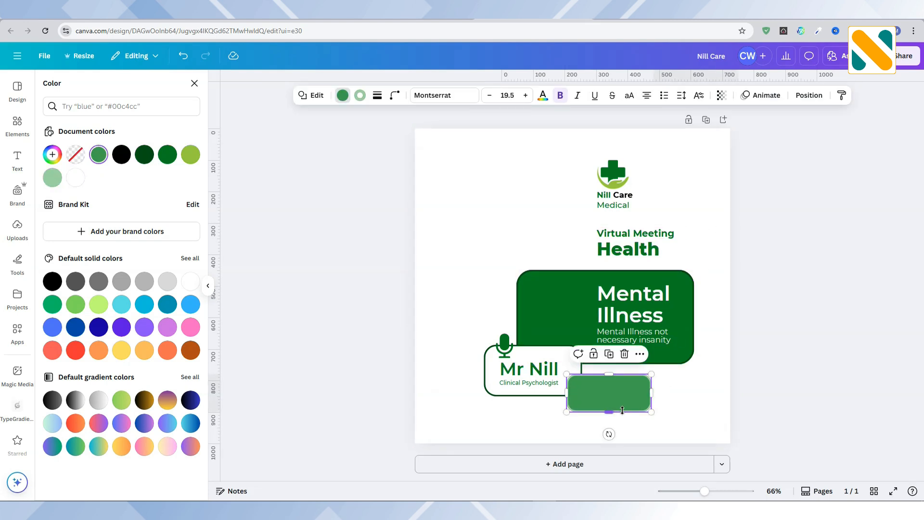
drag(622, 410, 622, 414)
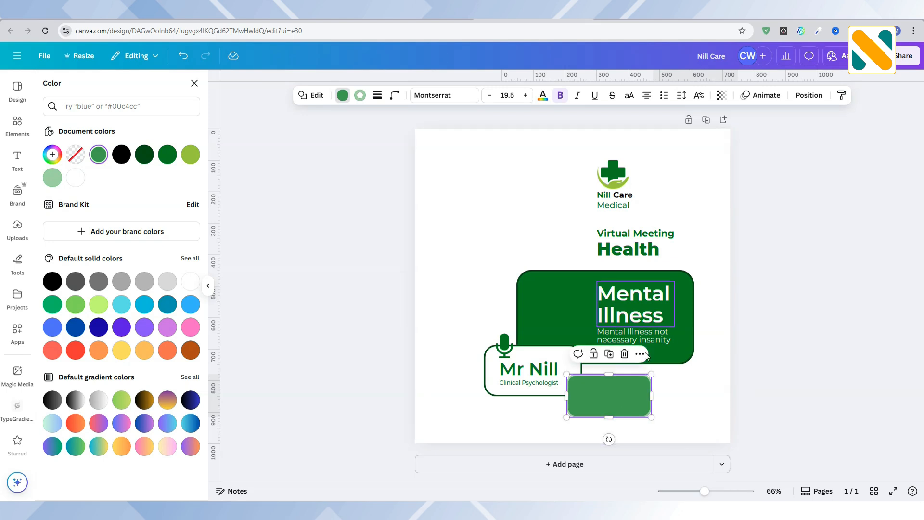
click(640, 354)
mouse_move(735, 182)
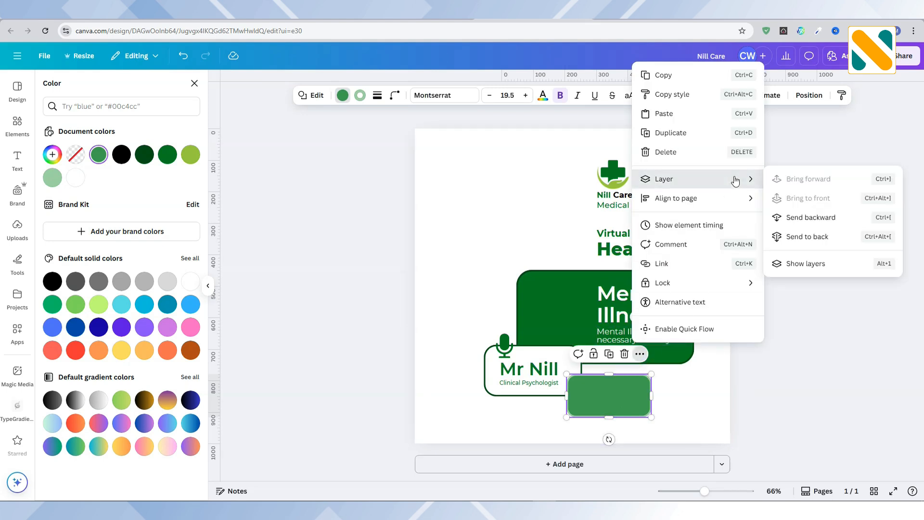
click(810, 217)
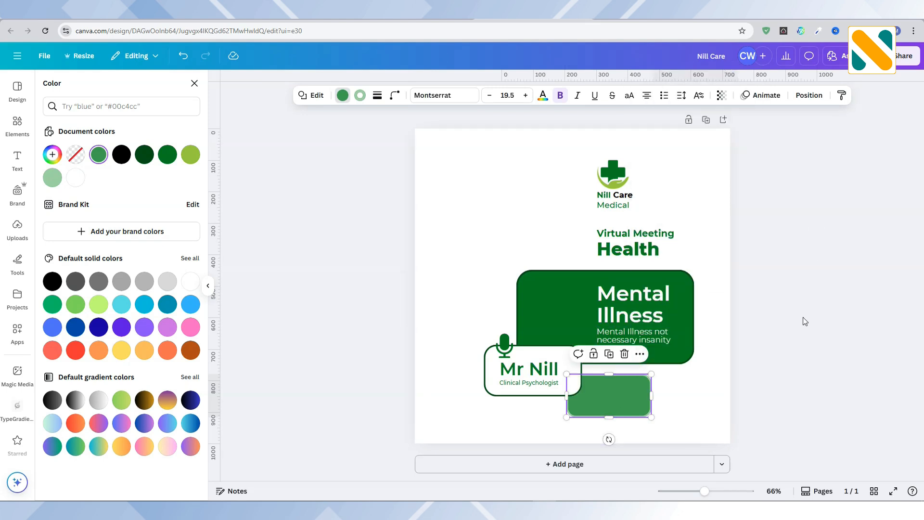
click(723, 250)
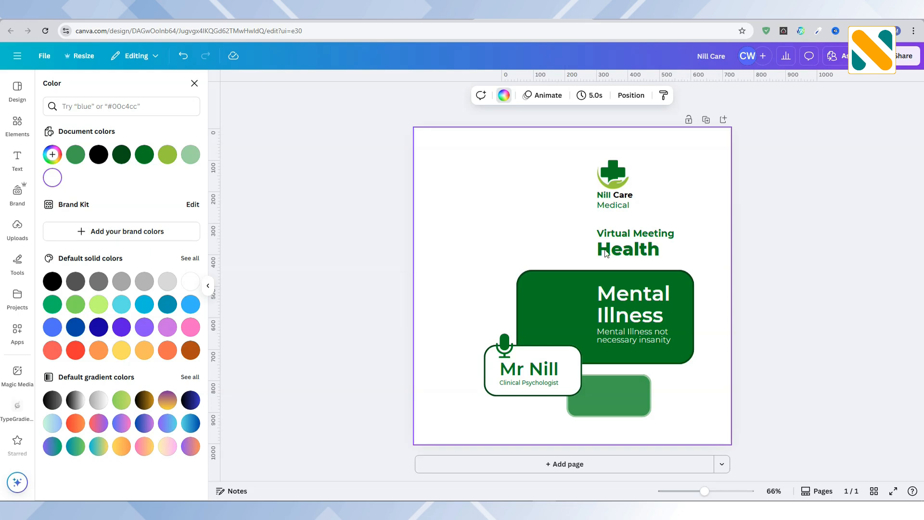
- Search the element graphics for "chat" and add the solid black rounded-rectangle speech bubble to the page
click(21, 125)
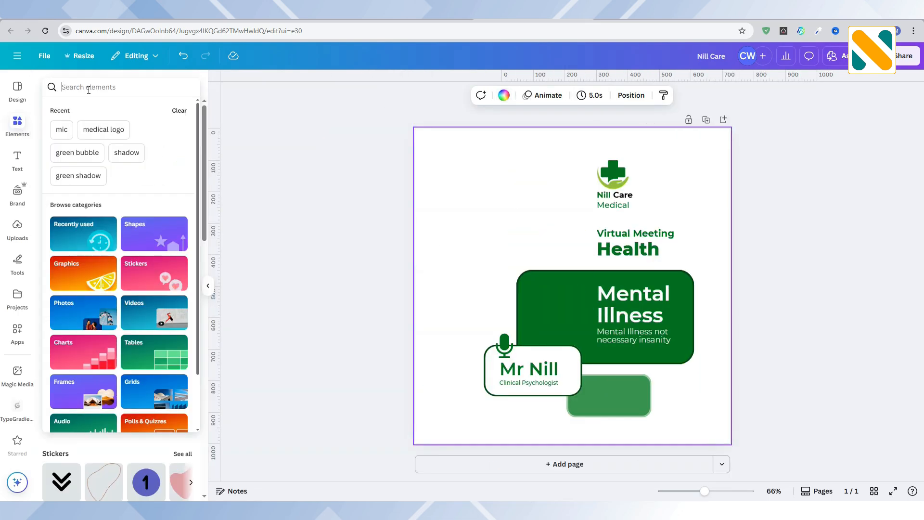
click(89, 87)
text(chat)
key(Return)
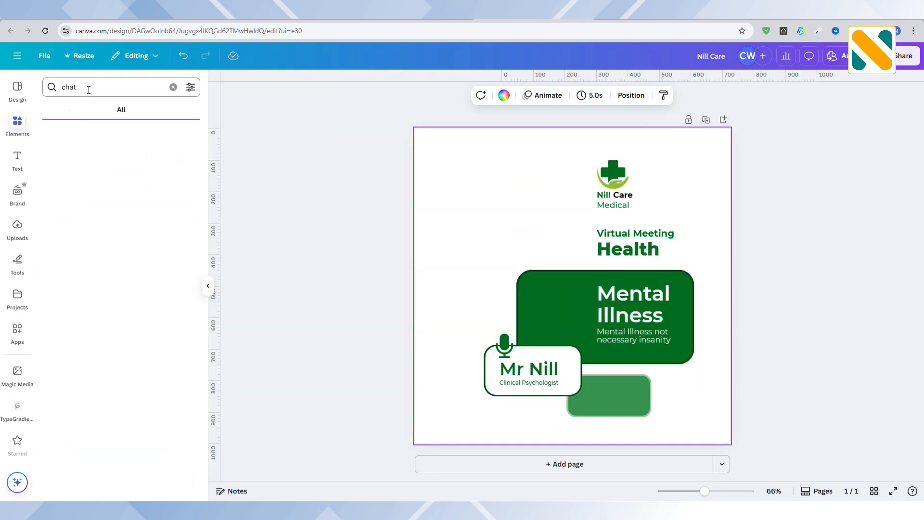
click(77, 109)
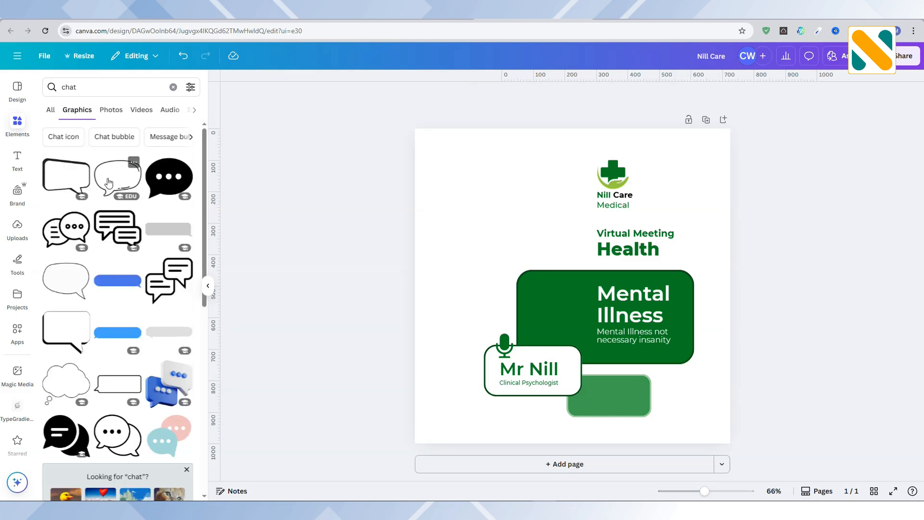
scroll(108, 183, down, 5)
scroll(109, 183, down, 15)
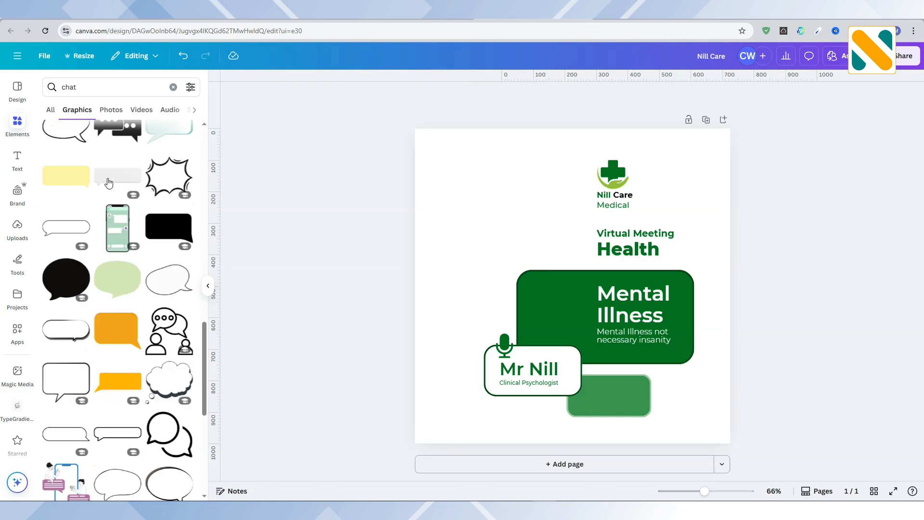
scroll(109, 183, down, 15)
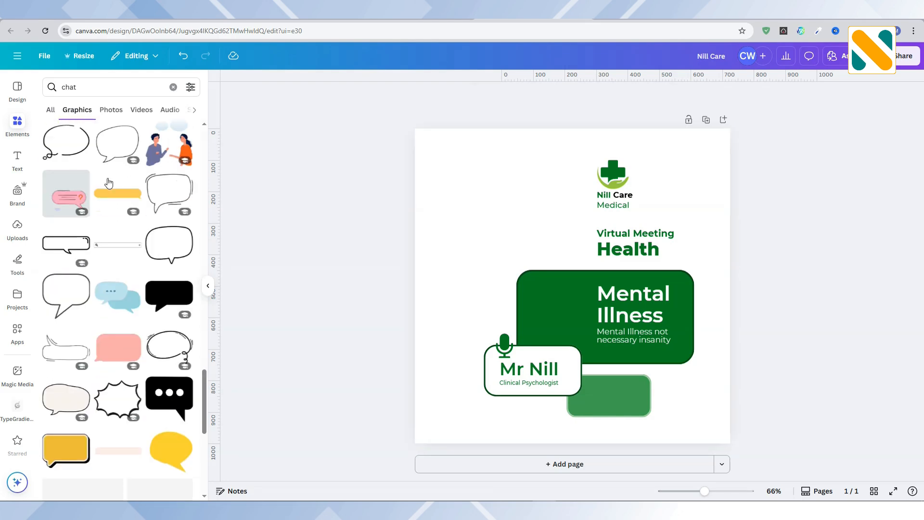
scroll(109, 183, down, 15)
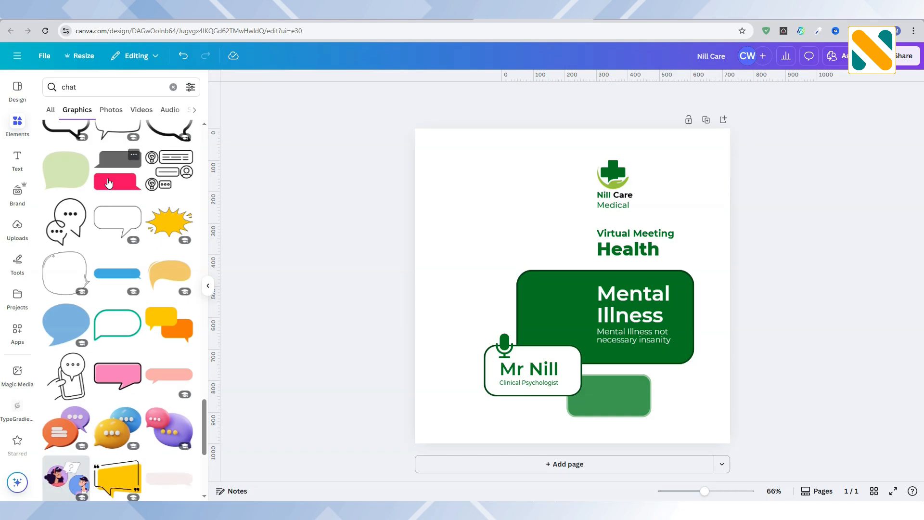
scroll(109, 182, down, 5)
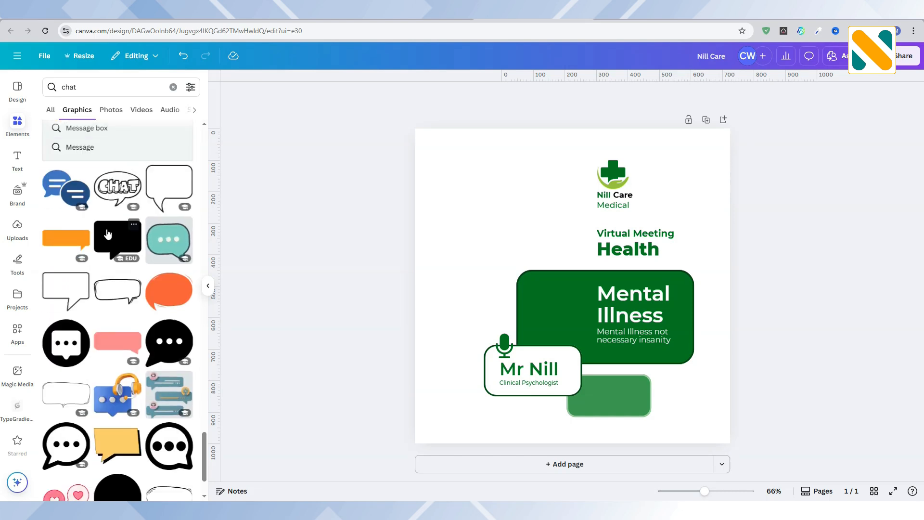
click(108, 234)
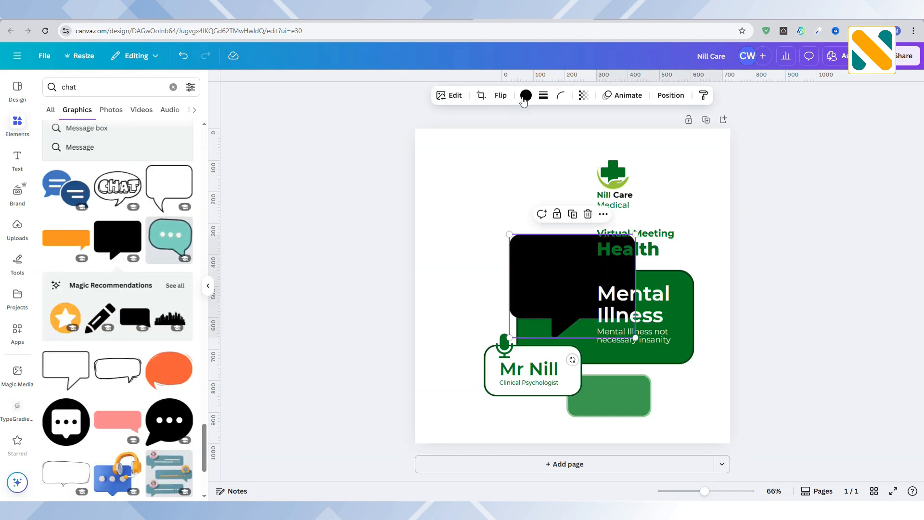
- Color the speech bubble the green of the "Mental Illness" panel, shrink it and place it just right of "Health"
click(526, 94)
click(121, 155)
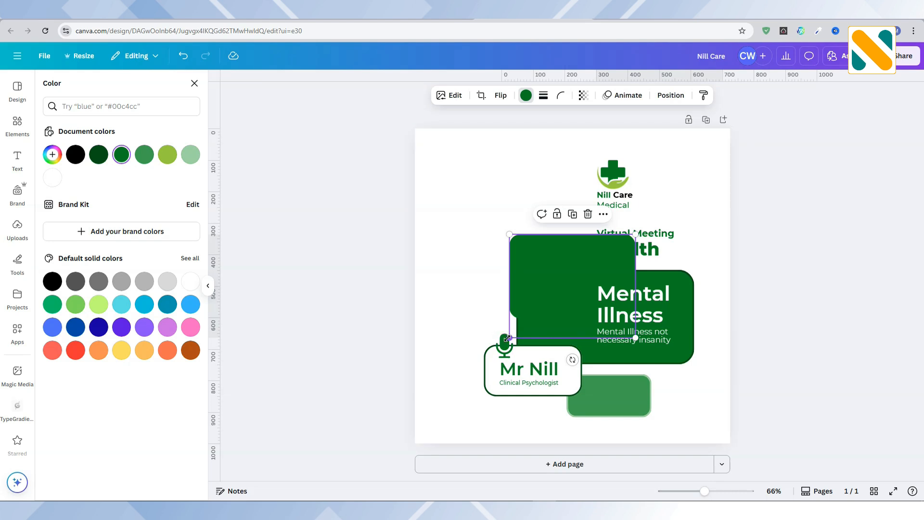
mouse_move(510, 338)
mouse_down()
mouse_move(620, 262)
mouse_move(681, 280)
mouse_up()
click(712, 268)
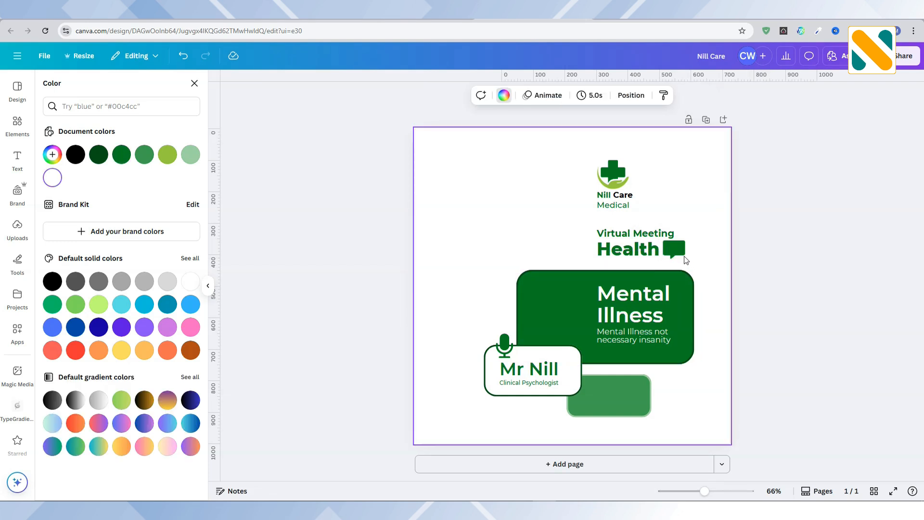
click(713, 268)
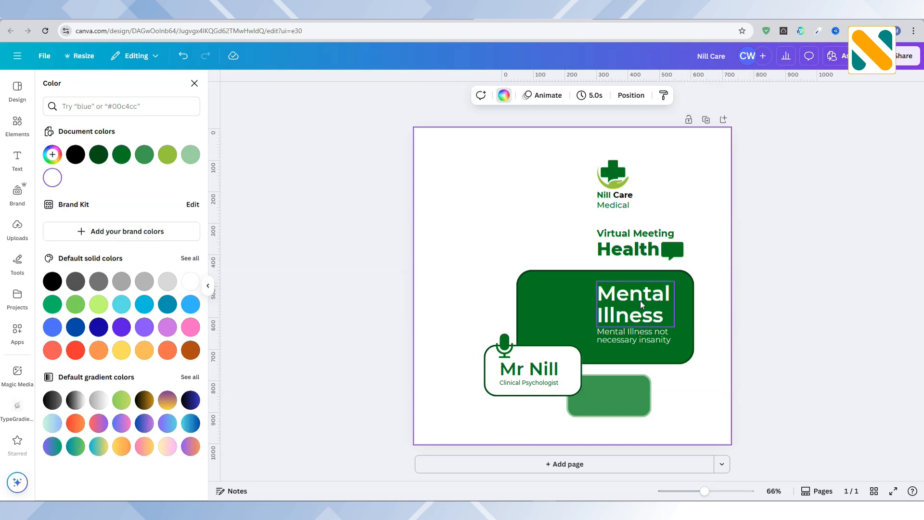
- Duplicate the "Mental Illness" text, change the copy to "Talk", shrink it and fit it inside the green speech bubble
click(627, 296)
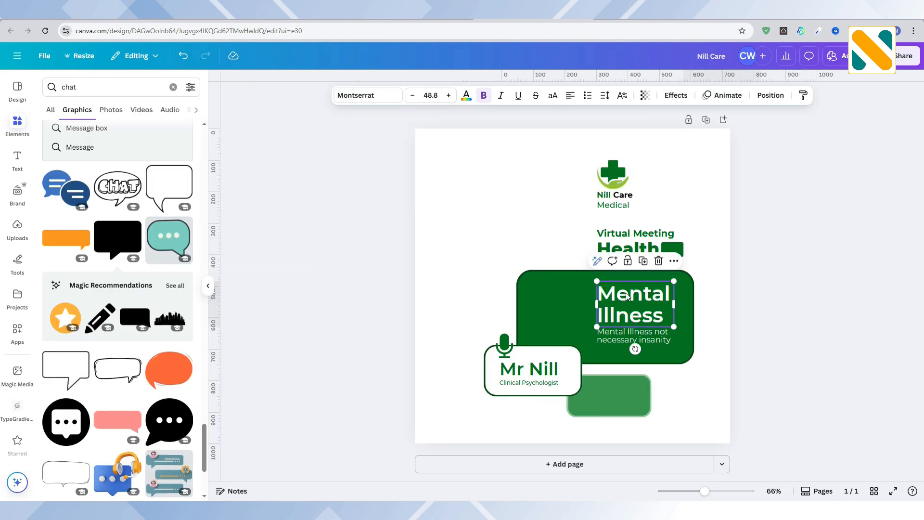
click(644, 262)
drag(633, 318, 520, 219)
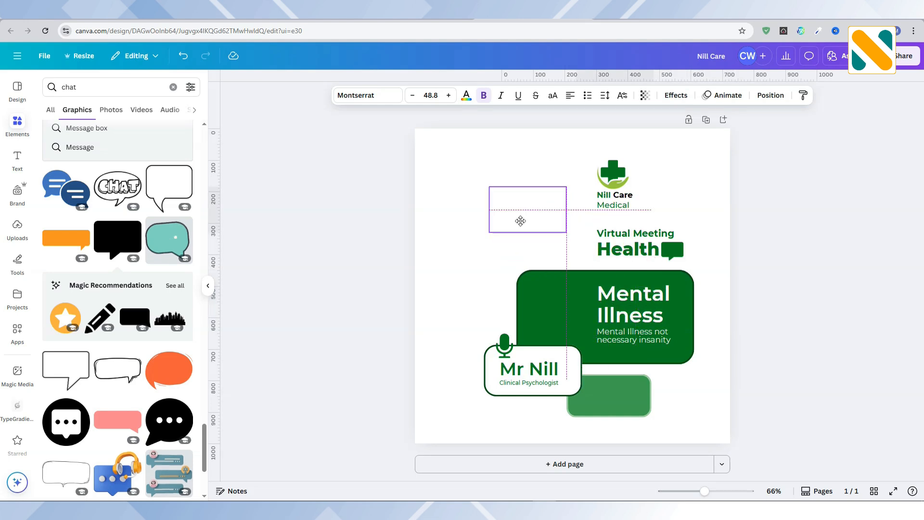
double_click(522, 225)
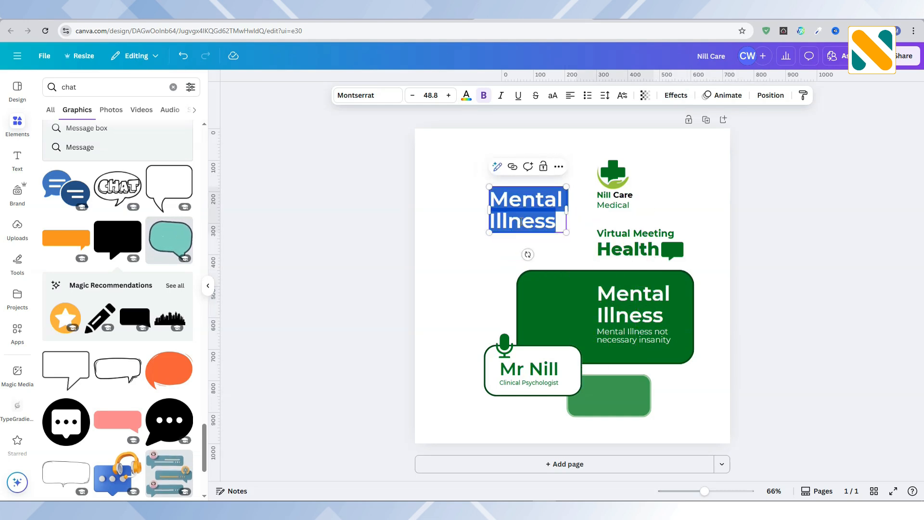
key(BackSpace)
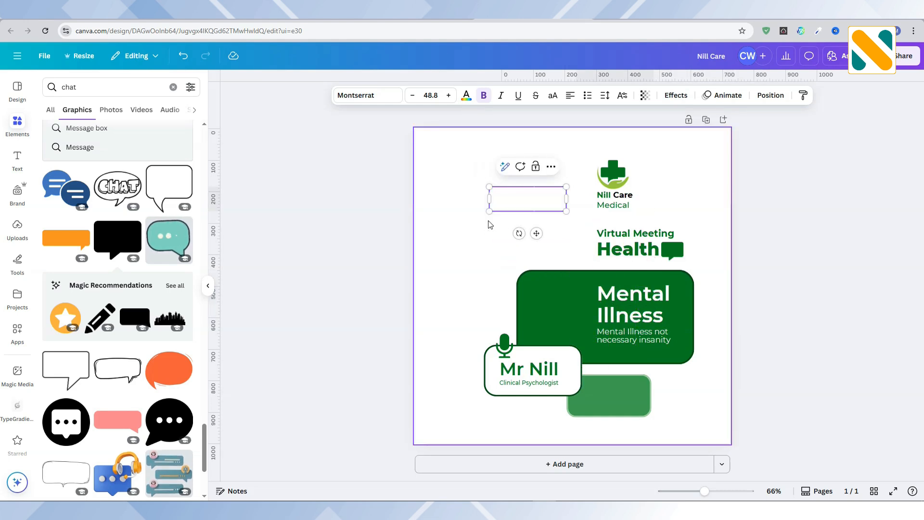
mouse_move(536, 233)
mouse_down()
mouse_move(708, 285)
mouse_move(708, 258)
mouse_move(694, 250)
mouse_up()
drag(687, 271, 689, 274)
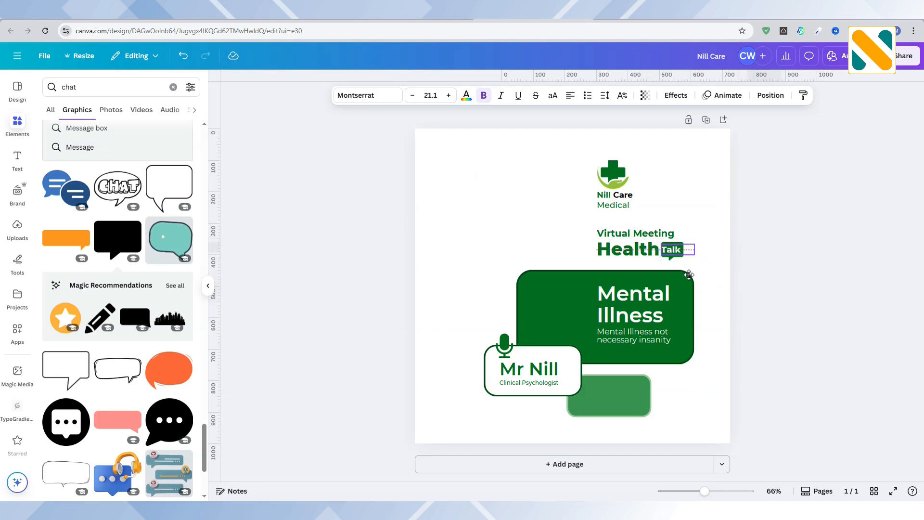
click(725, 296)
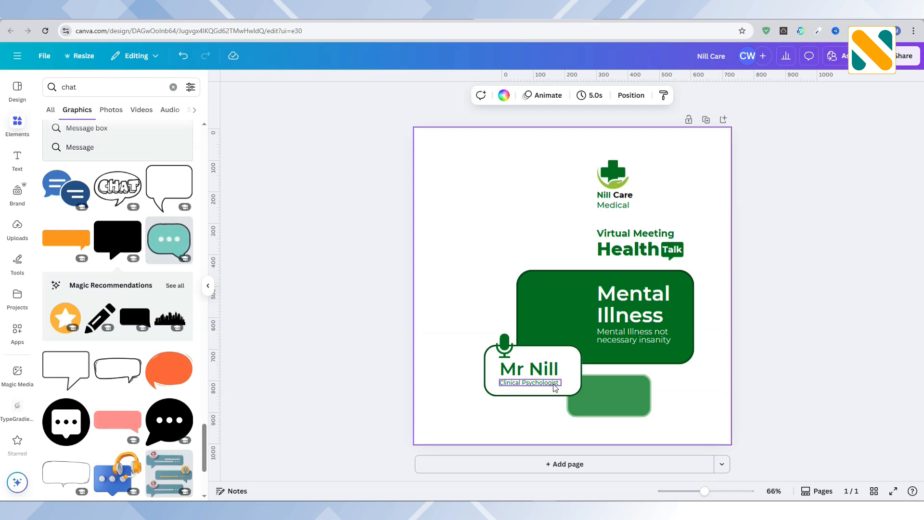
- Copy the "Mental Illness not necessary insanity" text onto the medium green card and change the copy to "31, December, 2026"
click(628, 339)
drag(630, 325, 622, 403)
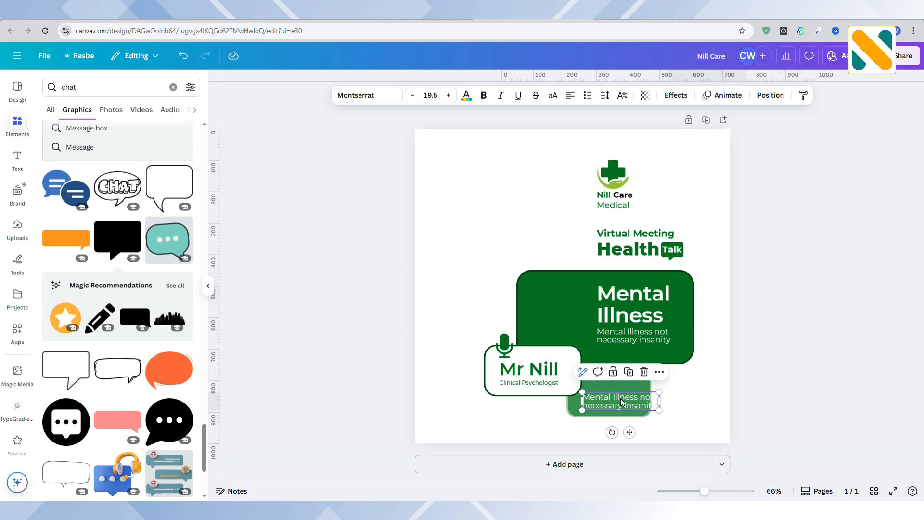
double_click(622, 401)
text(31, December,)
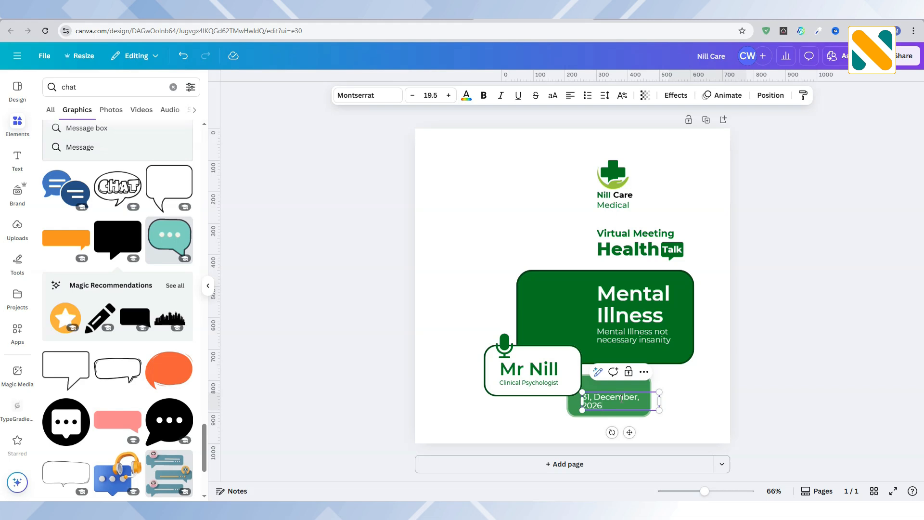
click(682, 407)
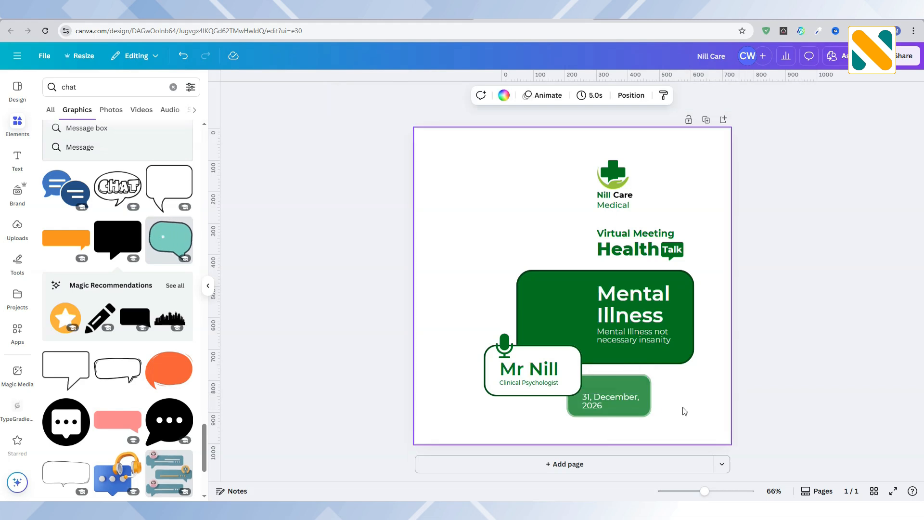
- Fit the date on one line near the top of the medium green card and shift the card slightly right
click(636, 403)
drag(622, 396, 622, 384)
drag(578, 409, 588, 408)
click(693, 410)
- Shrink the date to fit the card, then duplicate it underneath and change the copy to "10:00 PM"
click(660, 388)
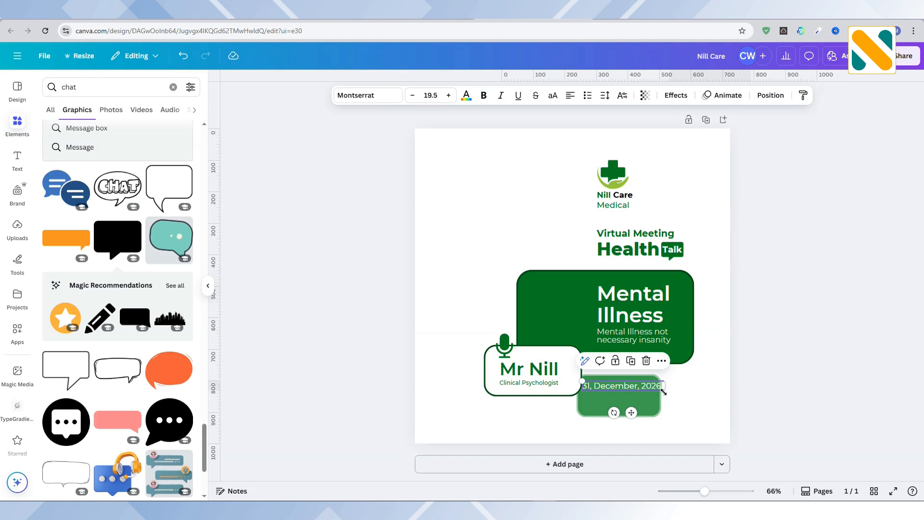
drag(664, 392, 628, 401)
double_click(629, 402)
text(10:00 PM)
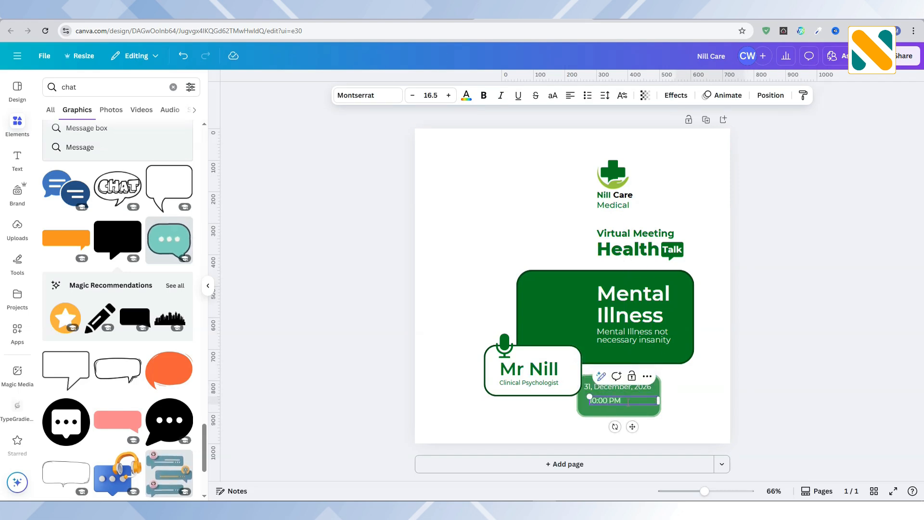
click(687, 401)
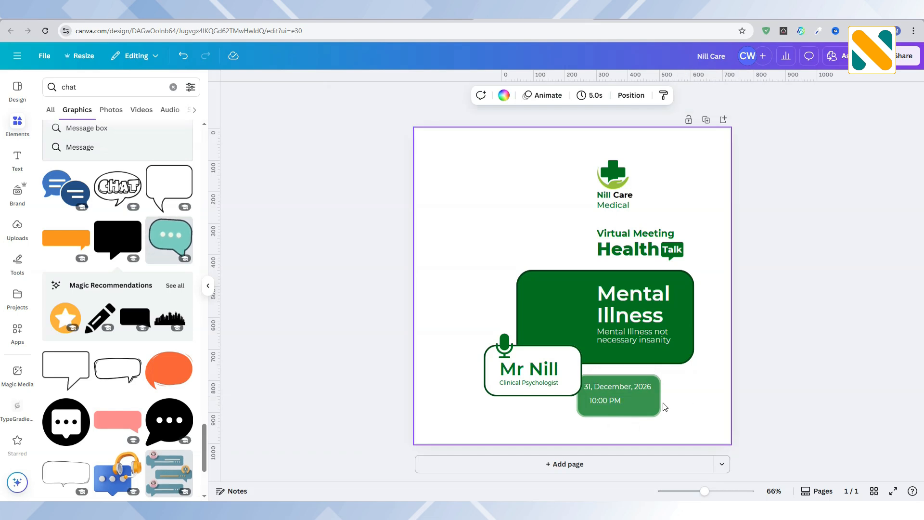
- Enlarge "10:00 PM" to the width of the date and align it directly below the date
click(637, 401)
mouse_move(659, 400)
mouse_down()
mouse_move(623, 402)
mouse_move(665, 414)
mouse_up()
drag(627, 404, 657, 407)
click(684, 404)
click(647, 401)
click(686, 408)
- Nudge the date and time lines slightly down to balance them vertically on the medium green card
click(645, 387)
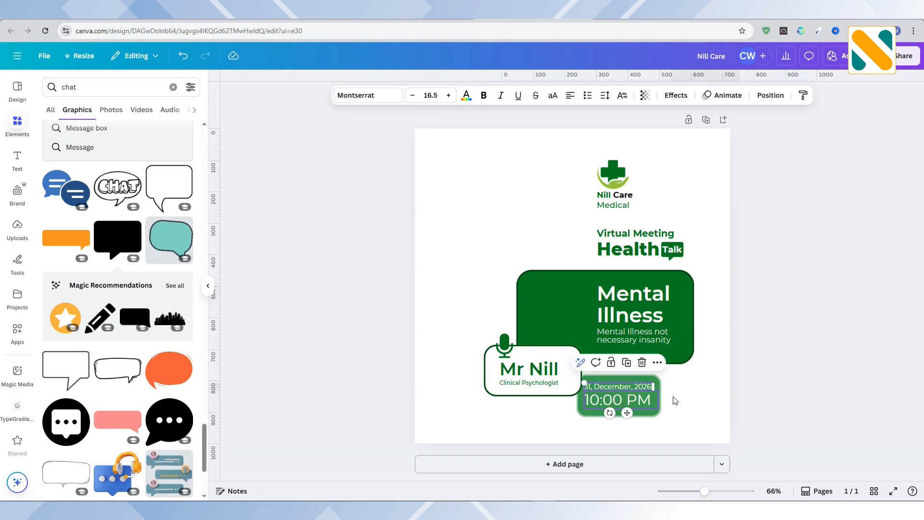
key(Down)
click(644, 401)
key(Down)
key(Down)
key(Down)
key(Down)
click(686, 407)
click(645, 387)
key(Down)
key(Down)
key(Down)
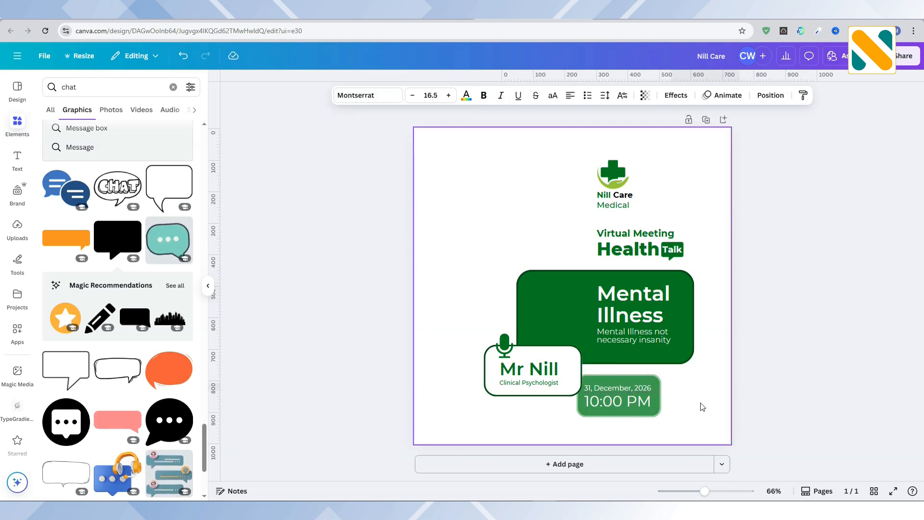
click(707, 407)
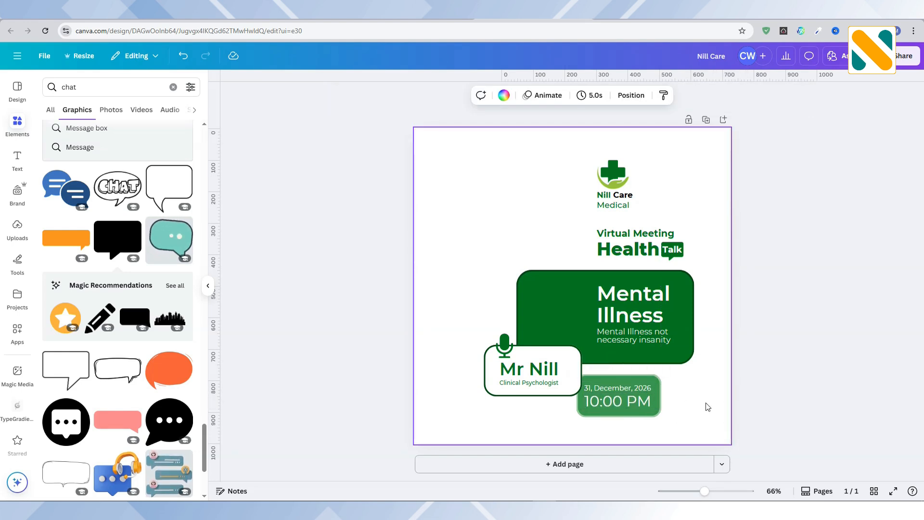
- Enlarge the speaker's name and the "Clinical Psychologist" line so both fill more of the white card's width
click(544, 368)
drag(567, 359, 578, 355)
drag(578, 367, 568, 368)
drag(543, 366, 577, 389)
click(554, 426)
click(537, 384)
click(449, 95)
click(412, 97)
click(451, 95)
click(412, 97)
click(547, 424)
- Nudge the "Clinical Psychologist" line up closer beneath the speaker's name
click(535, 385)
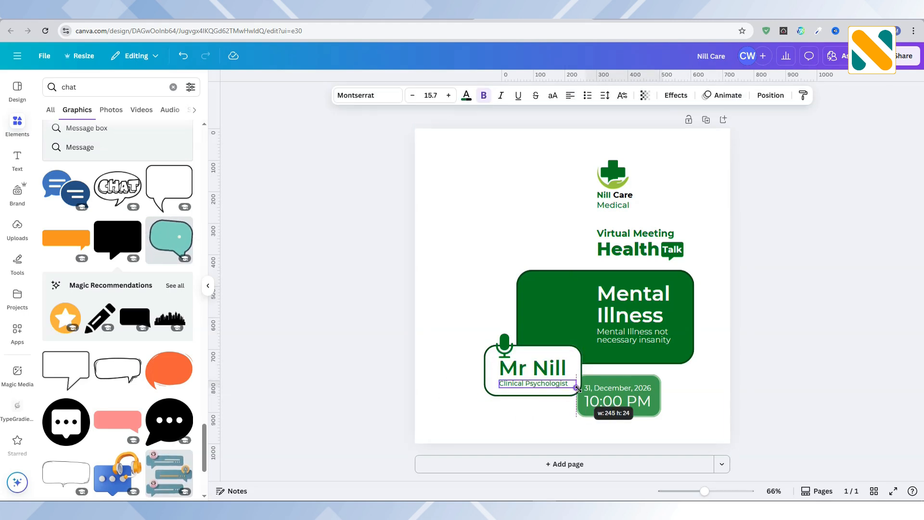
key(Up)
key(Up)
key(Up)
key(Up)
key(Up)
key(Up)
key(Up)
key(Up)
click(555, 430)
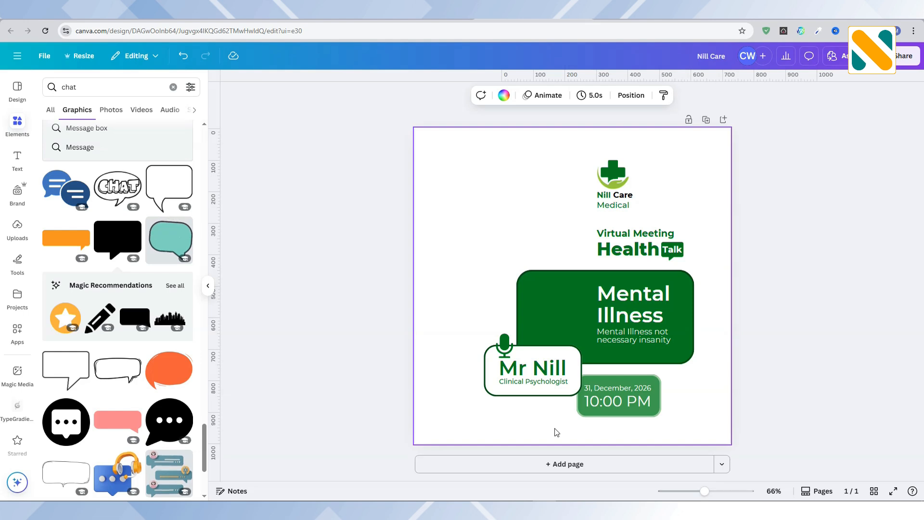
- Add the uploaded Google Meet logo, shrink it and place it just right of a slightly reduced "Virtual Meeting" line
click(20, 225)
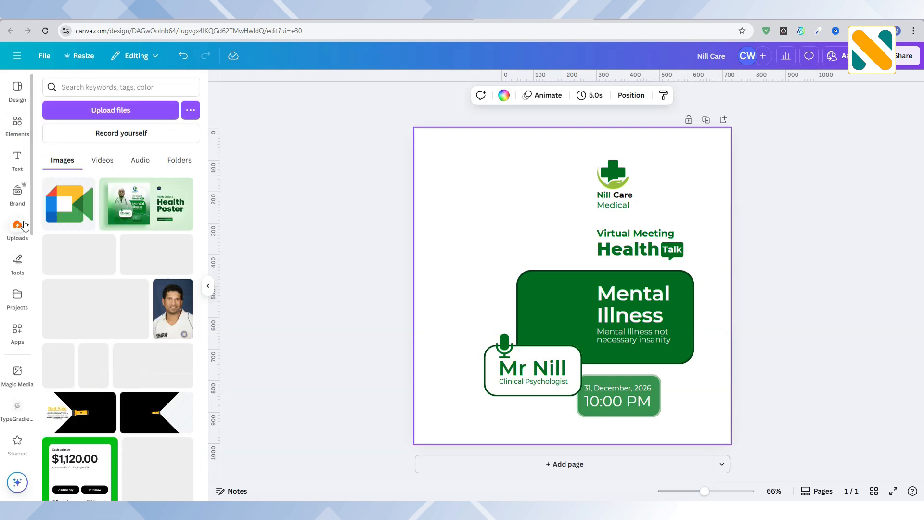
click(72, 212)
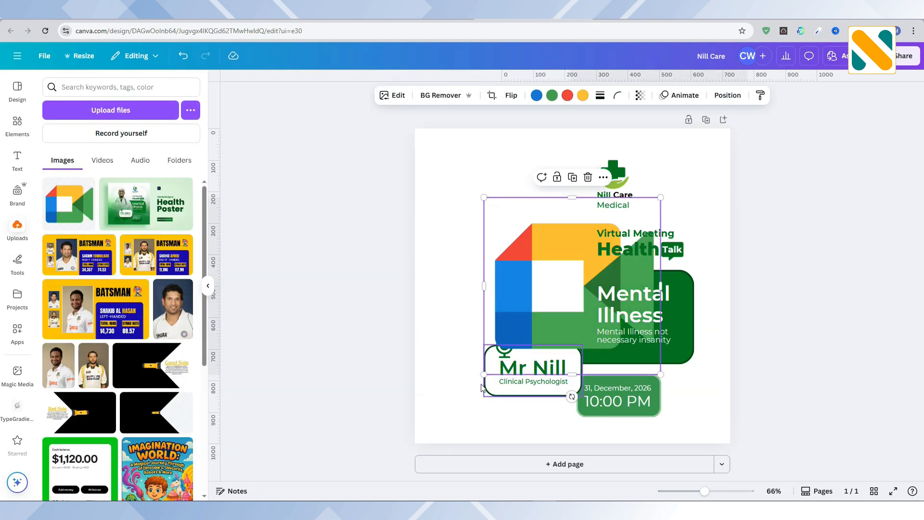
drag(484, 374, 669, 235)
click(669, 233)
click(670, 215)
click(704, 236)
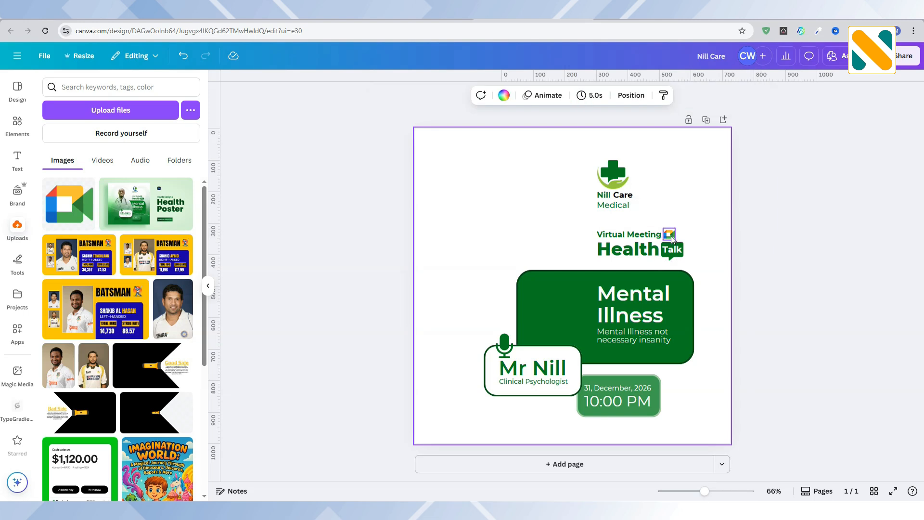
click(671, 236)
click(718, 239)
- Move the "Virtual Meeting" and "Health Talk" heading block, including its logo and bubble, down closer to the "Mental Illness" panel
mouse_move(699, 214)
mouse_down()
mouse_move(597, 241)
mouse_move(595, 266)
mouse_up()
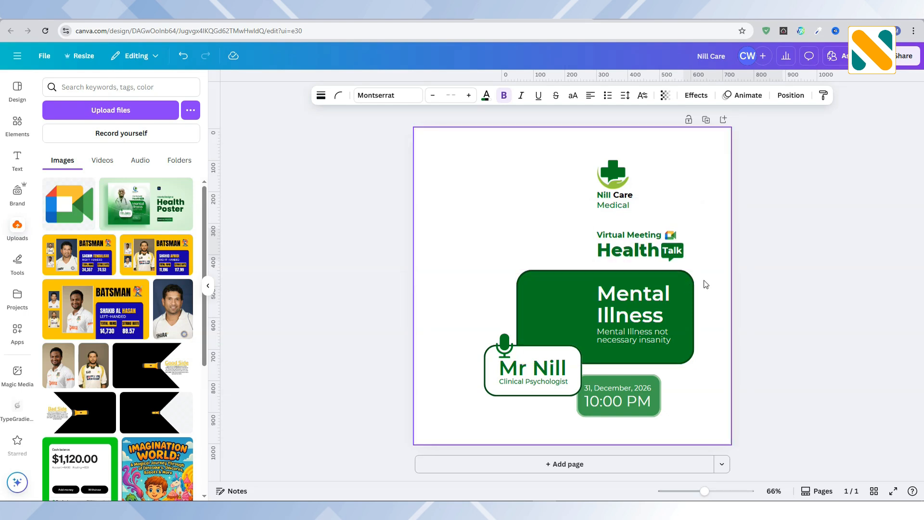
key(Down)
key(Down)
key(Down)
key(Down)
key(Down)
key(Down)
key(Down)
key(Down)
key(Down)
key(Down)
key(Down)
key(Down)
key(Down)
key(Down)
key(Down)
key(Down)
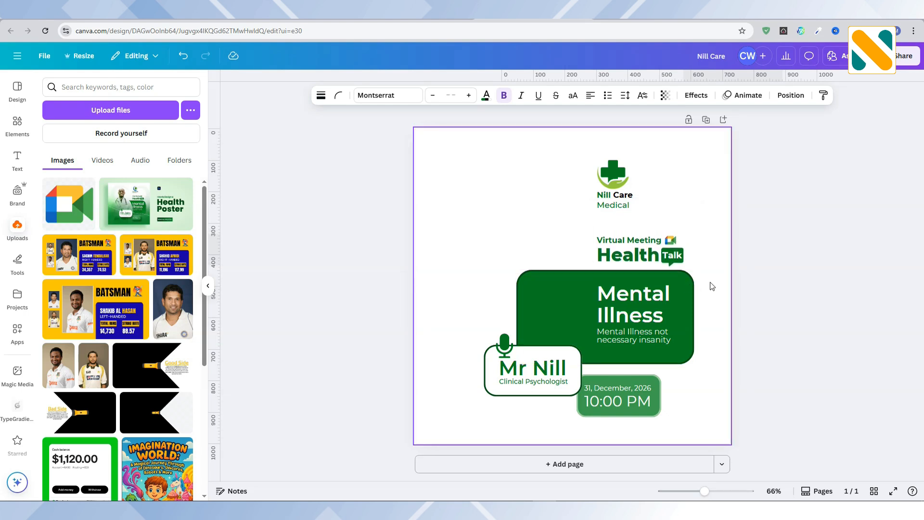
click(719, 281)
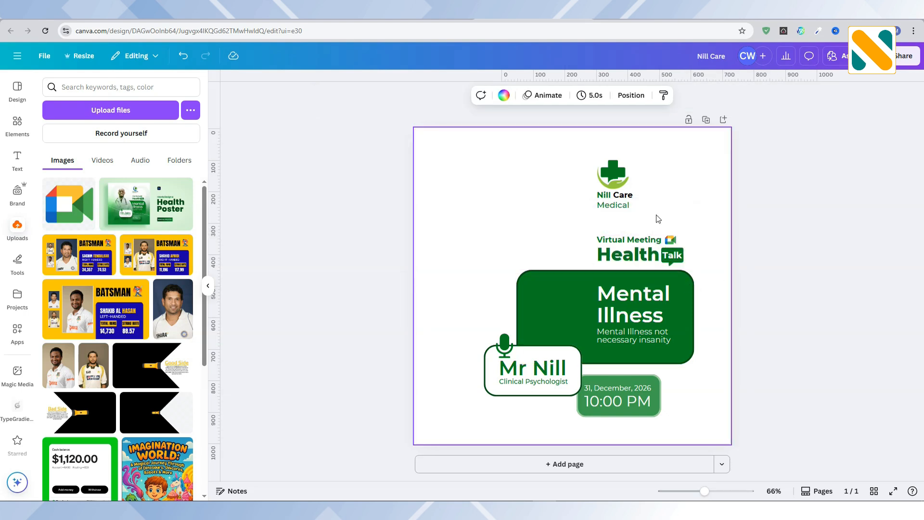
- Enlarge the Nill Care Medical logo together with its text slightly
drag(658, 219, 595, 174)
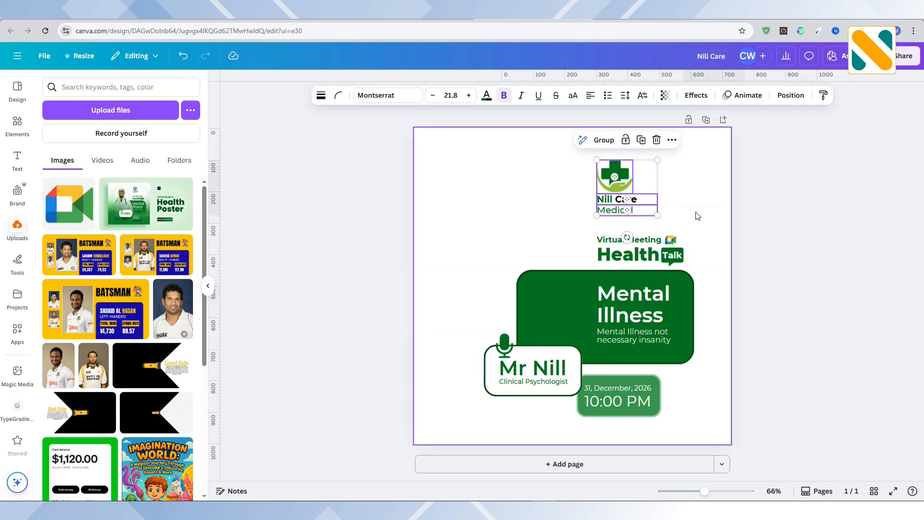
click(697, 216)
- Search the element photos for "doctor" and add the portrait of the dark-haired male doctor with folded arms and a stethoscope
click(17, 124)
click(107, 87)
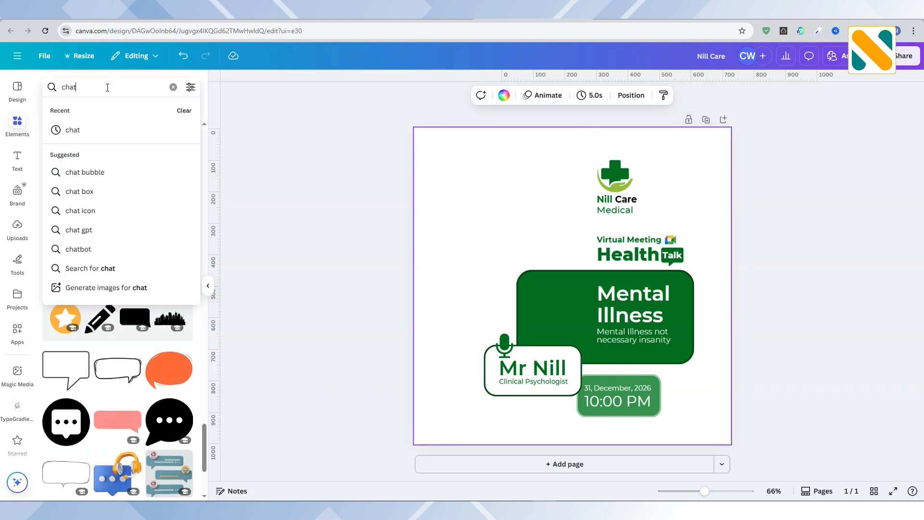
double_click(107, 87)
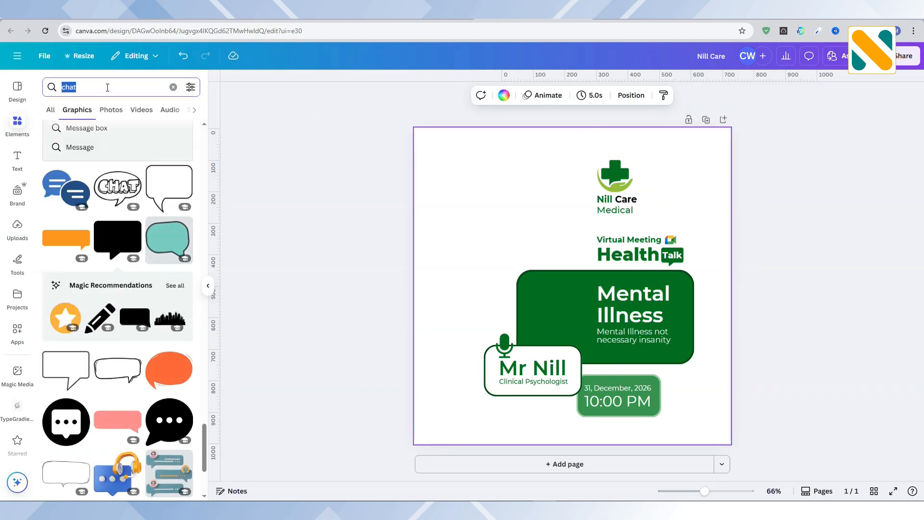
text(doctor)
key(Return)
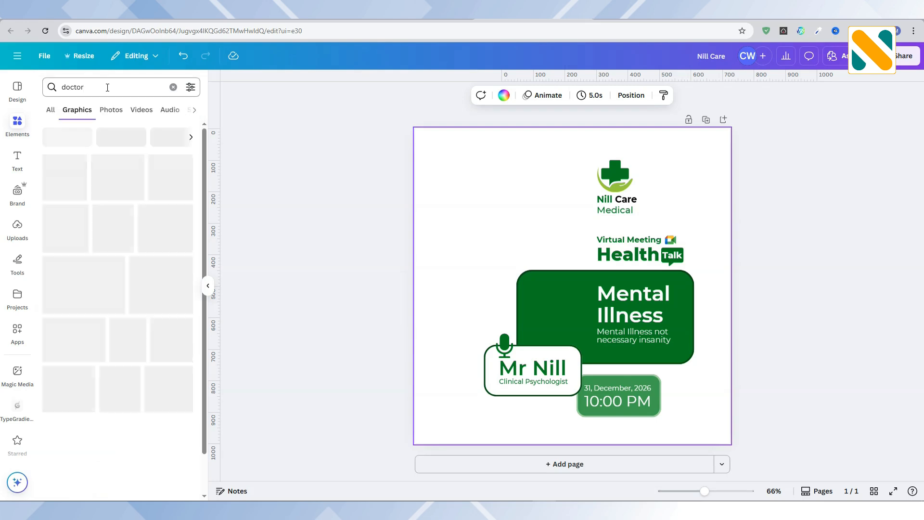
click(111, 110)
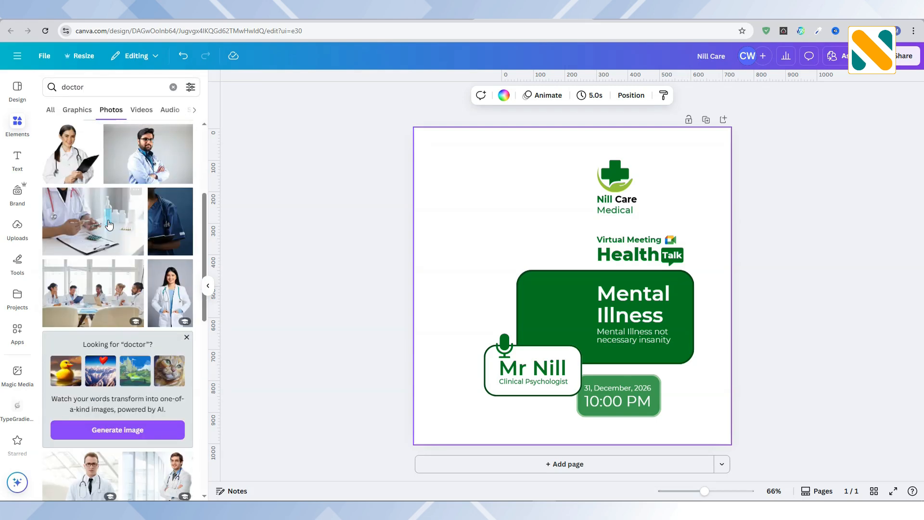
scroll(108, 221, down, 6)
click(61, 302)
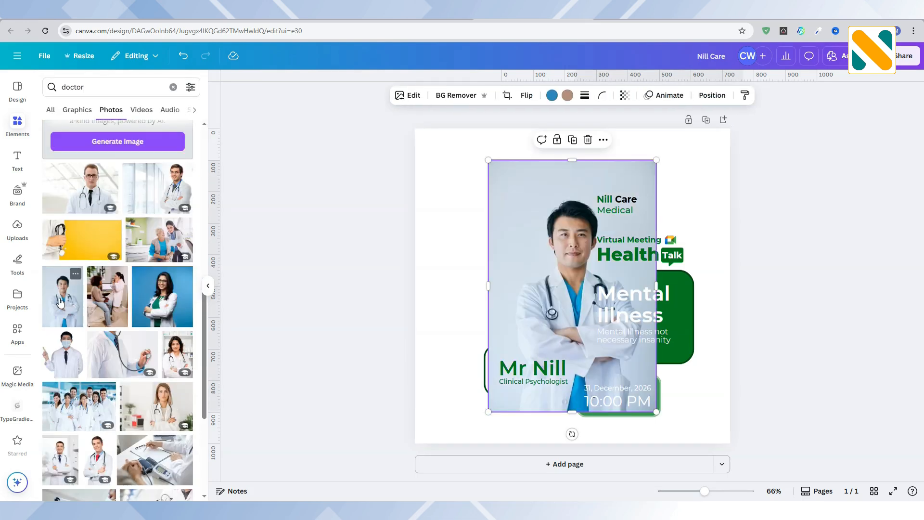
- Remove the doctor photo's background, move it to the page's lower left and enlarge it to about 690 × 1034 px
click(463, 95)
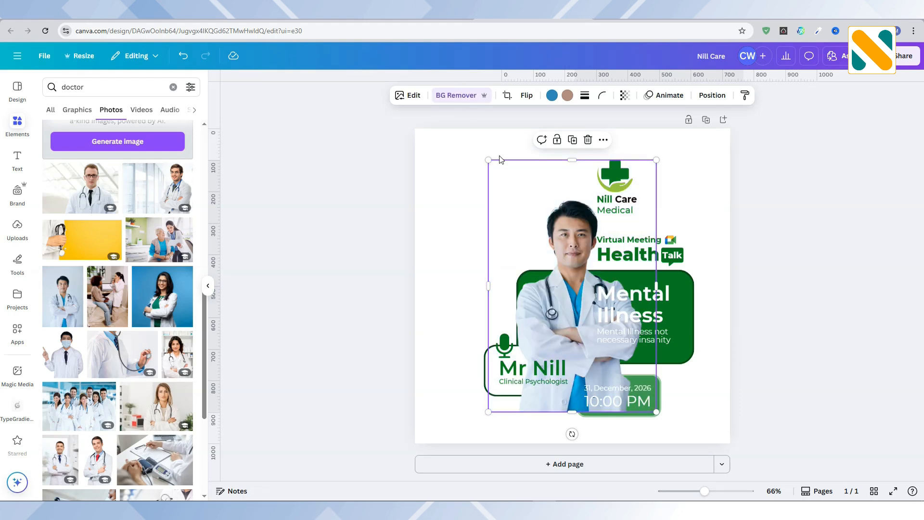
drag(556, 281, 458, 320)
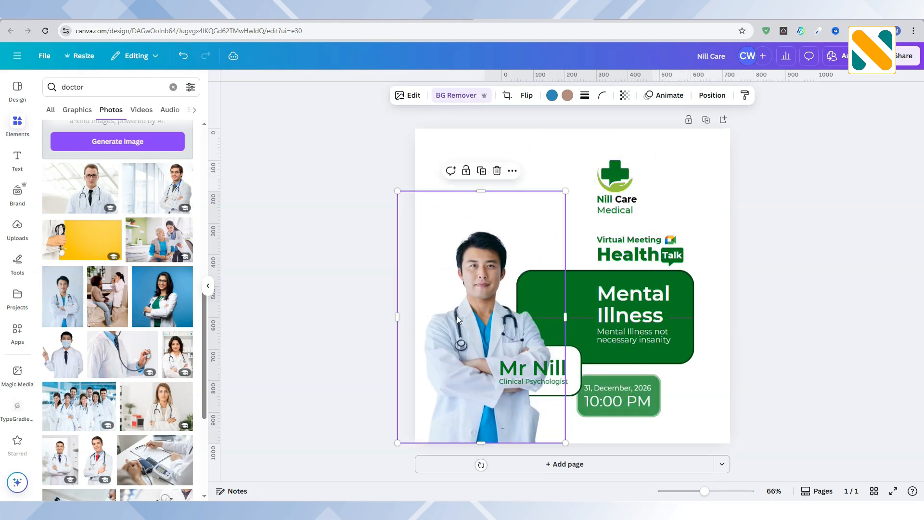
drag(567, 188, 615, 117)
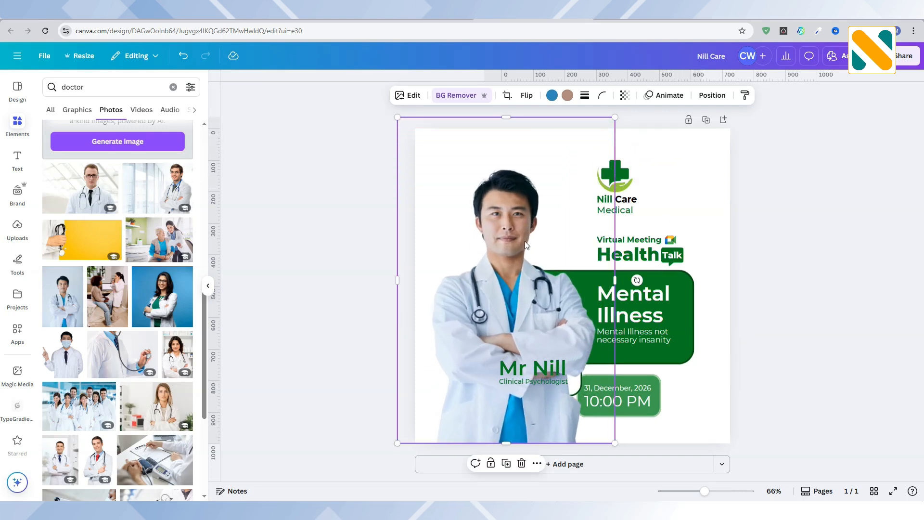
- Reorder the layers so the doctor photo sits behind the speaker and date cards but above the dark green "Mental Illness" panel
click(712, 96)
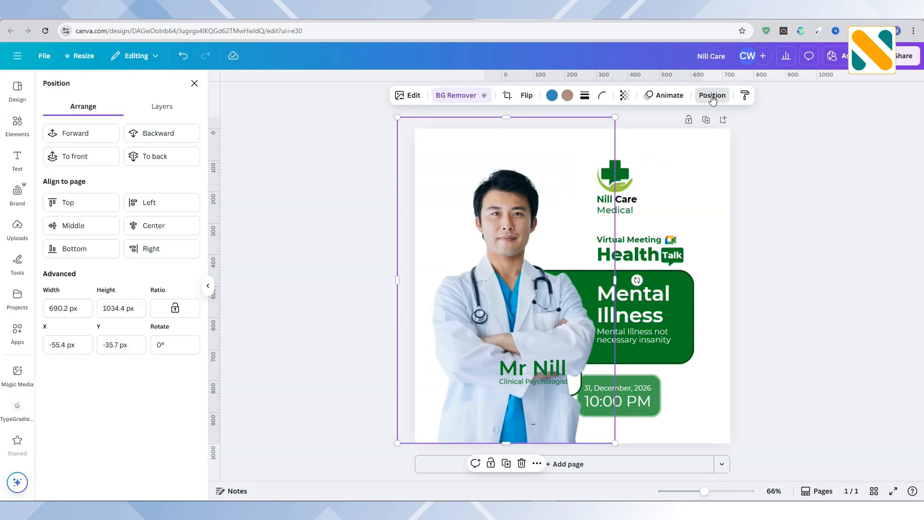
click(161, 108)
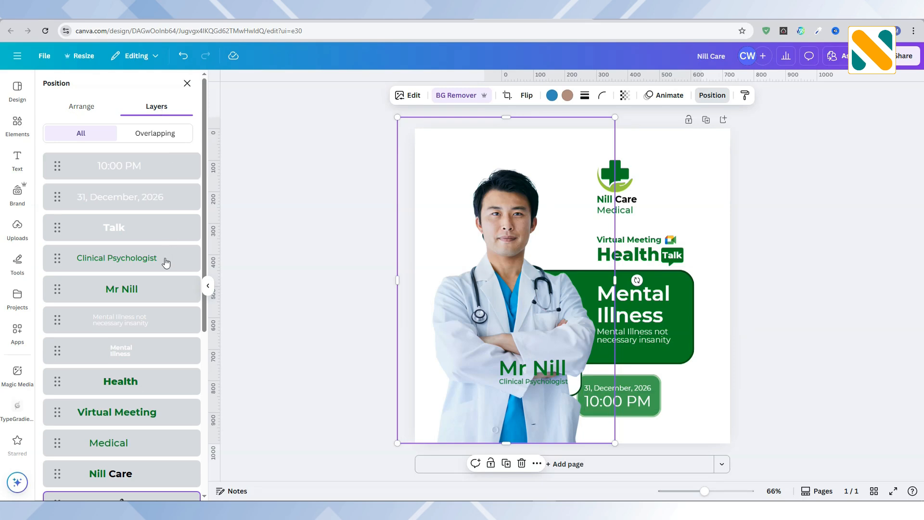
scroll(165, 264, down, 5)
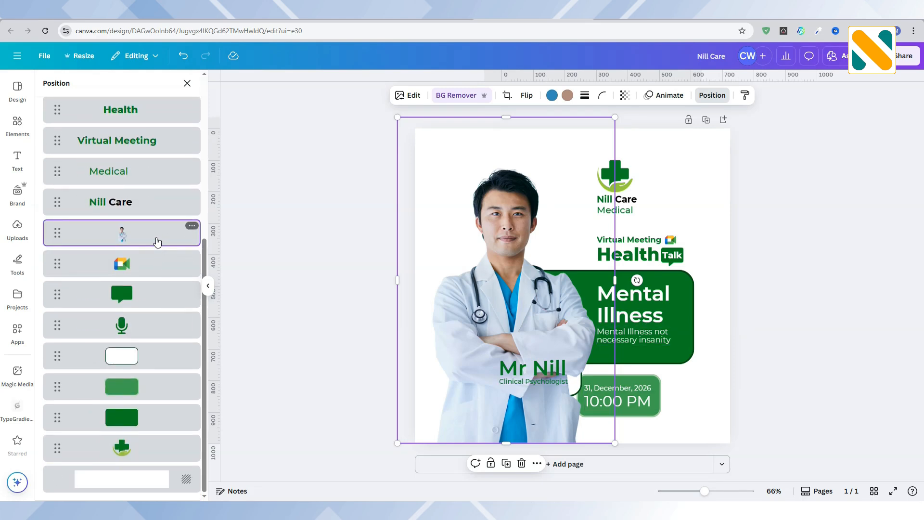
drag(158, 240, 151, 382)
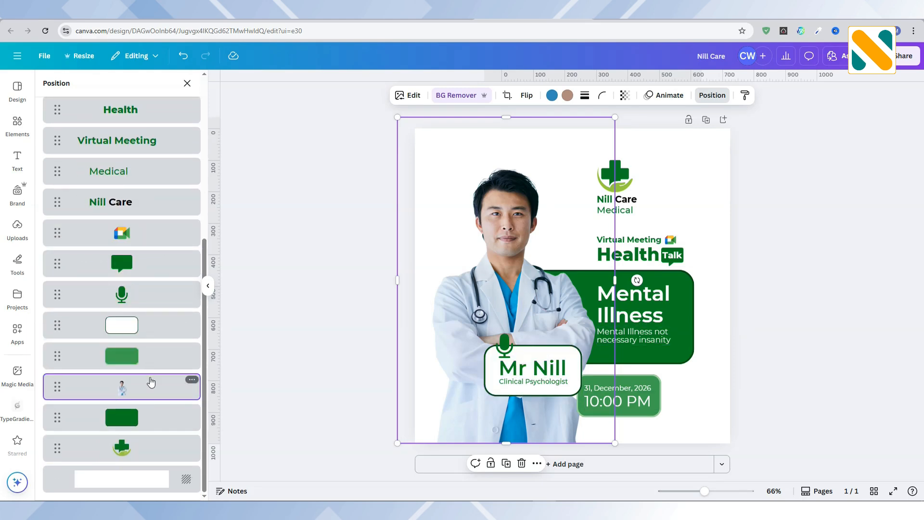
click(317, 318)
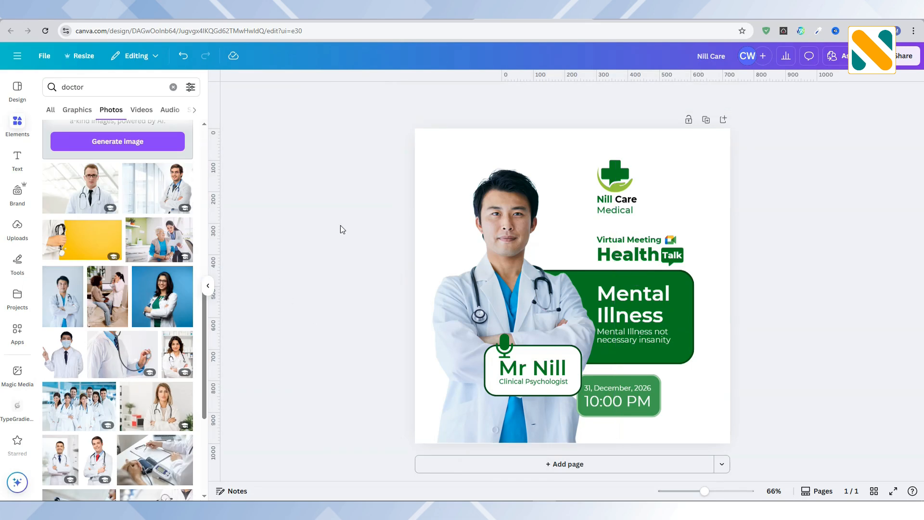
- Fill the page background with a horizontal two-colour gradient from the document green #047D20 to white
click(661, 142)
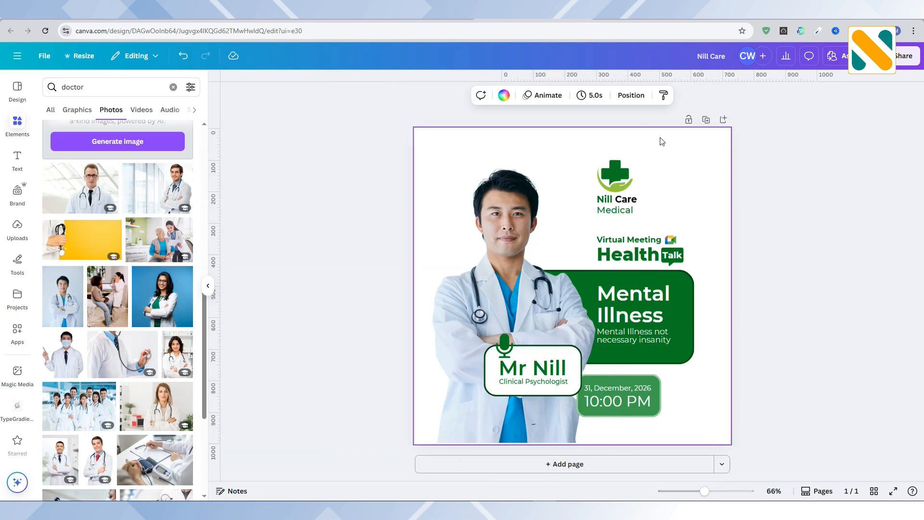
click(504, 95)
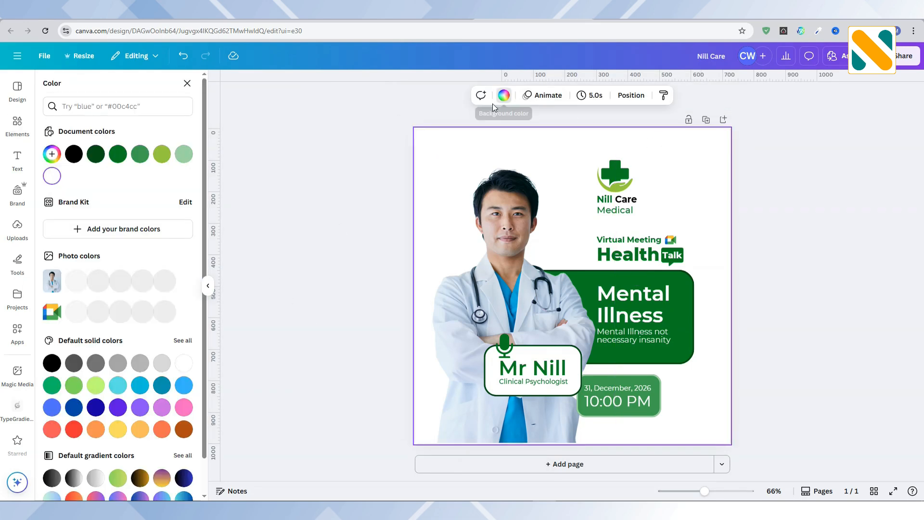
click(124, 156)
click(52, 154)
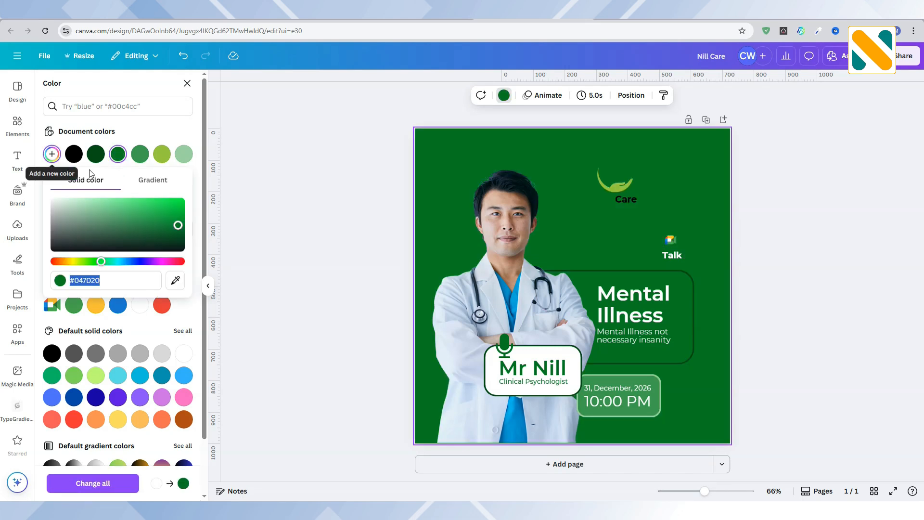
click(155, 181)
click(83, 224)
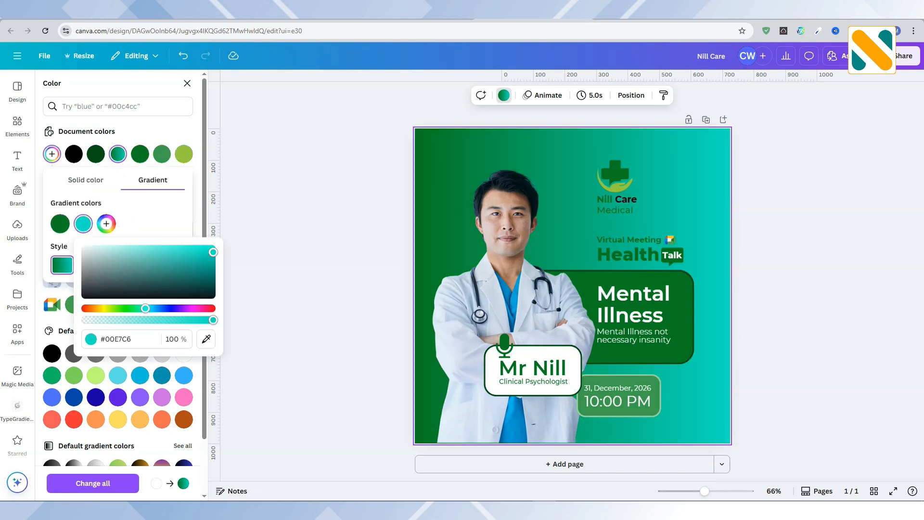
drag(213, 252, 62, 224)
click(148, 219)
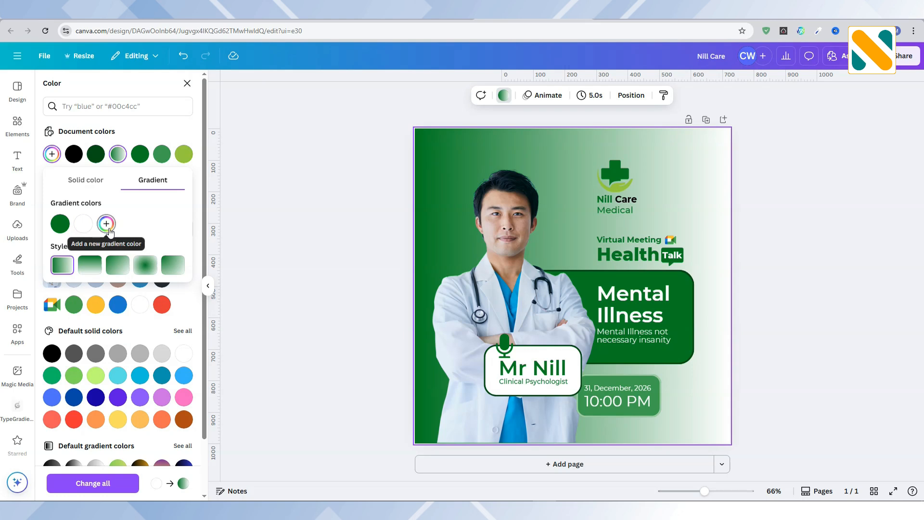
- Extend the background gradient to four colours, ordered white, white, green and dark green #025014
click(106, 224)
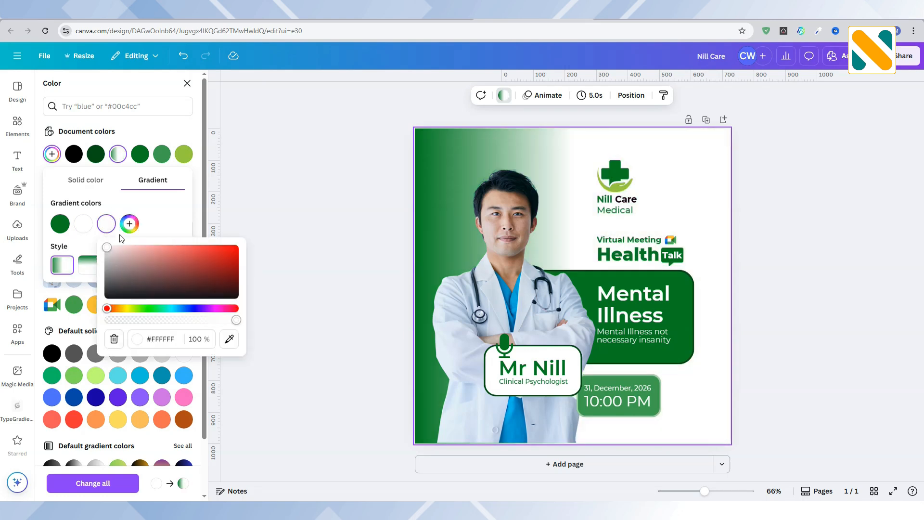
click(120, 236)
drag(60, 224, 116, 224)
click(129, 224)
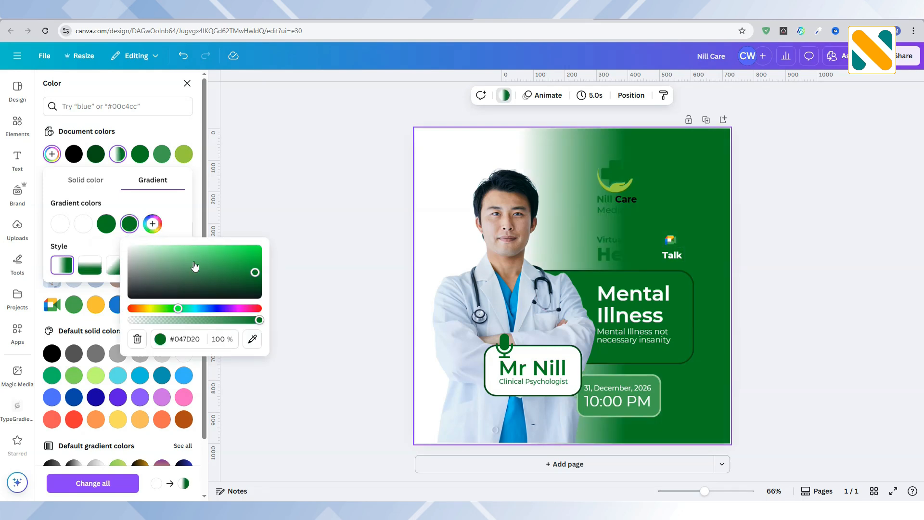
click(258, 282)
click(177, 211)
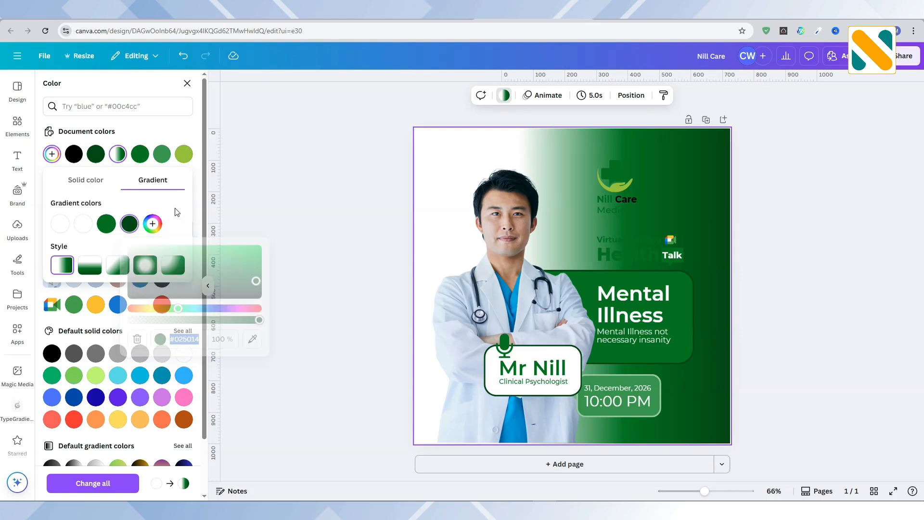
- Switch the background gradient to the vertical style, white above green, and lighten its last dark green colour slightly
click(98, 268)
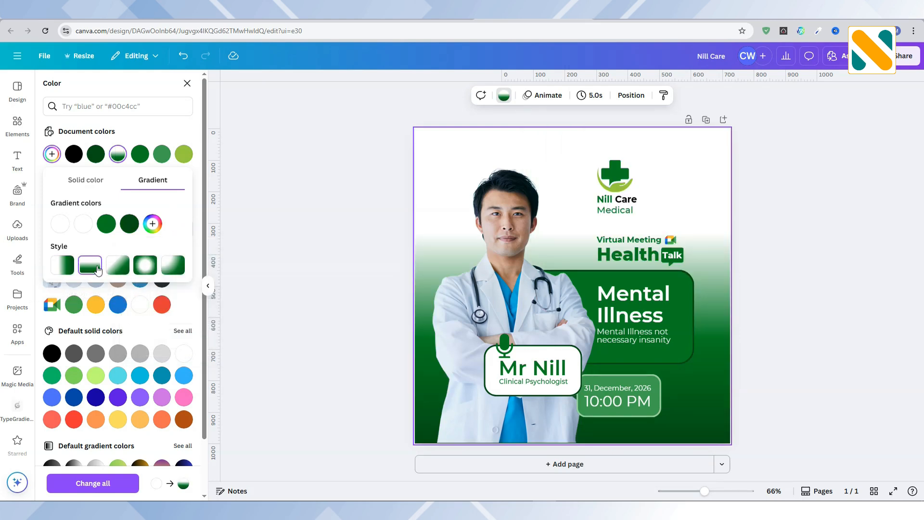
click(128, 225)
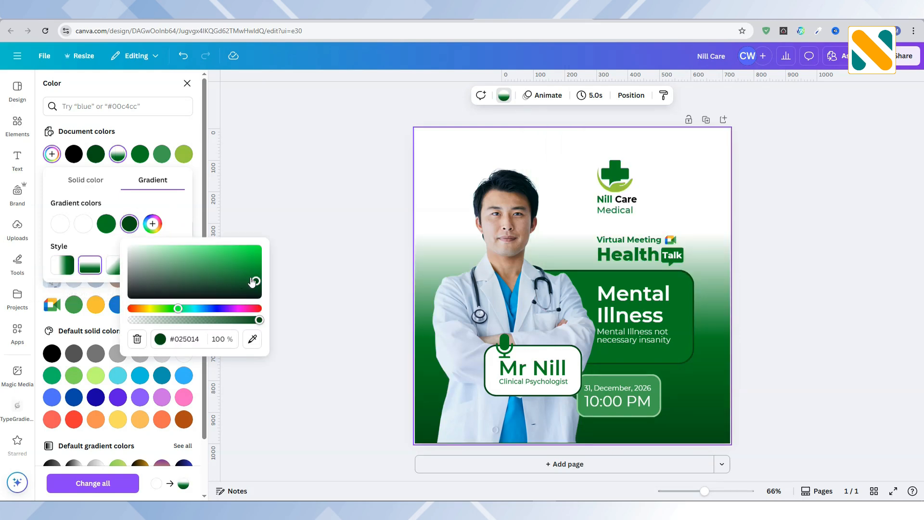
drag(259, 279, 258, 275)
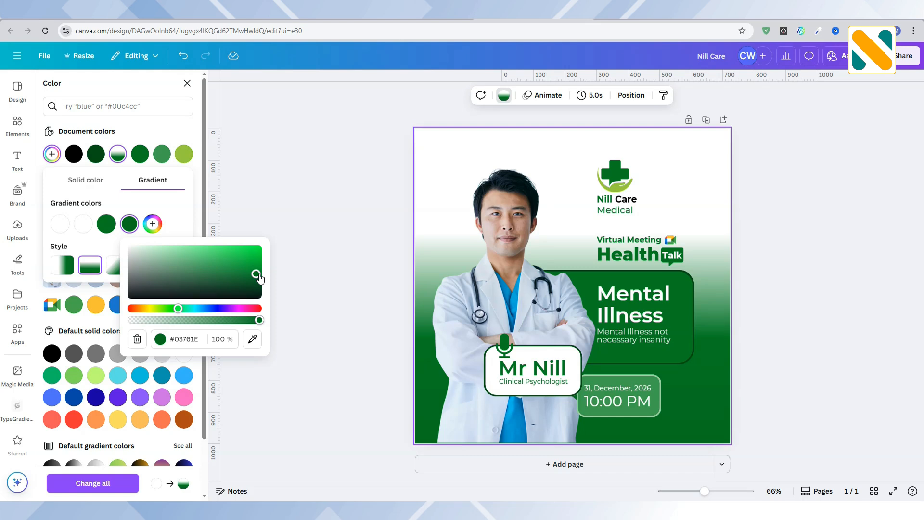
click(259, 277)
- Search the element graphics for "green corner shadow" and add the soft green gradient that fades from its upper-right corner
click(18, 124)
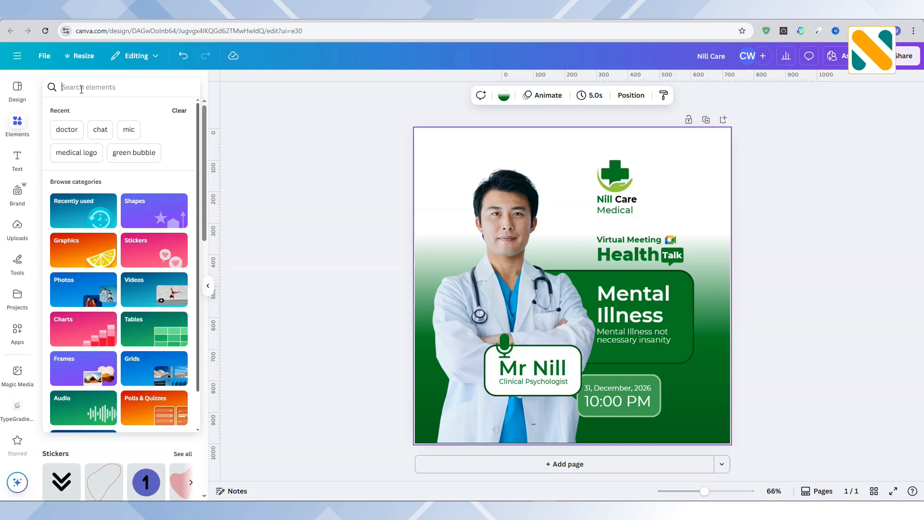
text(green cor)
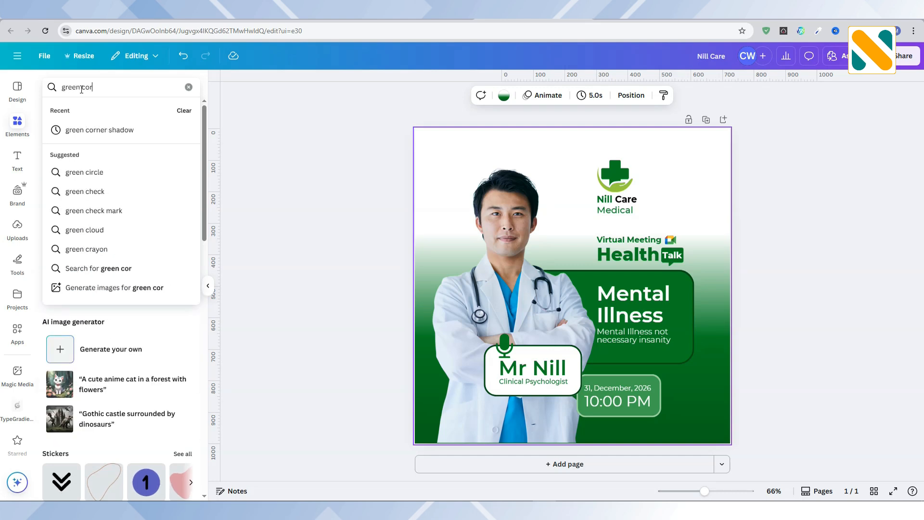
text(ner shado)
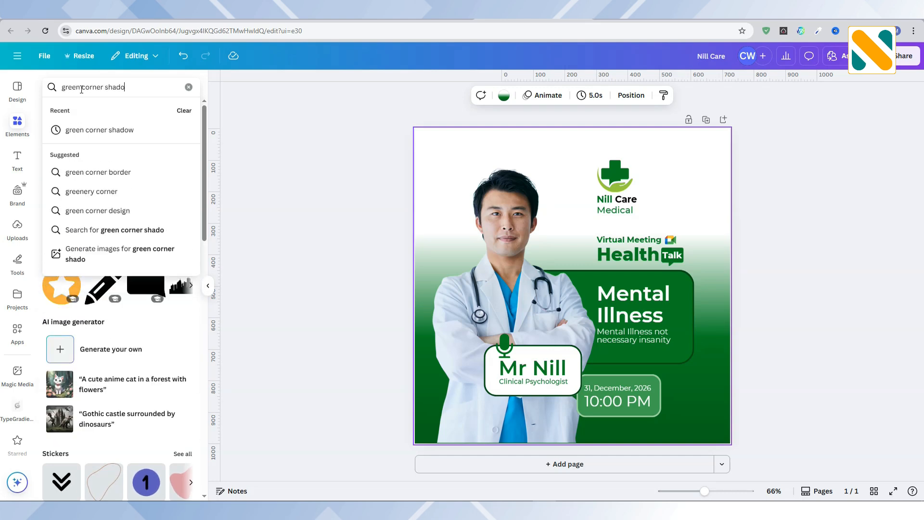
text(w)
key(Return)
click(88, 109)
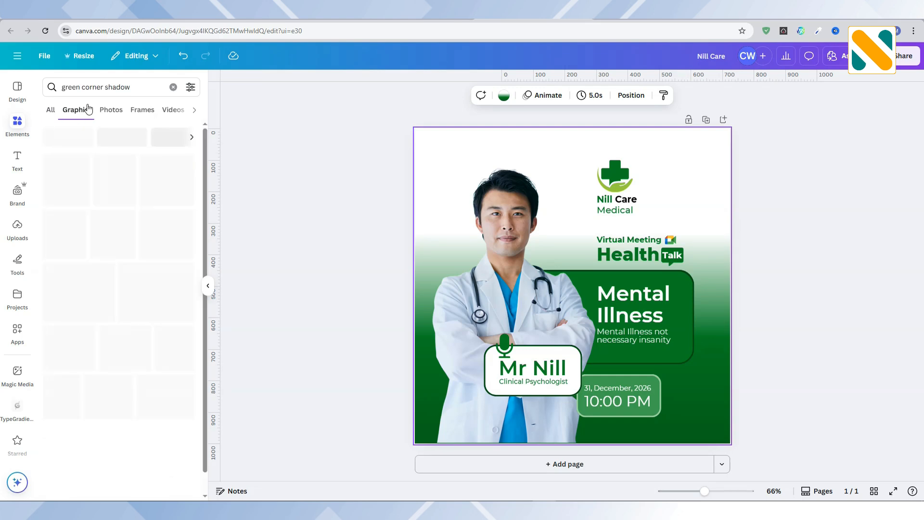
click(77, 171)
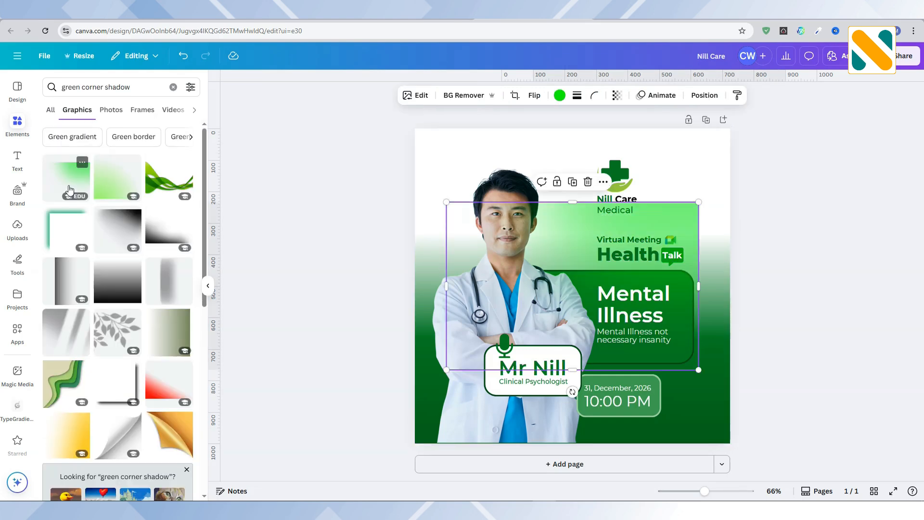
- Recolour the corner shadow graphic to the document green #047D20 and flip it both horizontally and vertically
click(558, 96)
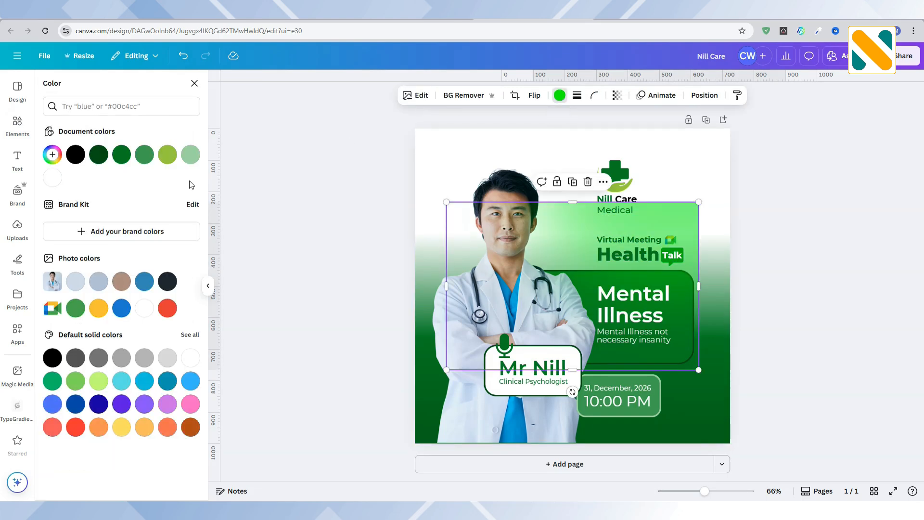
click(125, 157)
click(534, 95)
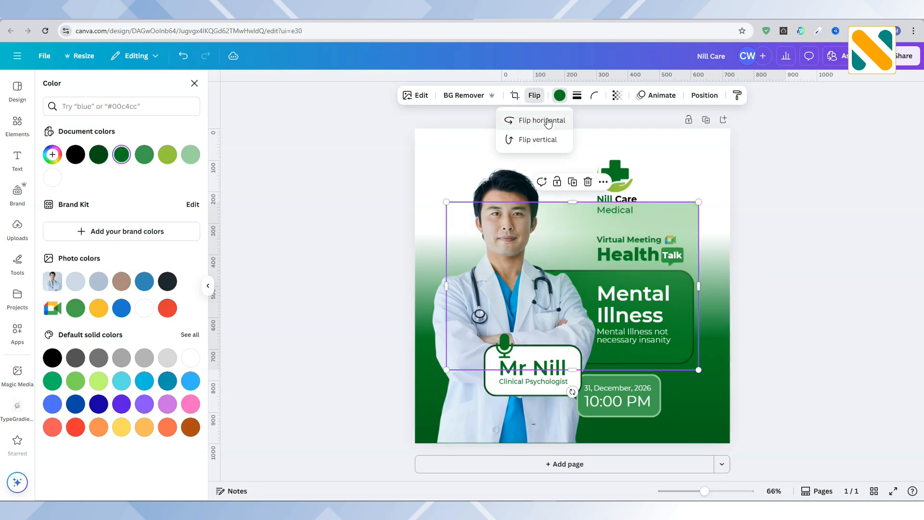
click(547, 126)
click(539, 140)
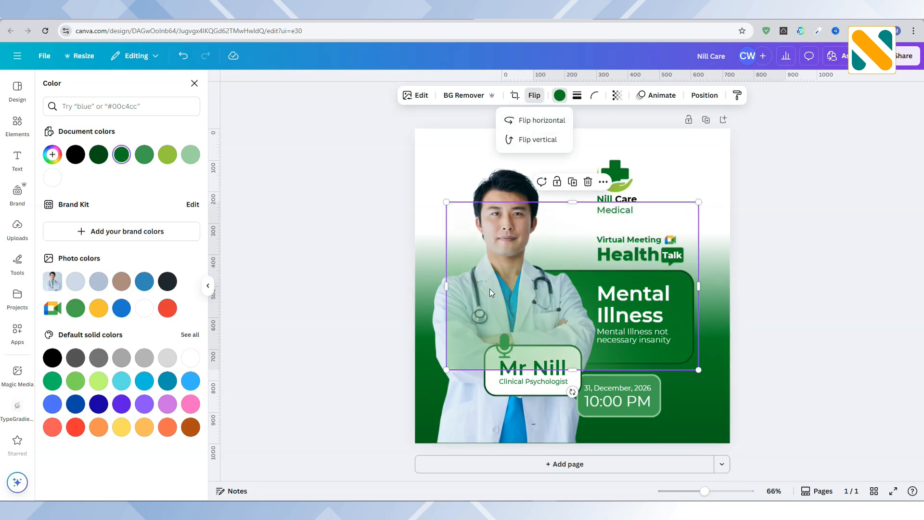
- Place the corner shadow at the page's lower left, enlarge it across the page width and layer it between the doctor photo and the cards
drag(489, 288, 460, 362)
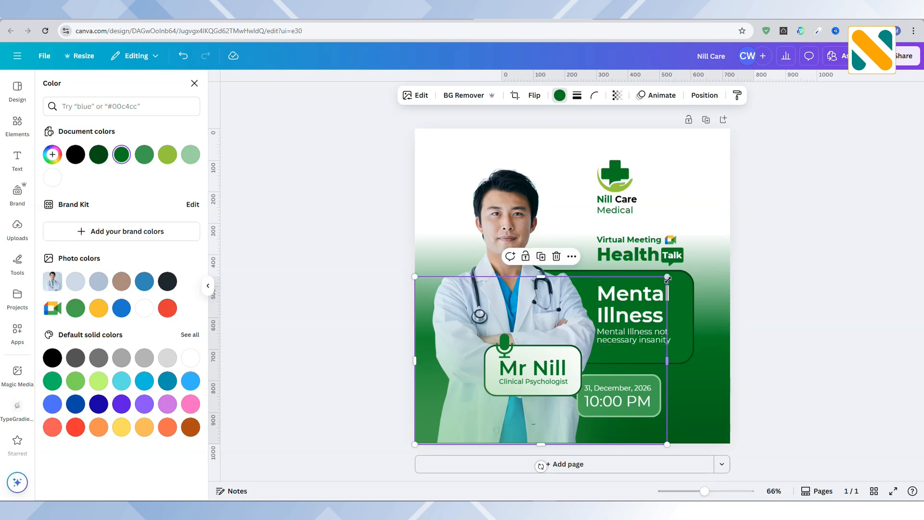
drag(668, 279, 743, 228)
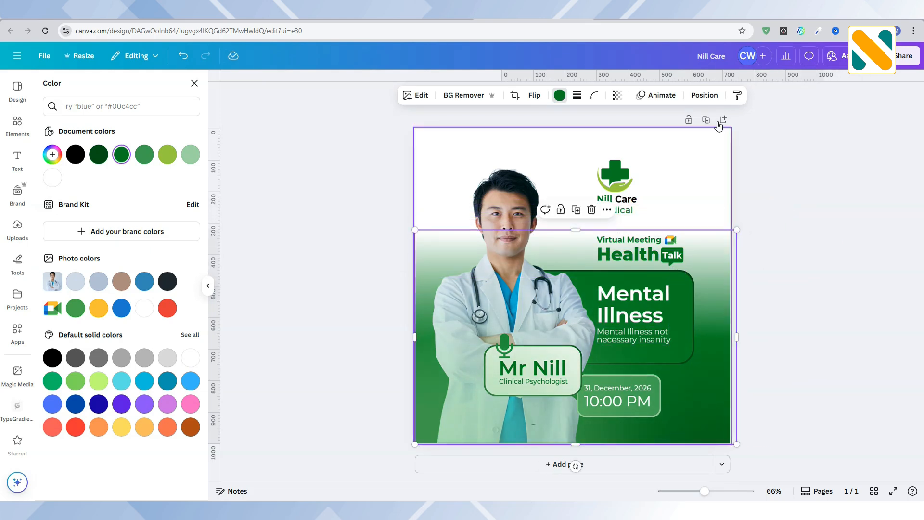
scroll(156, 275, down, 6)
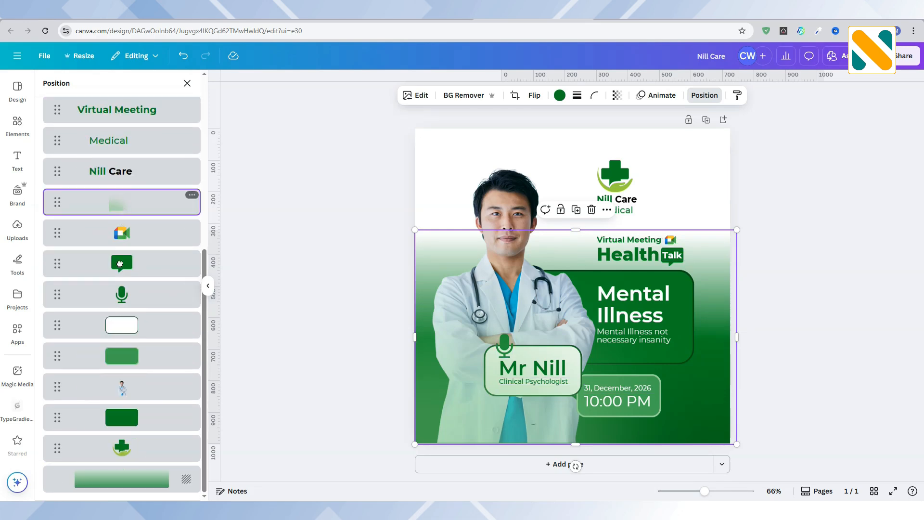
drag(120, 264, 127, 360)
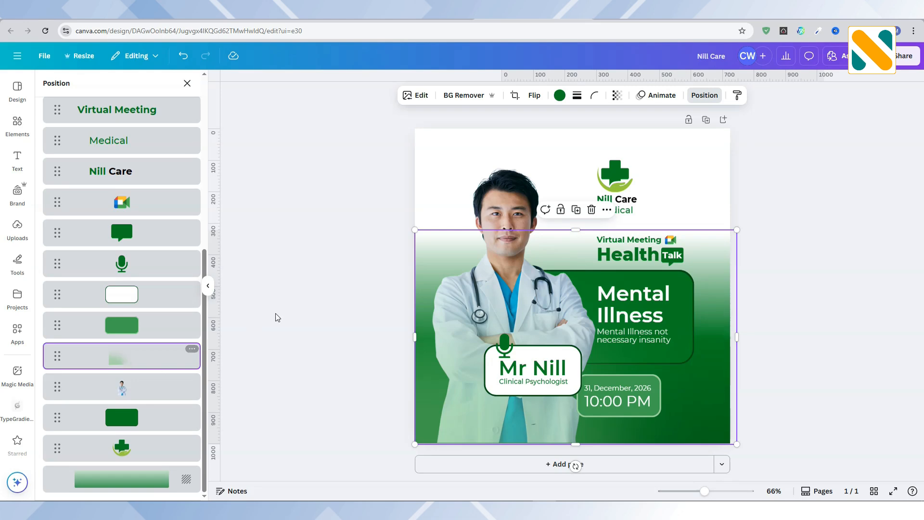
click(833, 193)
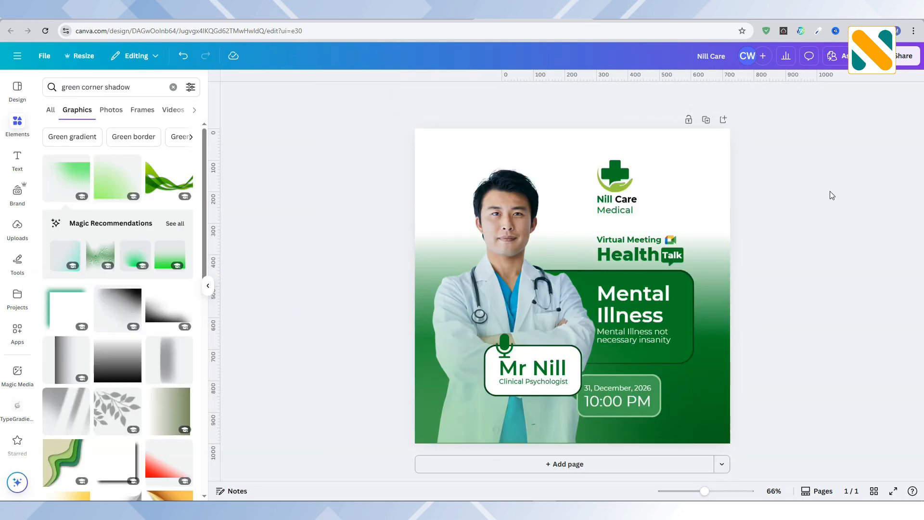
- Search the element graphics for "green bubbles" and add the scattered translucent light green bubbles
click(137, 88)
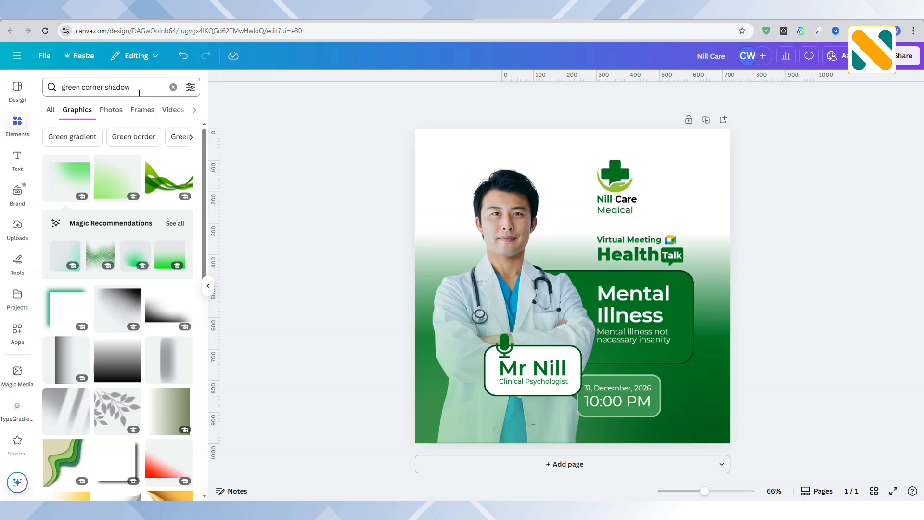
text(green)
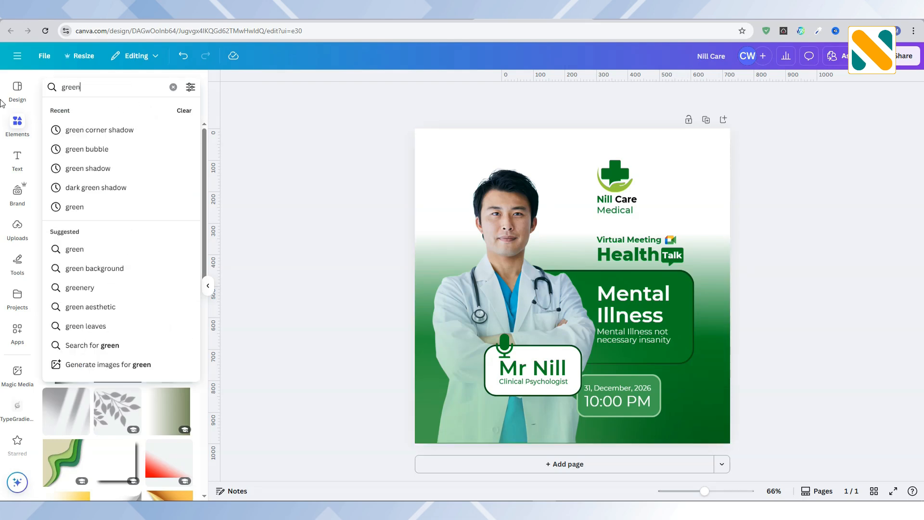
text( bubbles)
key(Return)
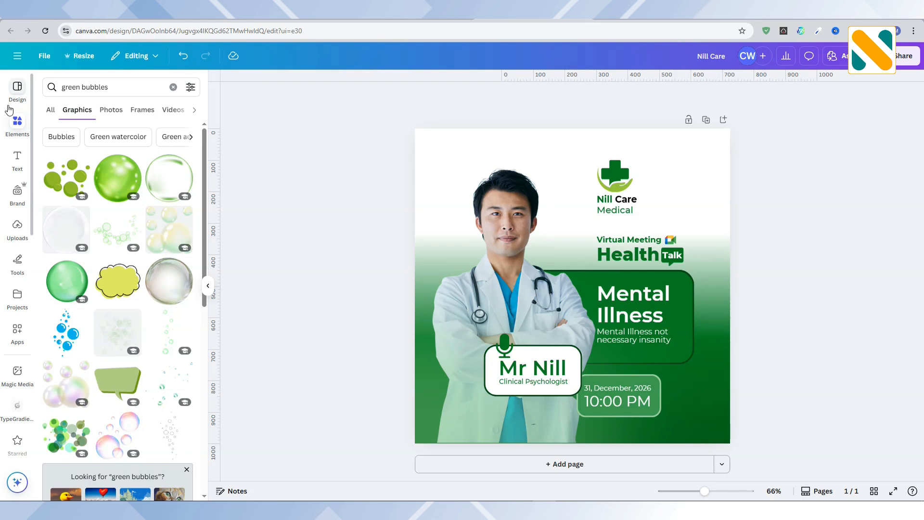
click(121, 226)
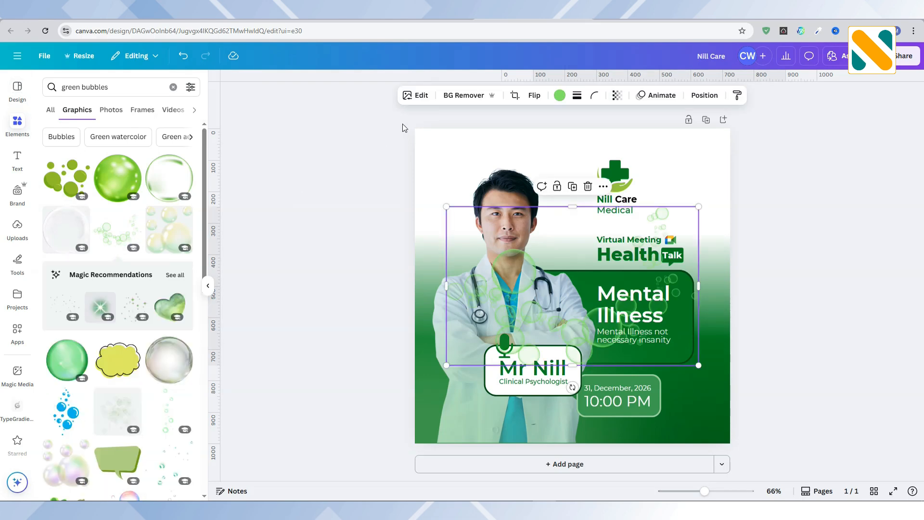
- Blur the whole green bubbles graphic at an intensity of 50
click(414, 95)
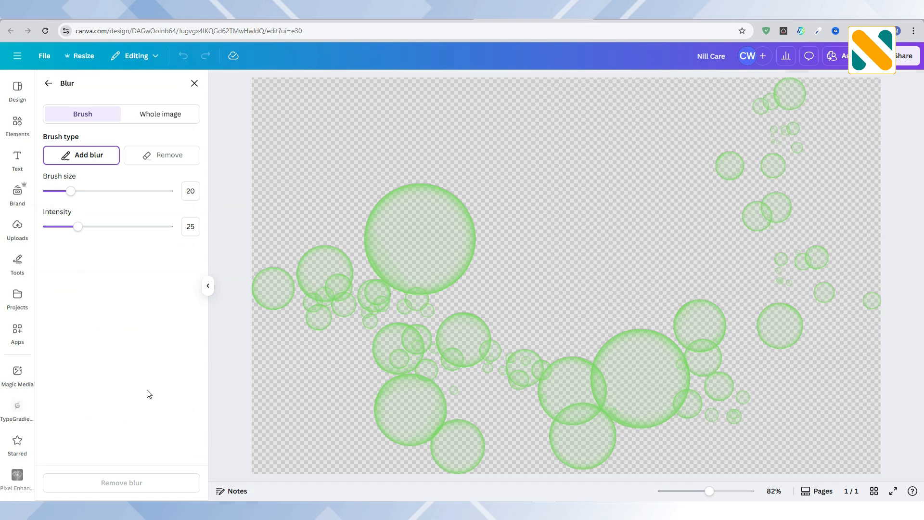
click(162, 115)
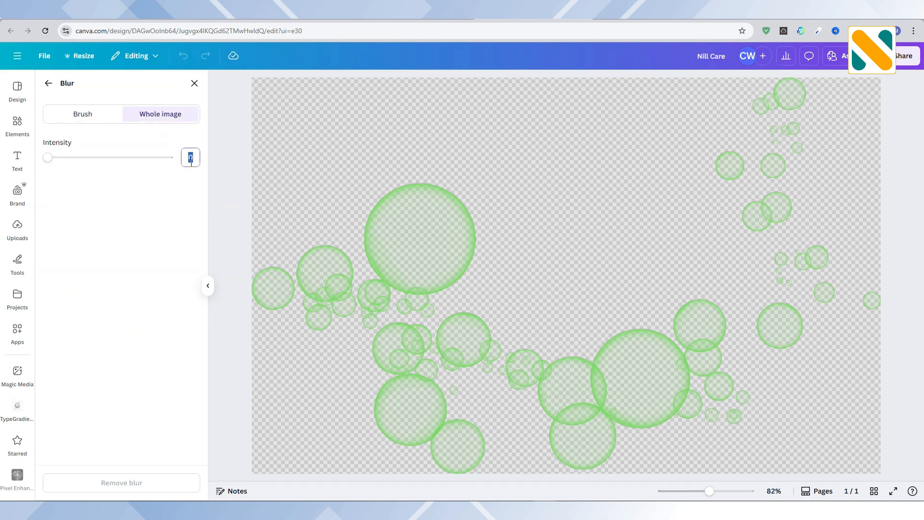
key(Return)
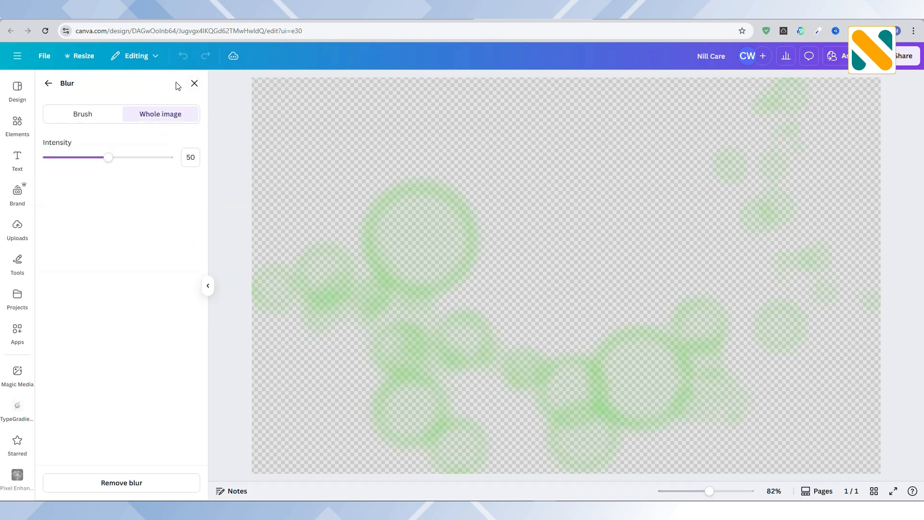
click(194, 84)
- Move the blurred bubbles to the page's lower-right corner and set their transparency to 20
drag(547, 306, 576, 387)
click(617, 95)
drag(636, 139, 590, 138)
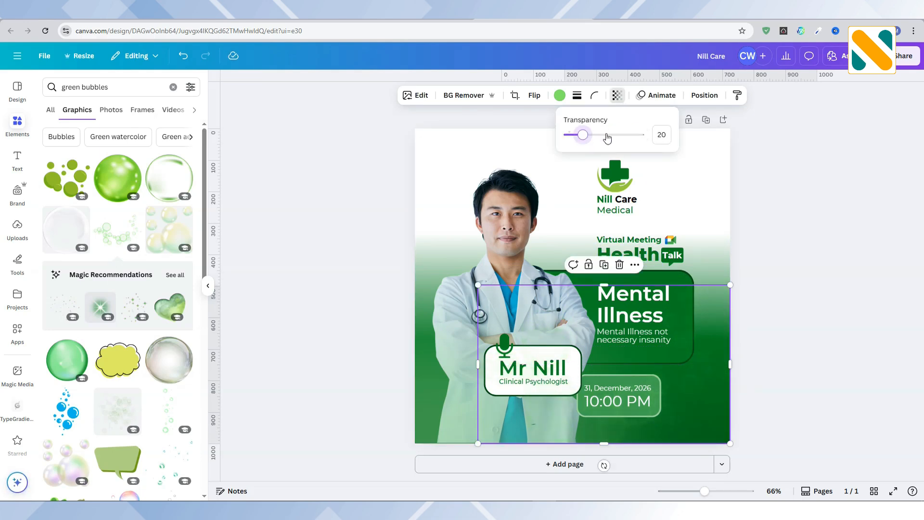
- Reorder the bubbles graphic so it sits directly above the green gradient background, behind every other element
click(705, 96)
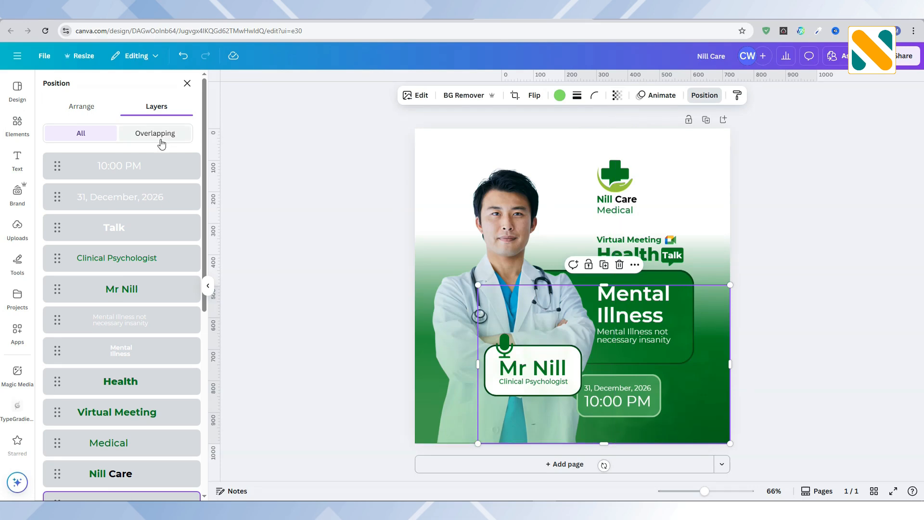
scroll(162, 245, down, 4)
scroll(162, 246, down, 3)
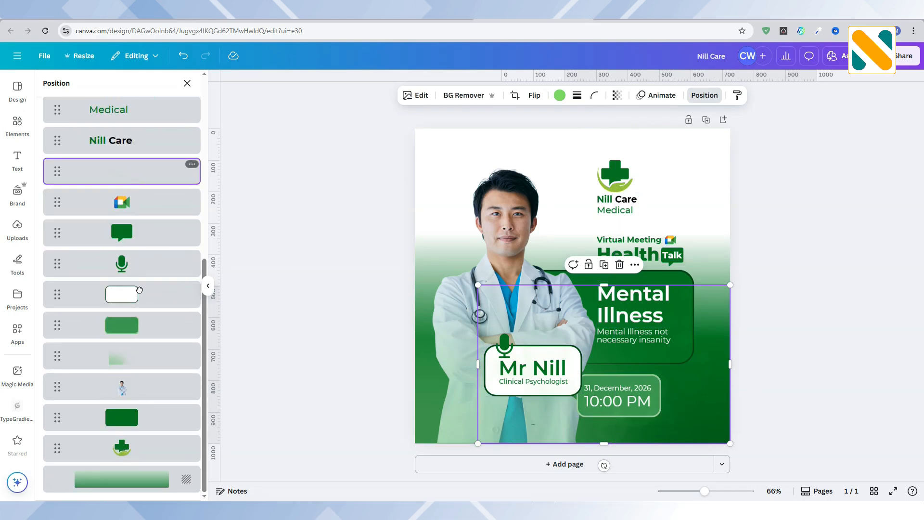
drag(137, 174, 139, 464)
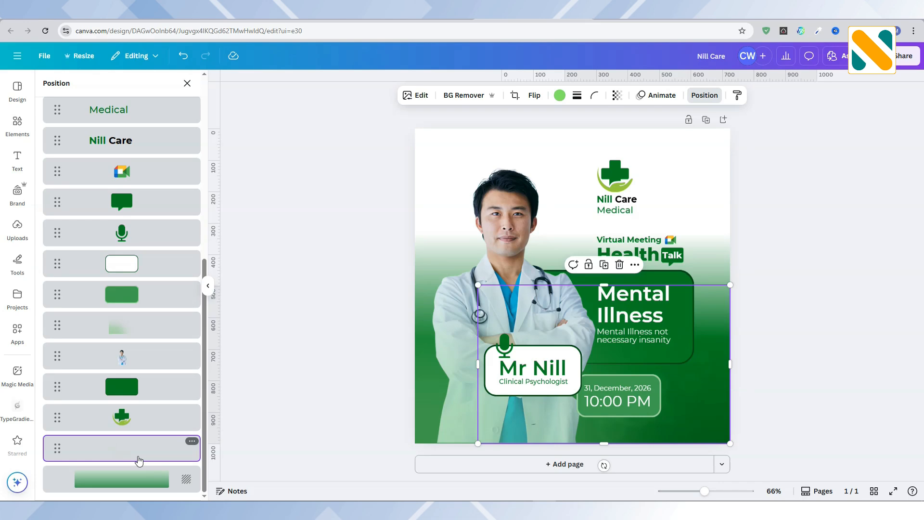
- Search the element graphics for "love" and add the hand-drawn coral heart outline
click(17, 124)
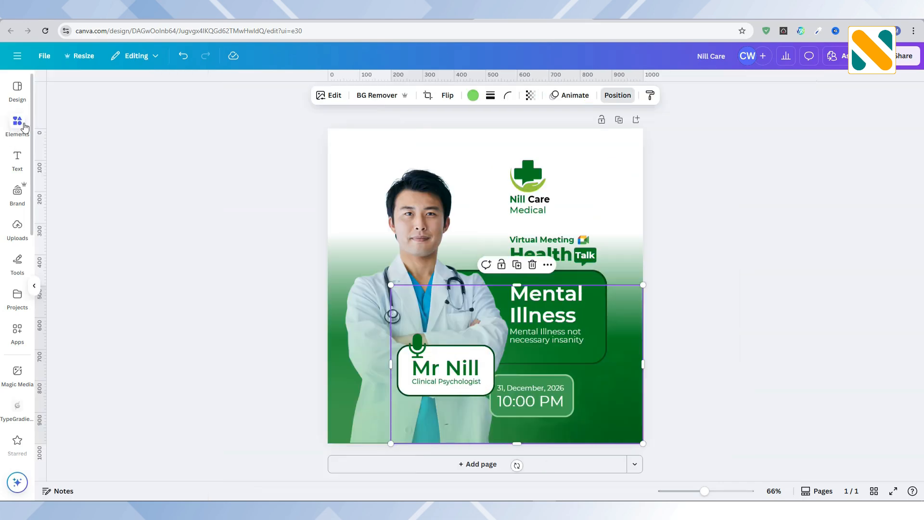
click(105, 88)
text(love)
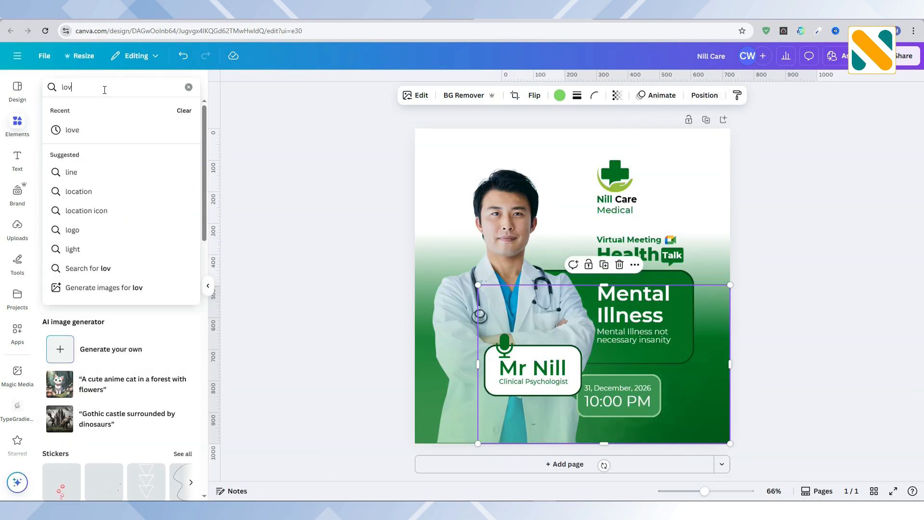
key(Return)
click(83, 112)
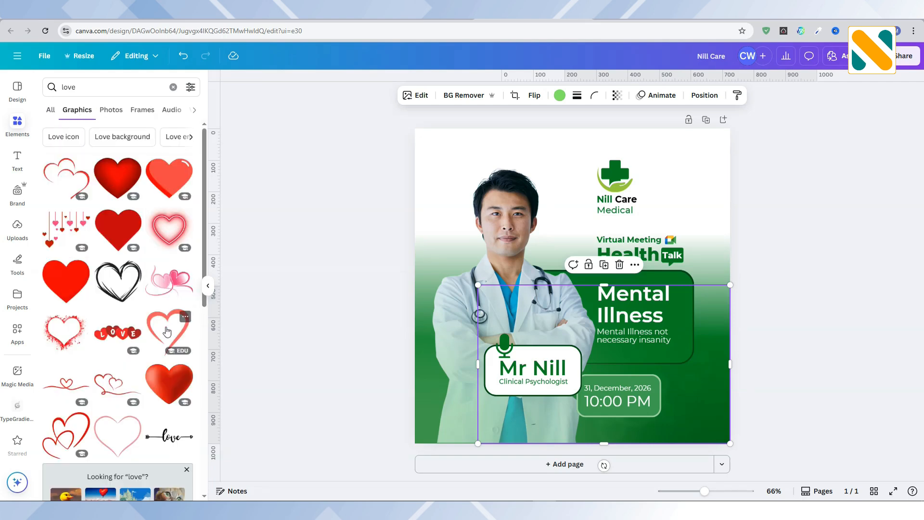
click(166, 332)
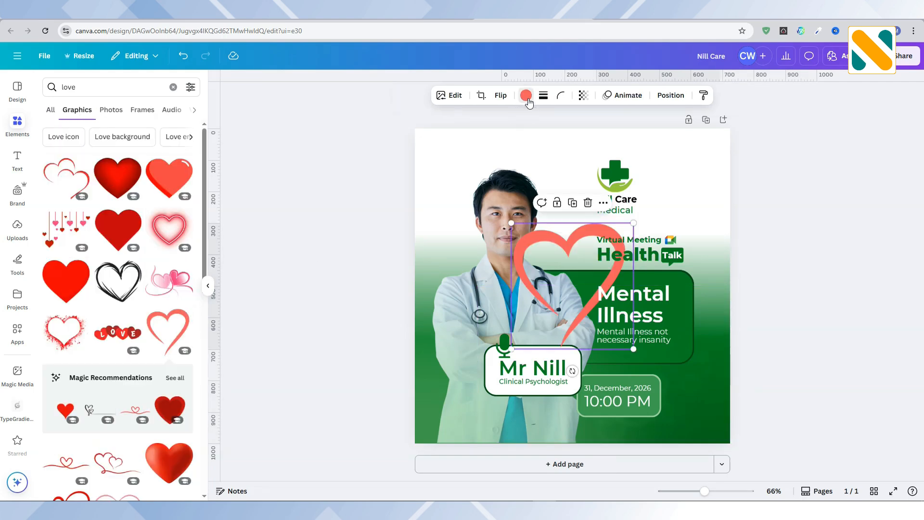
- Recolour the heart outline to the document's medium dark green and set its transparency to 5
click(526, 96)
click(121, 154)
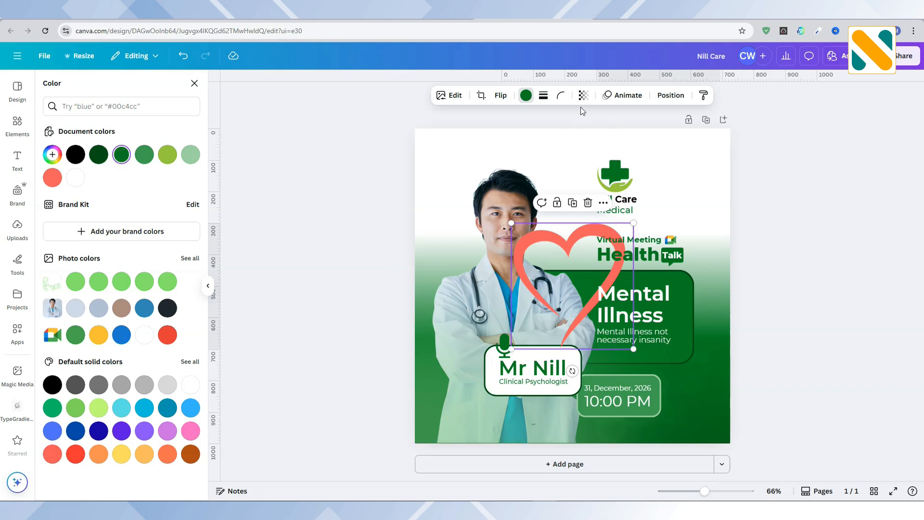
click(584, 95)
text(5)
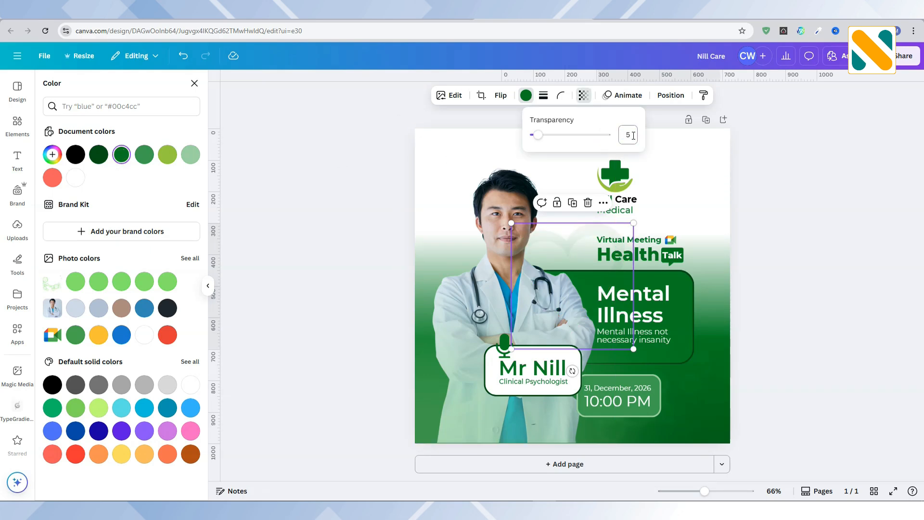
- Enlarge the heart to about 958 × 986 px and position it behind the doctor and headings, slightly past the page's right edge
drag(633, 349, 725, 444)
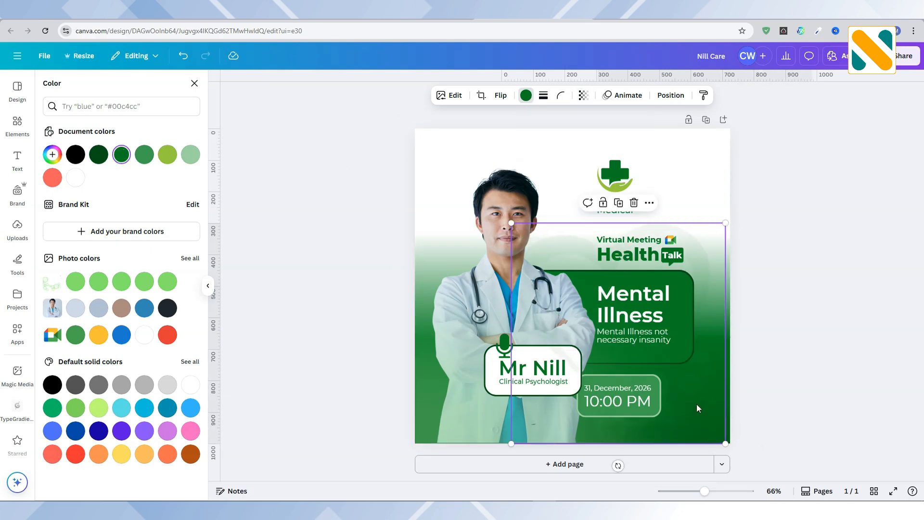
drag(698, 407, 706, 322)
drag(520, 360, 433, 450)
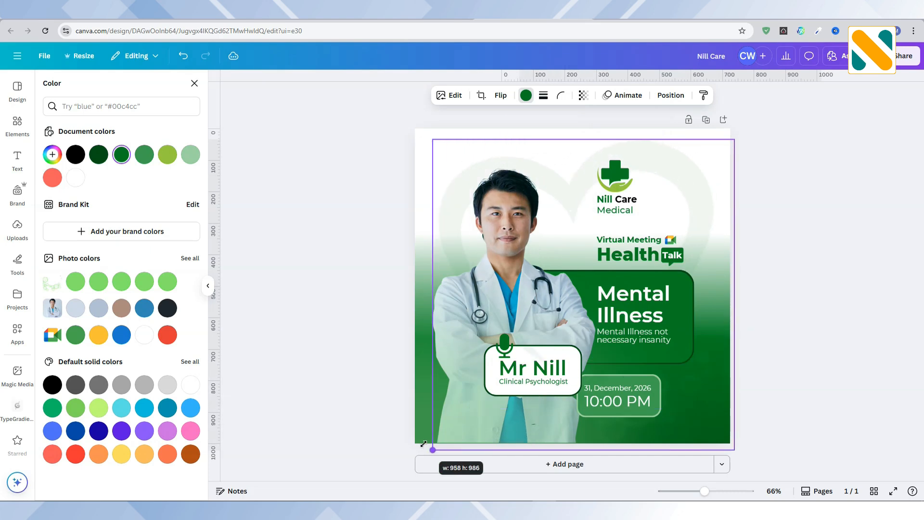
drag(692, 168, 698, 171)
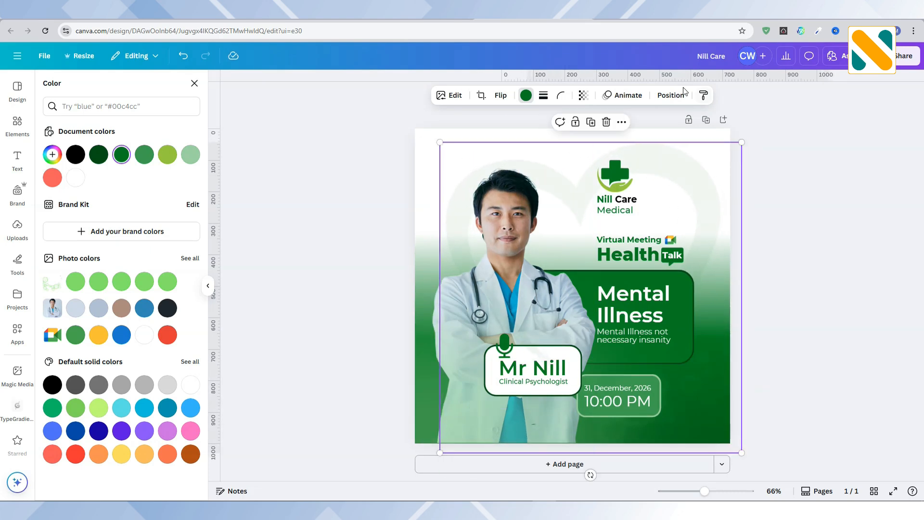
- Reorder the heart so it sits below the logo and directly above the bubbles graphic
click(670, 95)
scroll(134, 289, down, 7)
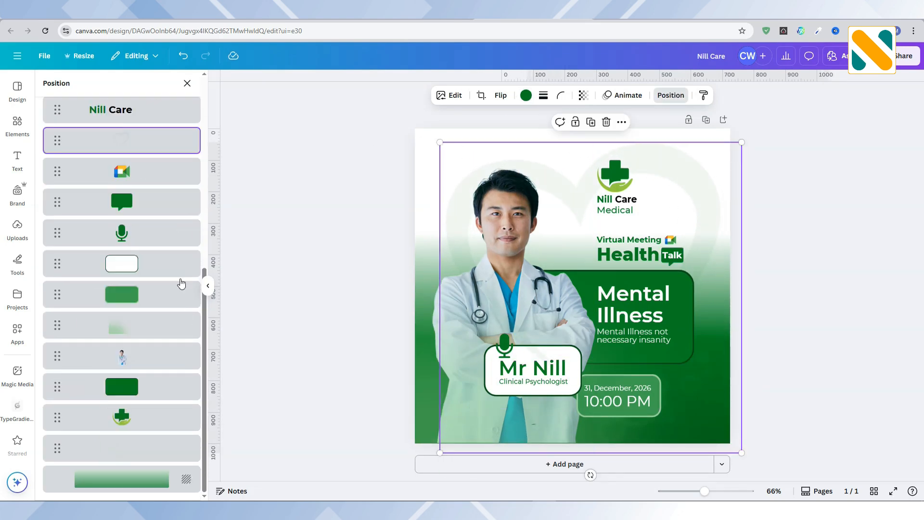
drag(134, 140, 126, 433)
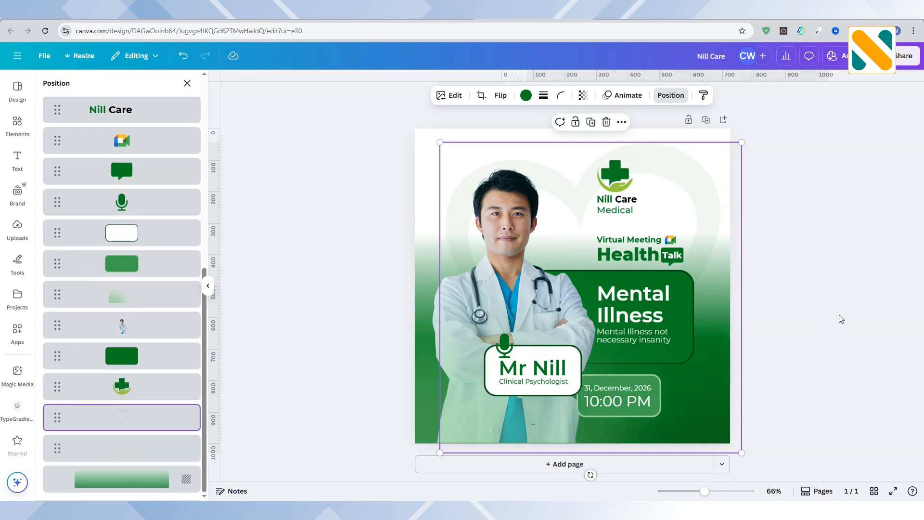
click(827, 301)
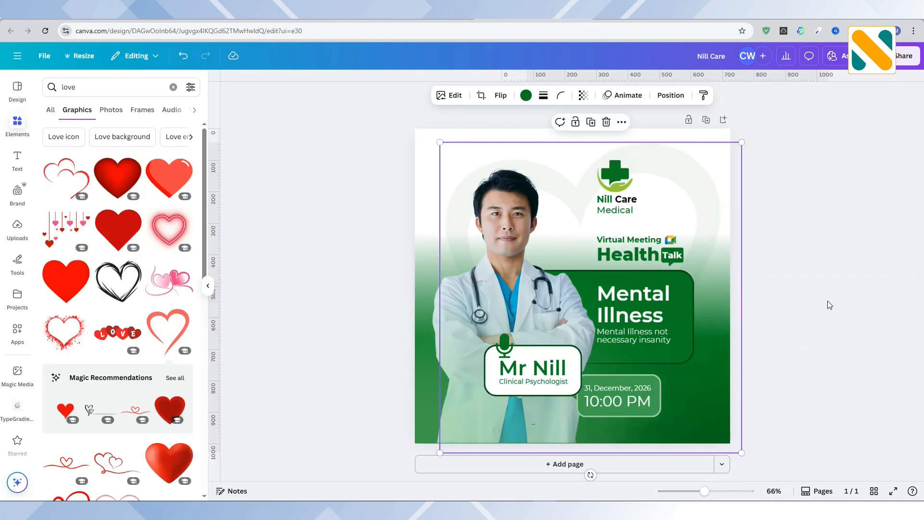
- Enlarge the "Mental Illness" heading to size 54.8 and its "Mental Illness not necessary insanity" subtitle to 20.8
click(651, 316)
drag(675, 326, 655, 339)
click(657, 339)
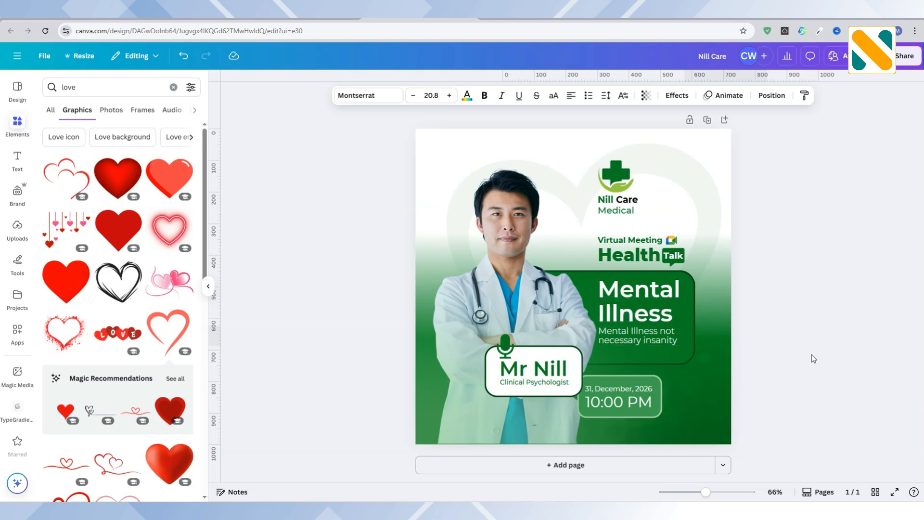
- Nudge the subtitle and the "Mental Illness" heading slightly down within the dark green card
key(Down)
click(763, 344)
click(672, 308)
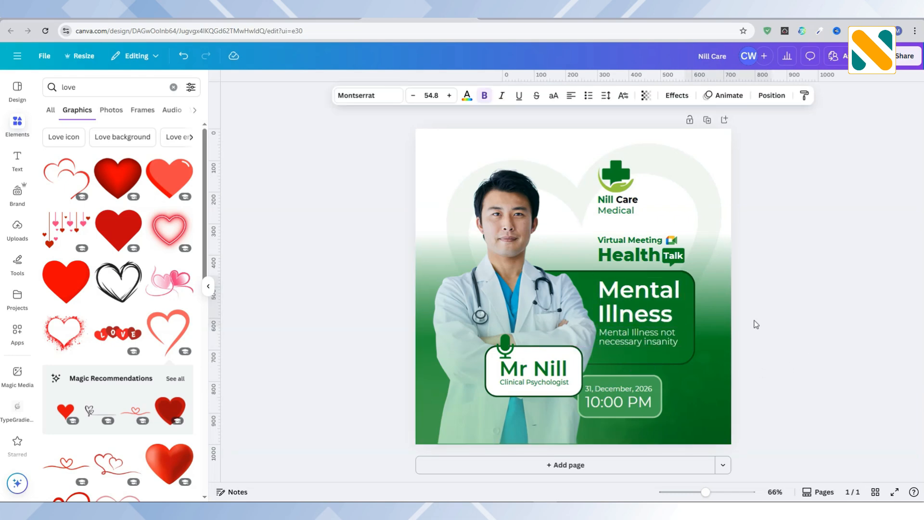
key(Down)
key(Down)
key(Down)
key(Down)
key(Down)
key(Down)
key(Down)
key(Down)
key(Down)
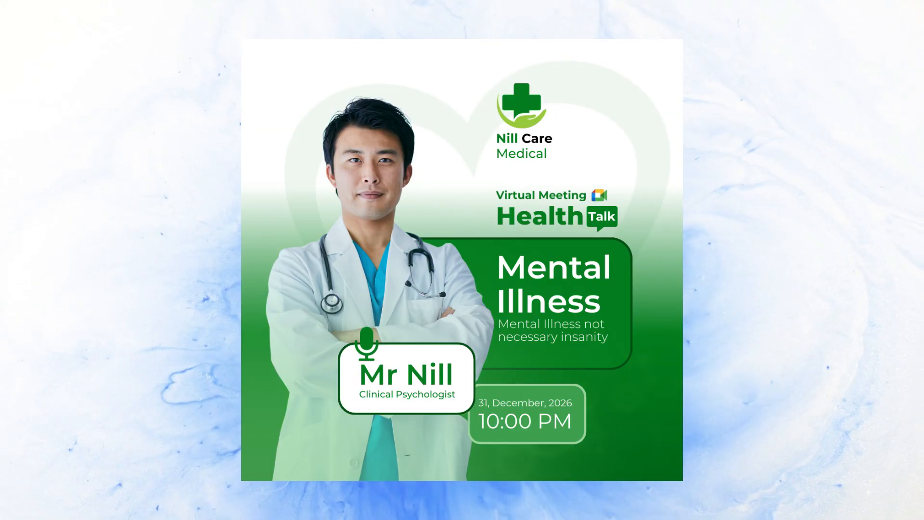